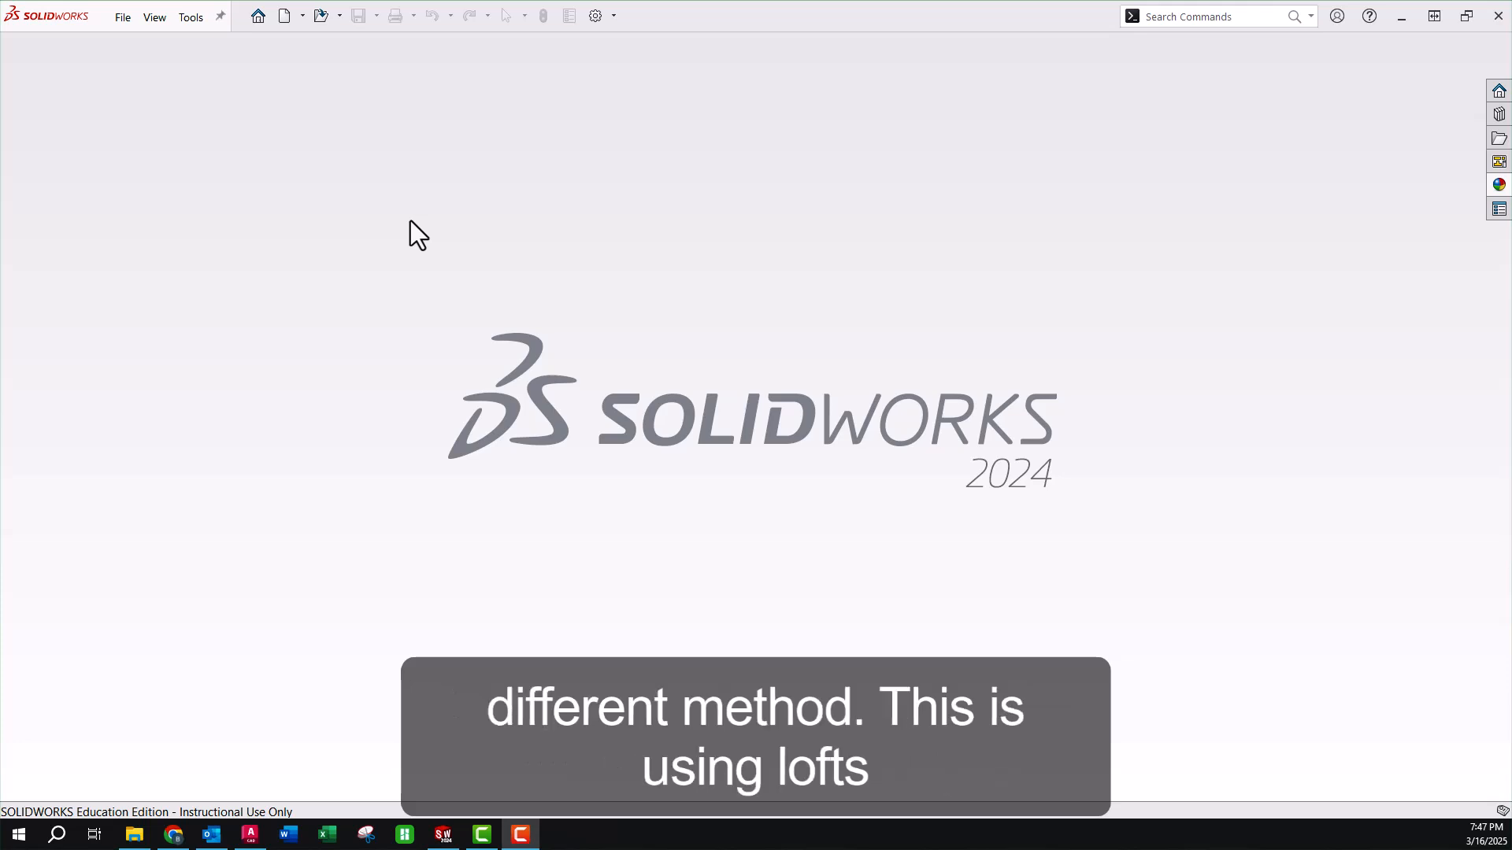
Create a new part document.
left_click(562, 230)
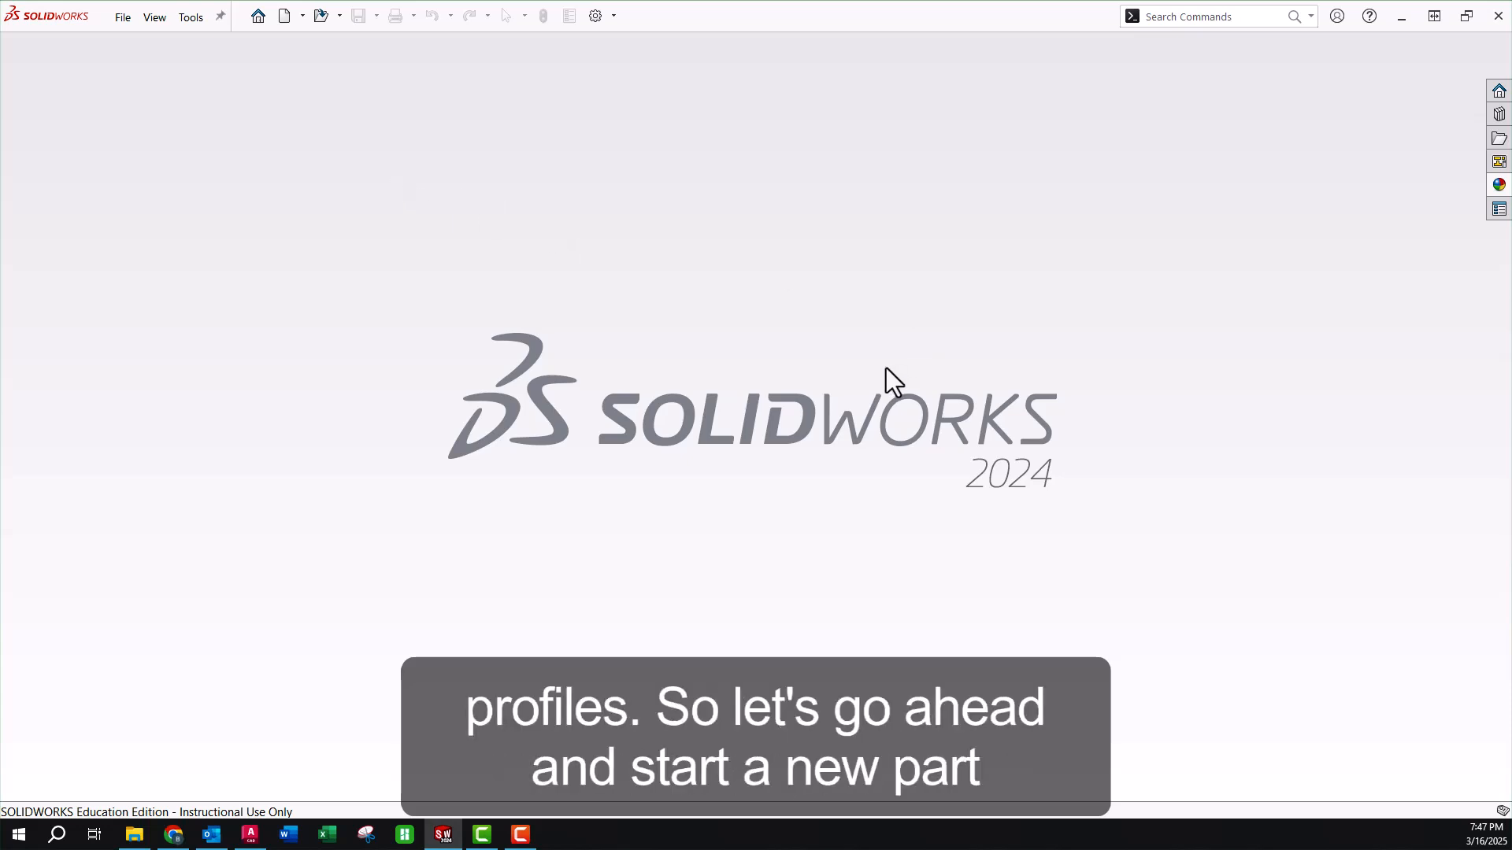
left_click(284, 17)
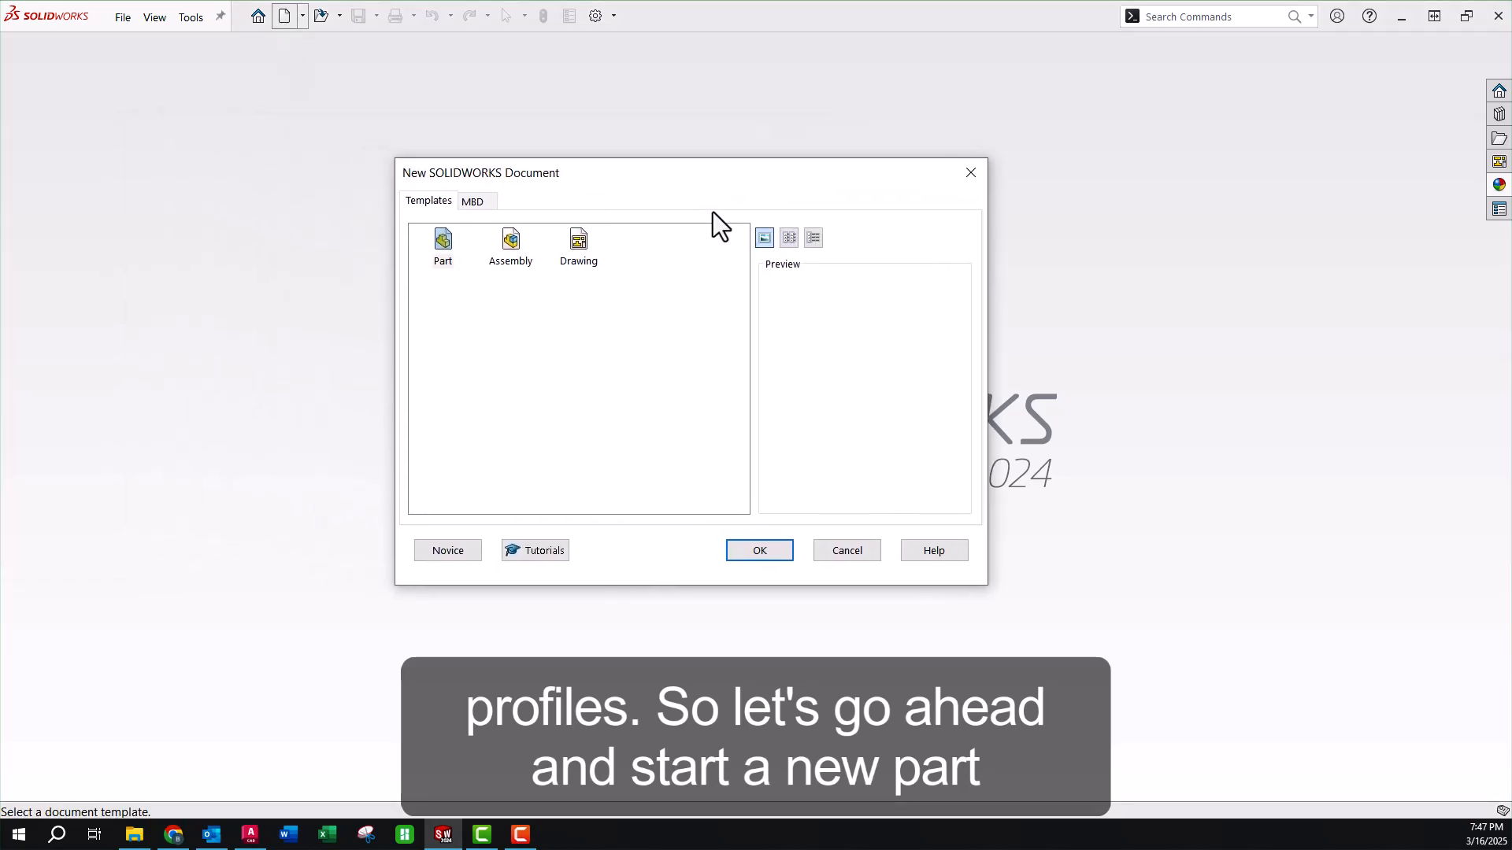
left_click(757, 551)
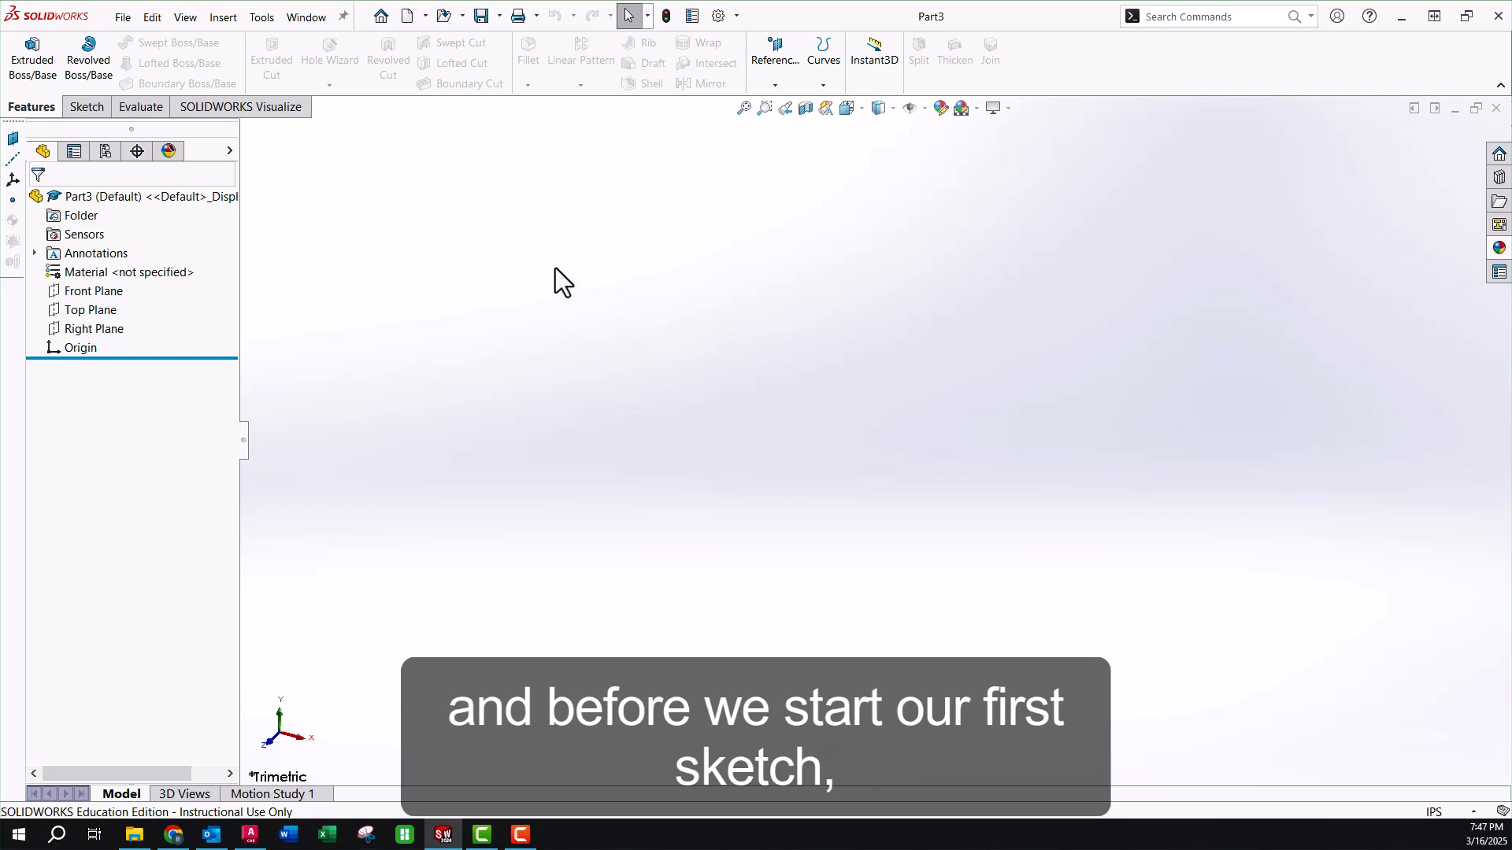
Show the Top Plane in the graphics area.
left_click(68, 290)
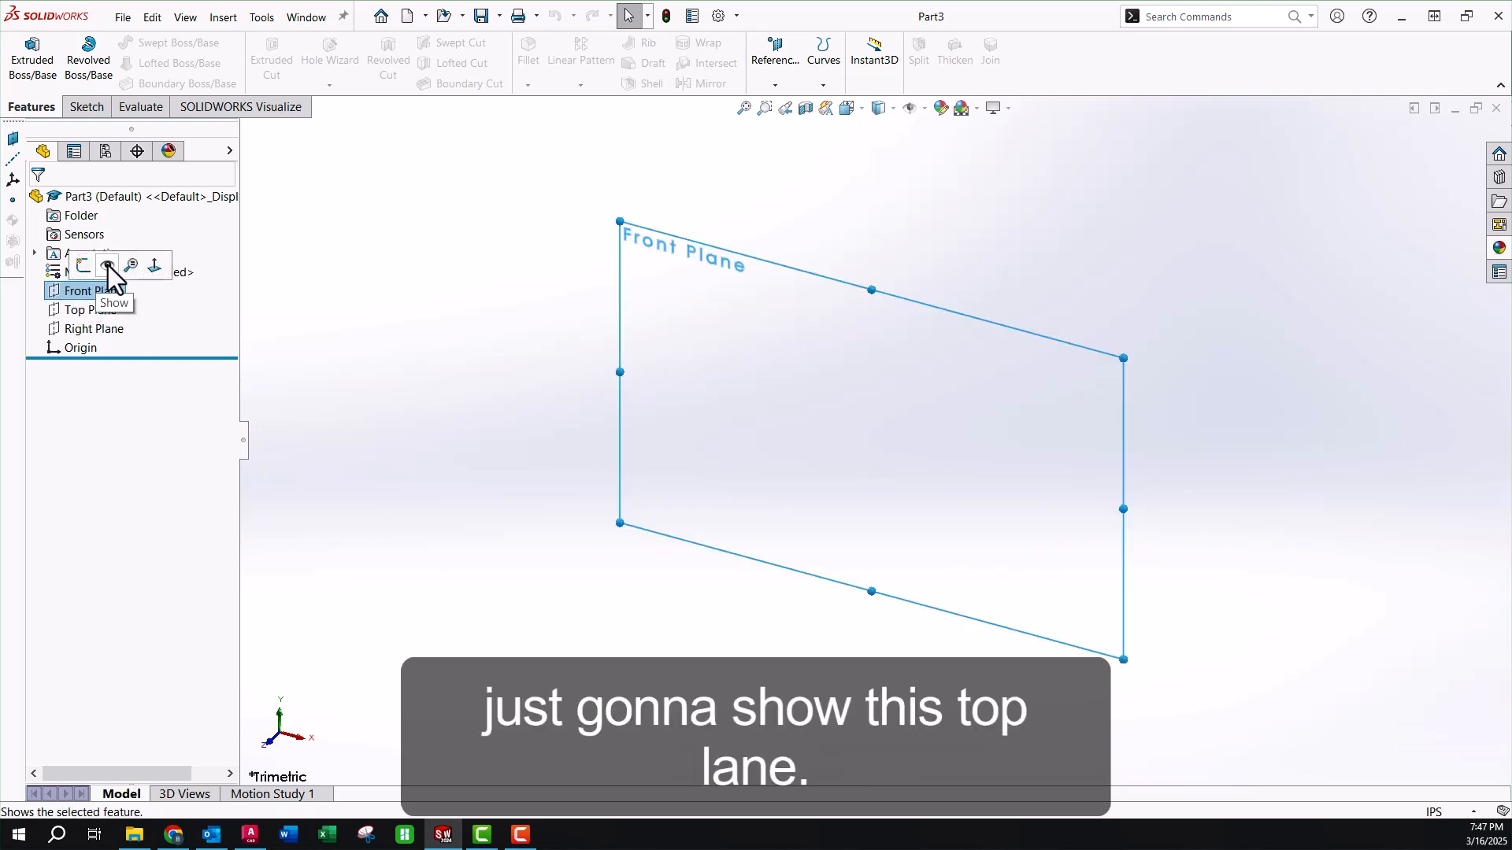
left_click(88, 310)
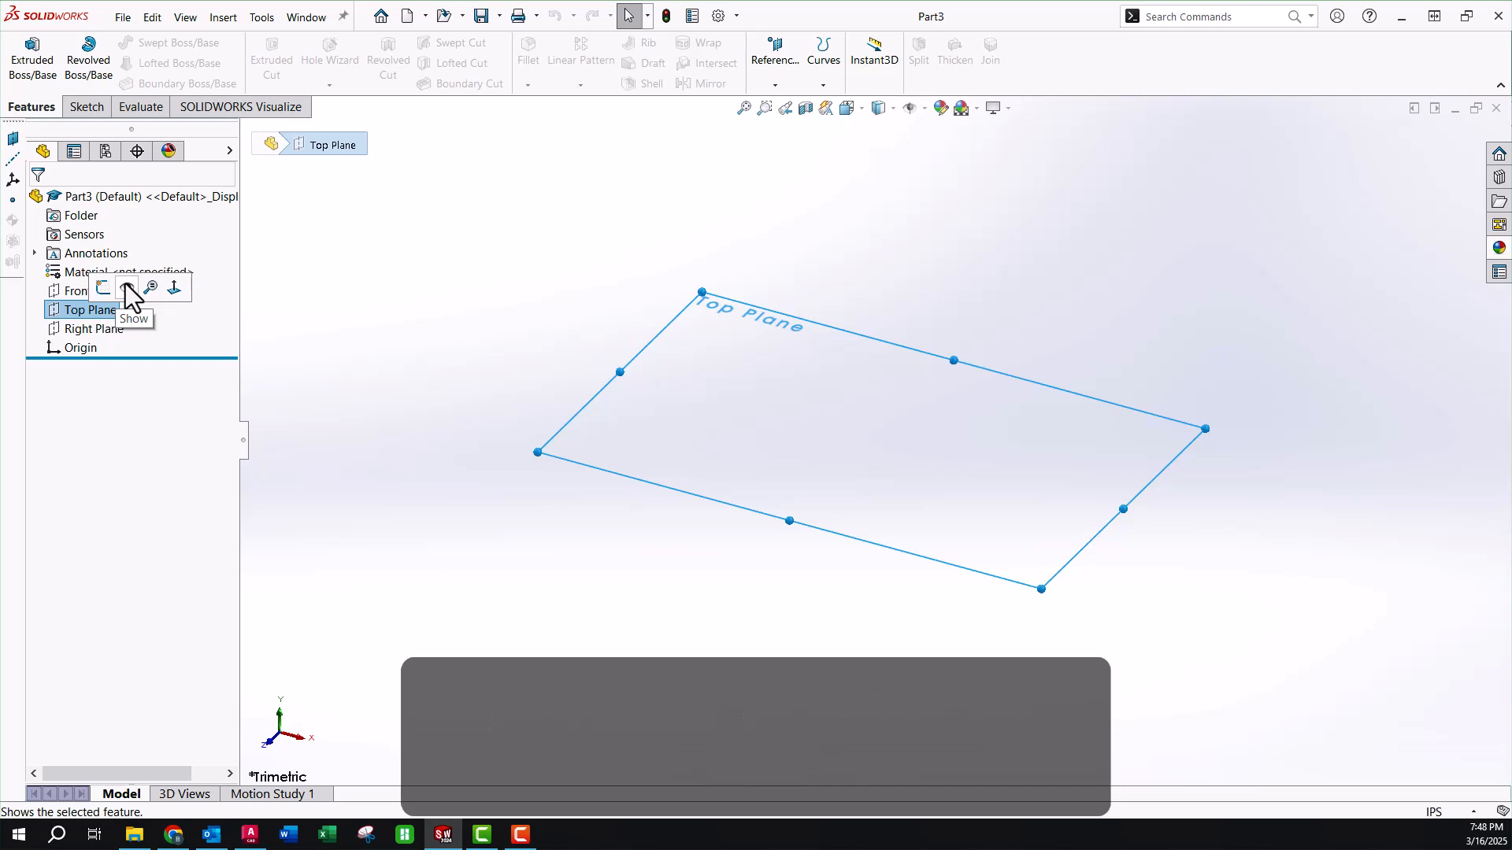
left_click(126, 288)
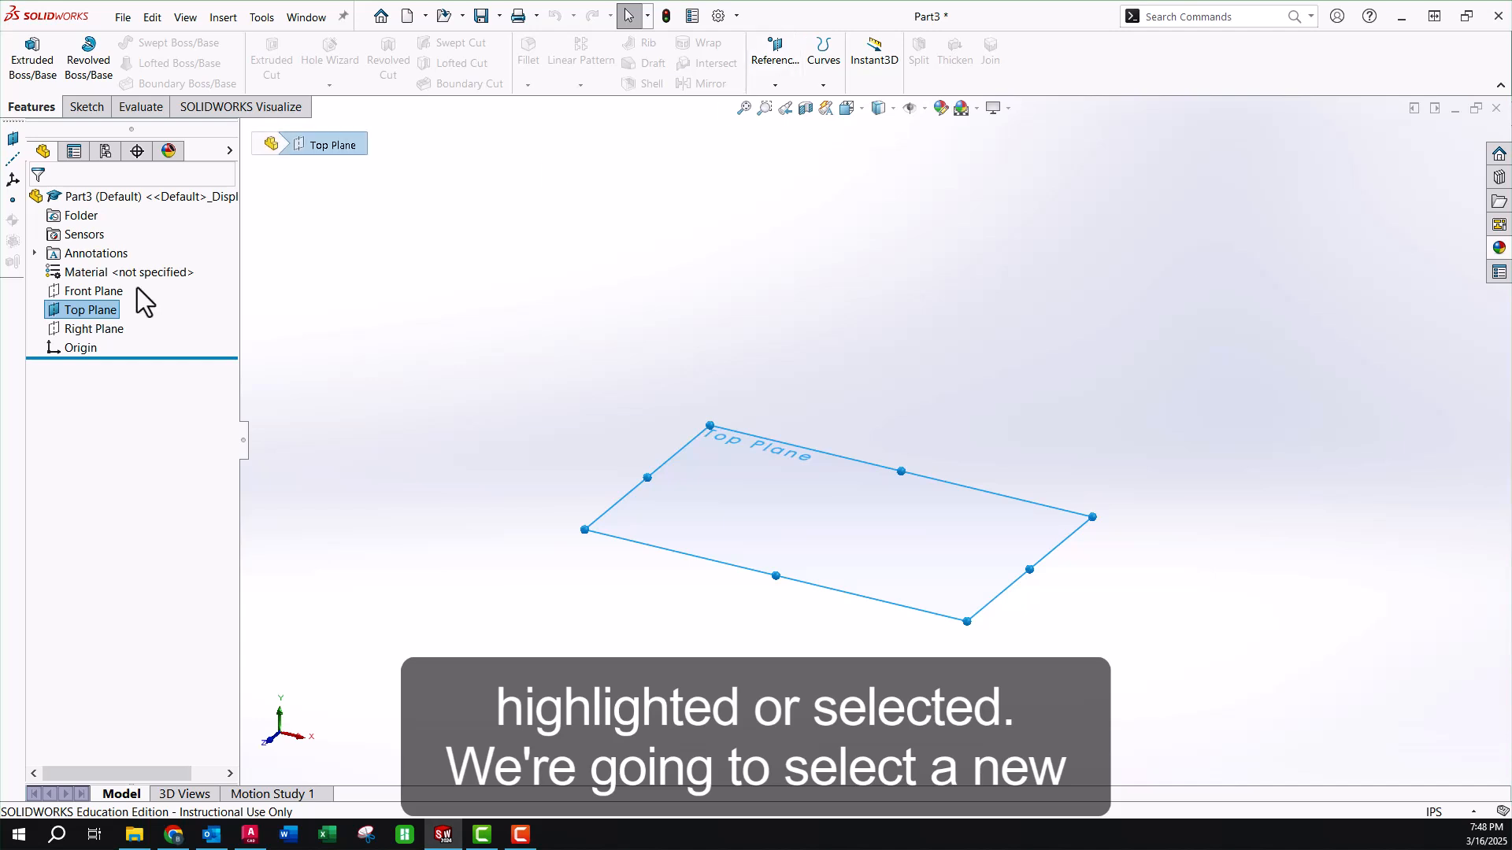
Create three reference planes above the Top Plane, spaced 2.50 in apart.
left_click(772, 54)
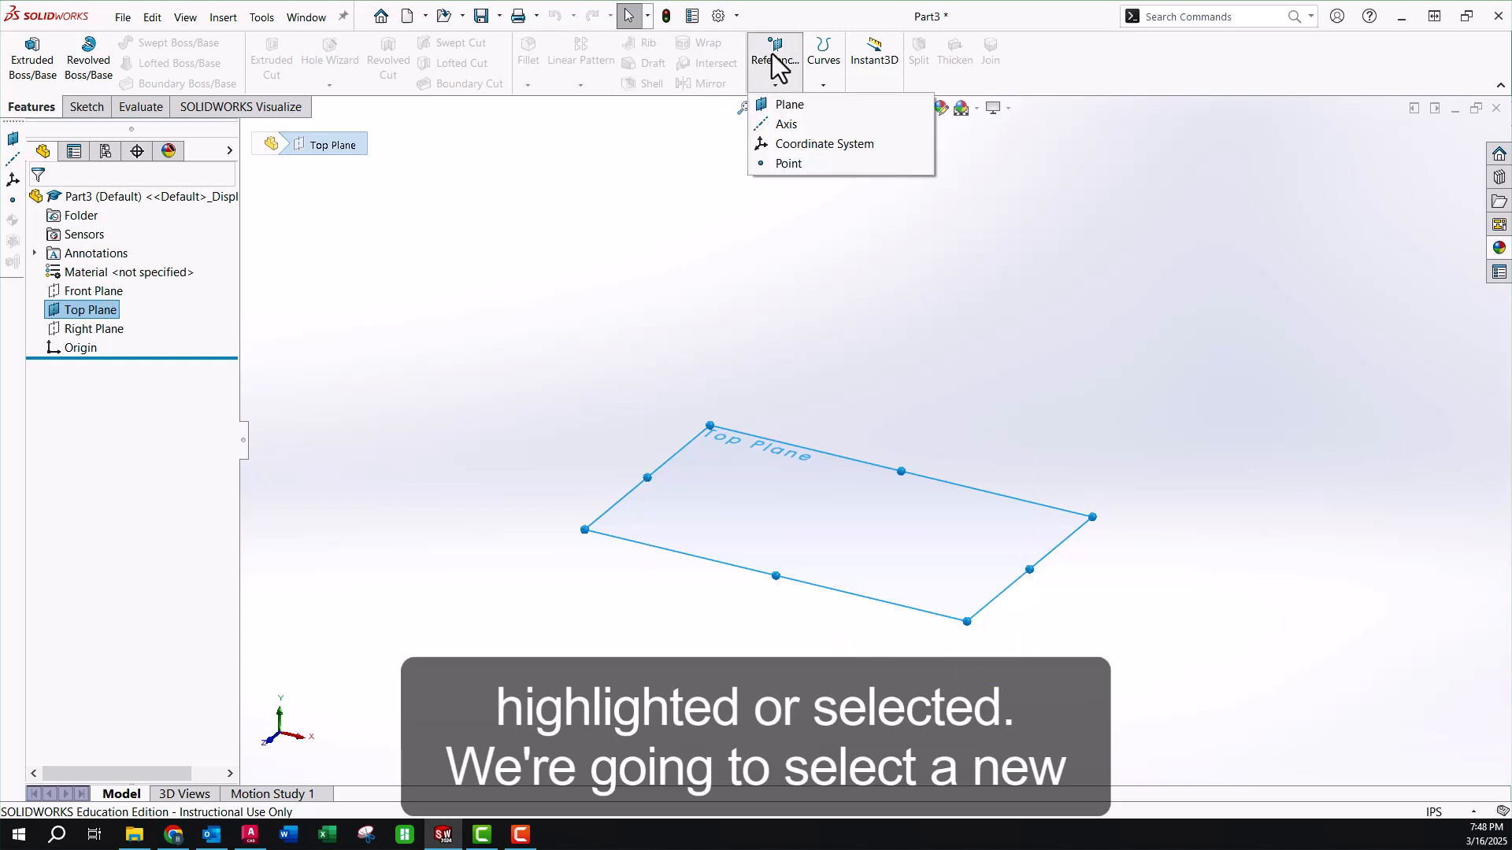
left_click(782, 106)
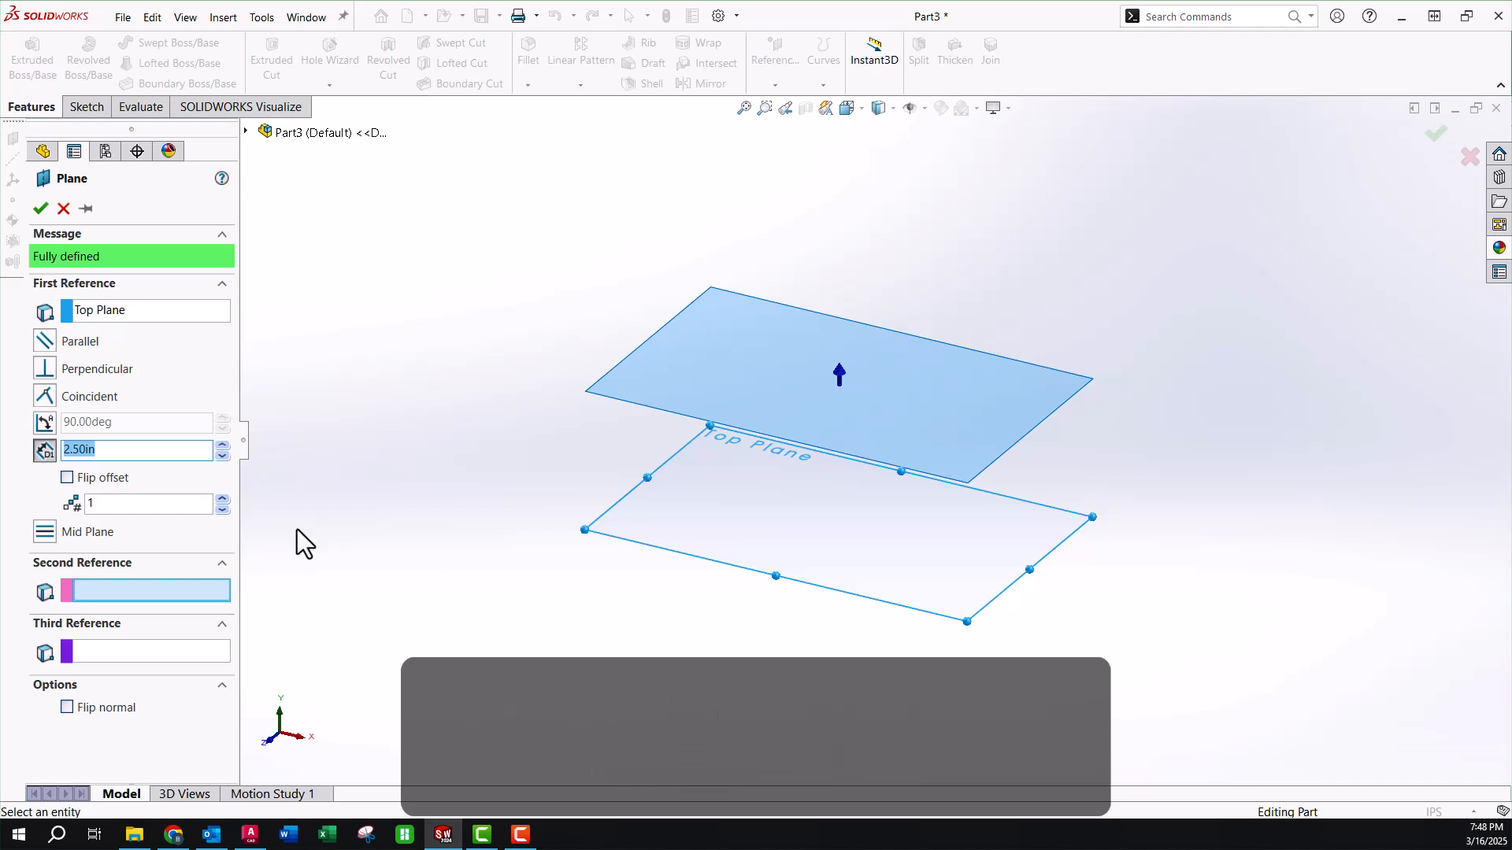
left_click(223, 500)
left_click(223, 500)
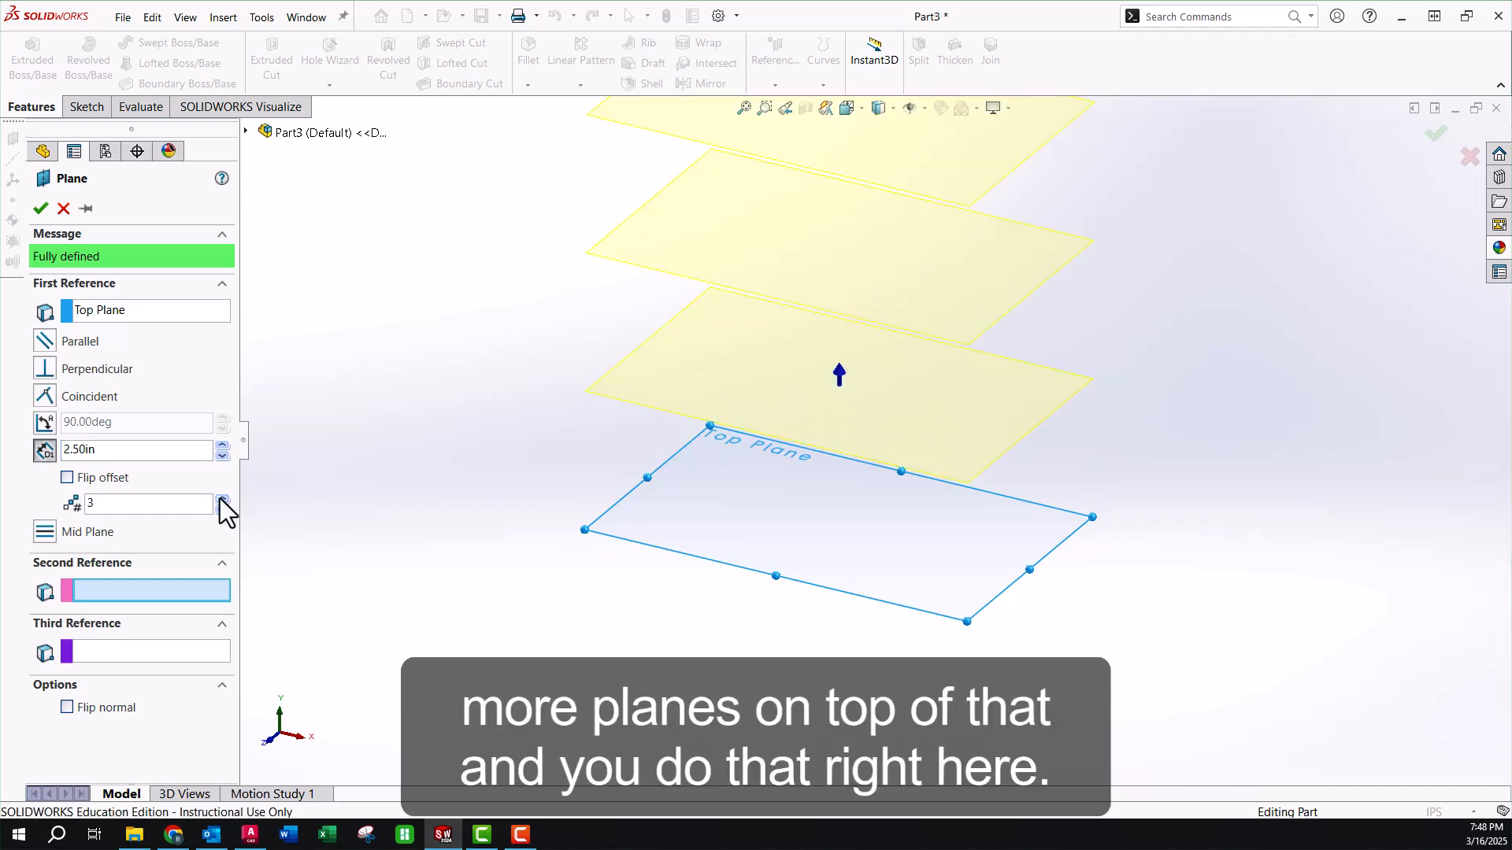
scroll(1140, 337, "up", 2)
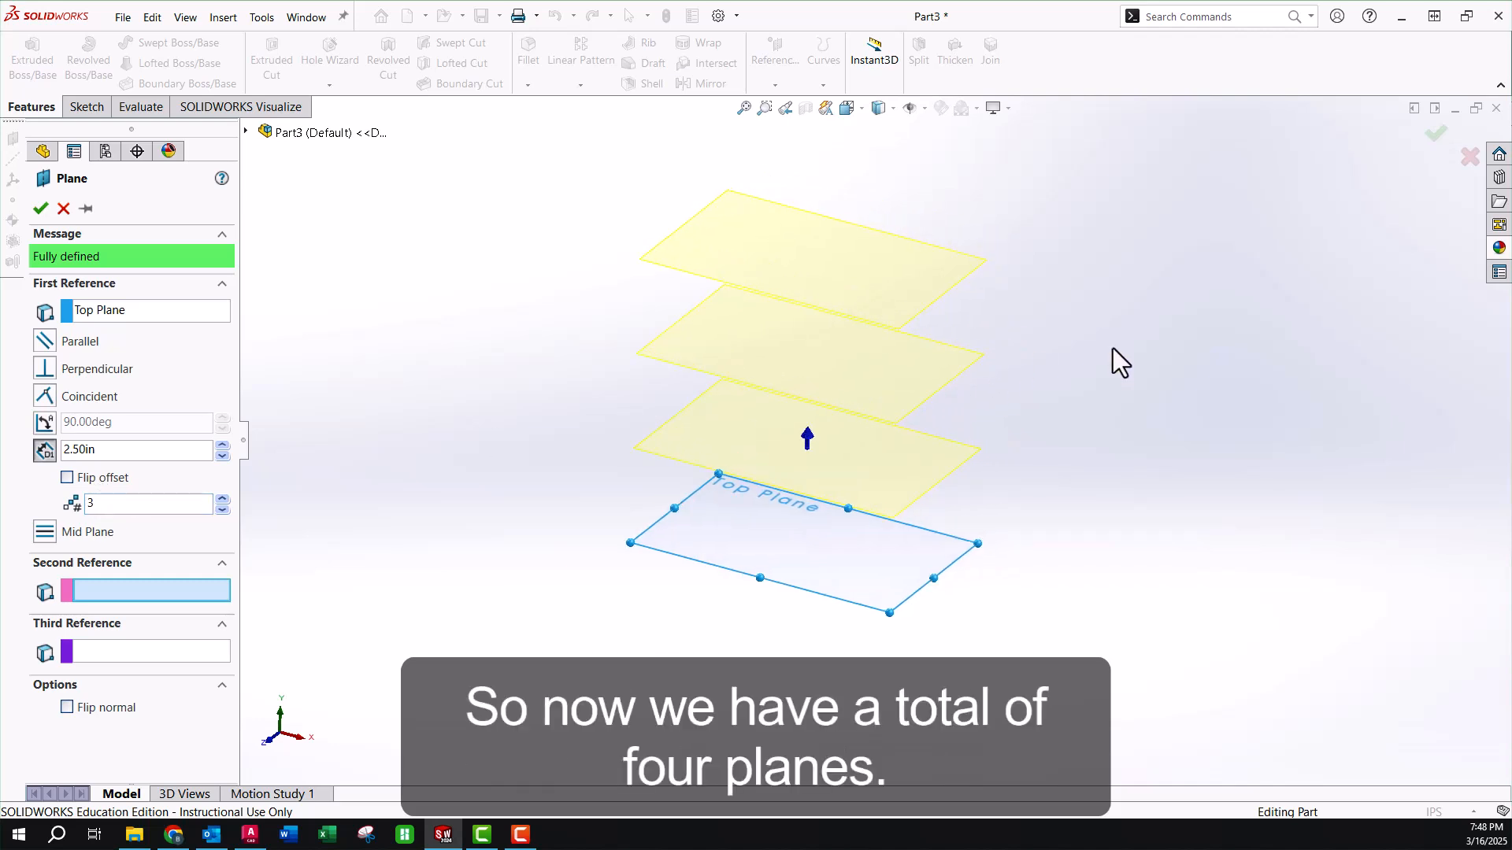
left_click(41, 208)
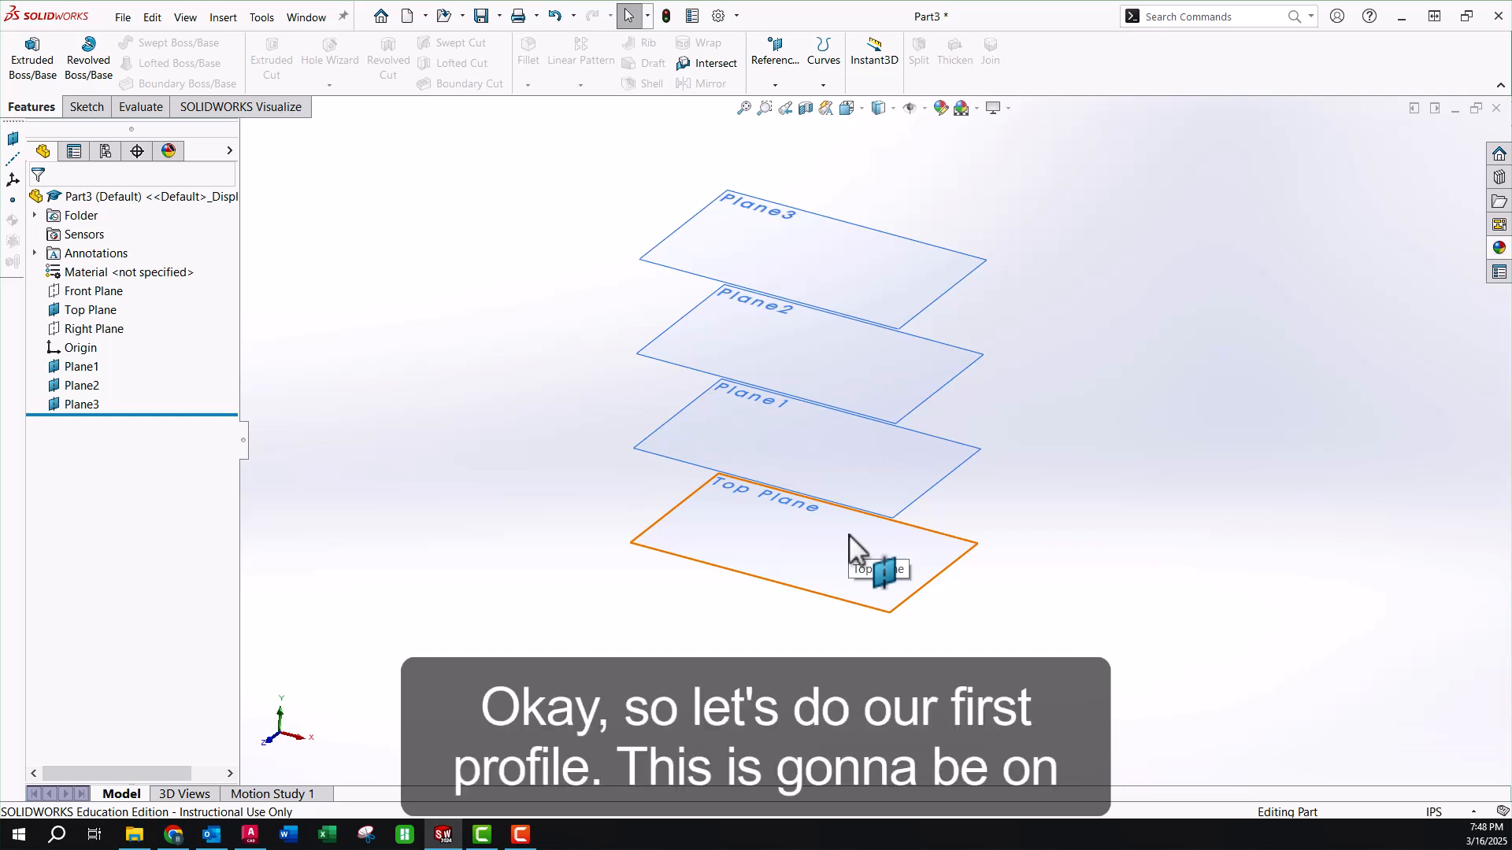
Start a sketch on the Top Plane and draw a center rectangle about 4.63 by 2.77 in from the origin.
left_click(797, 546)
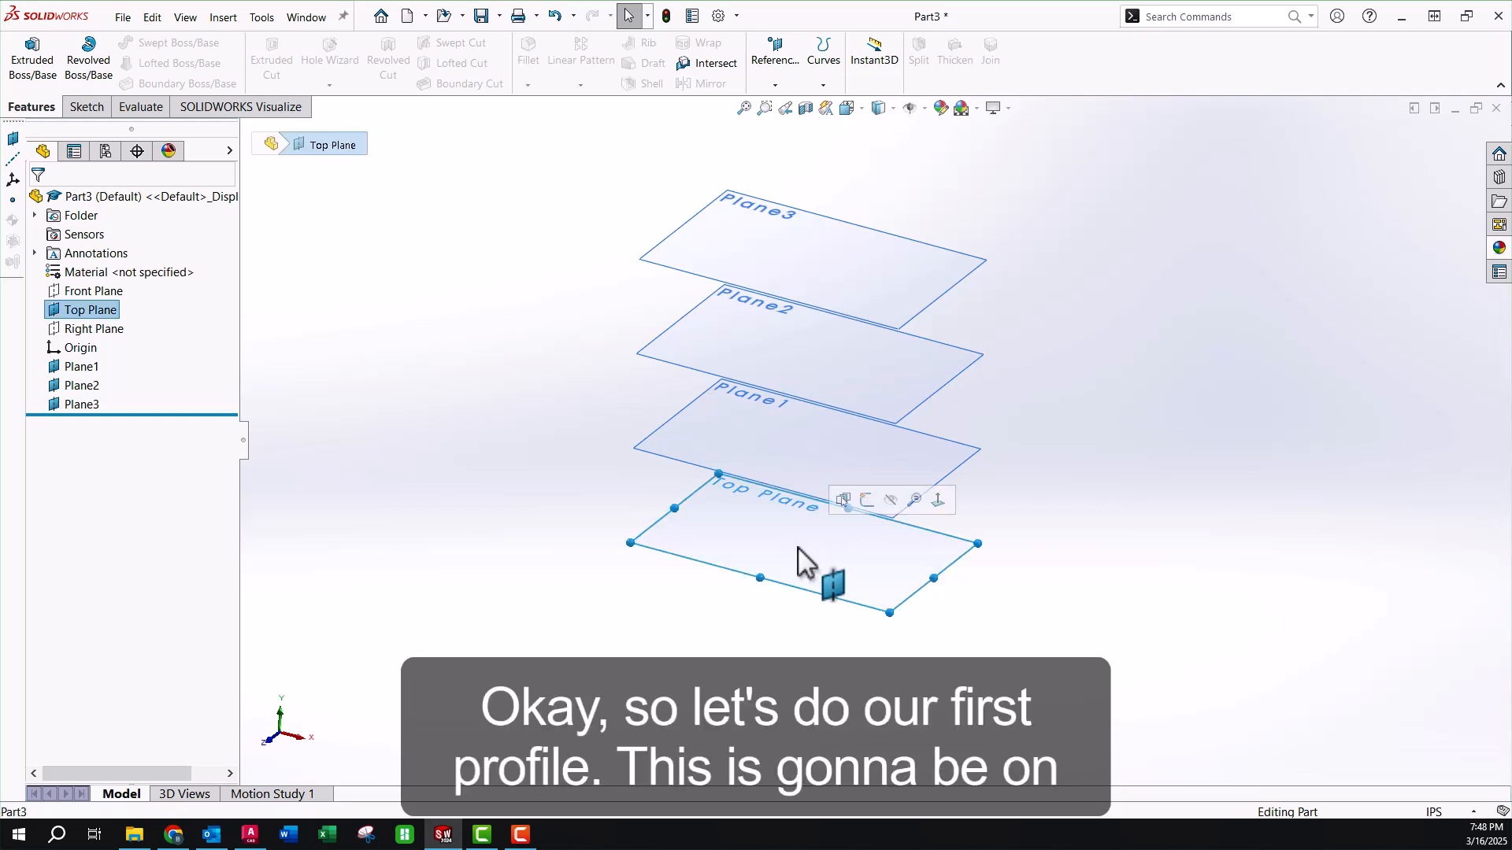
left_click(866, 500)
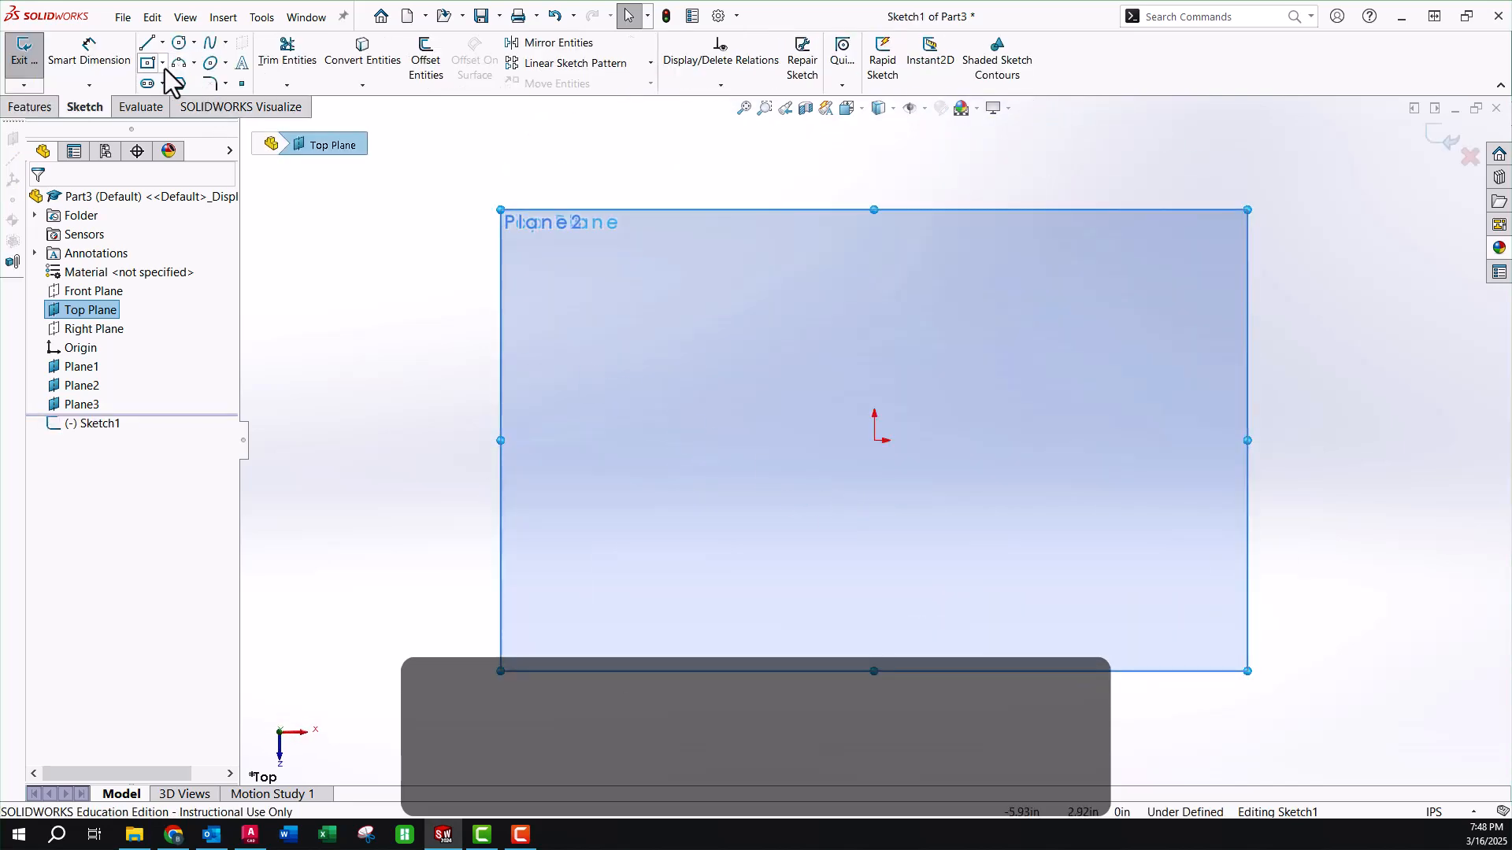
left_click(162, 63)
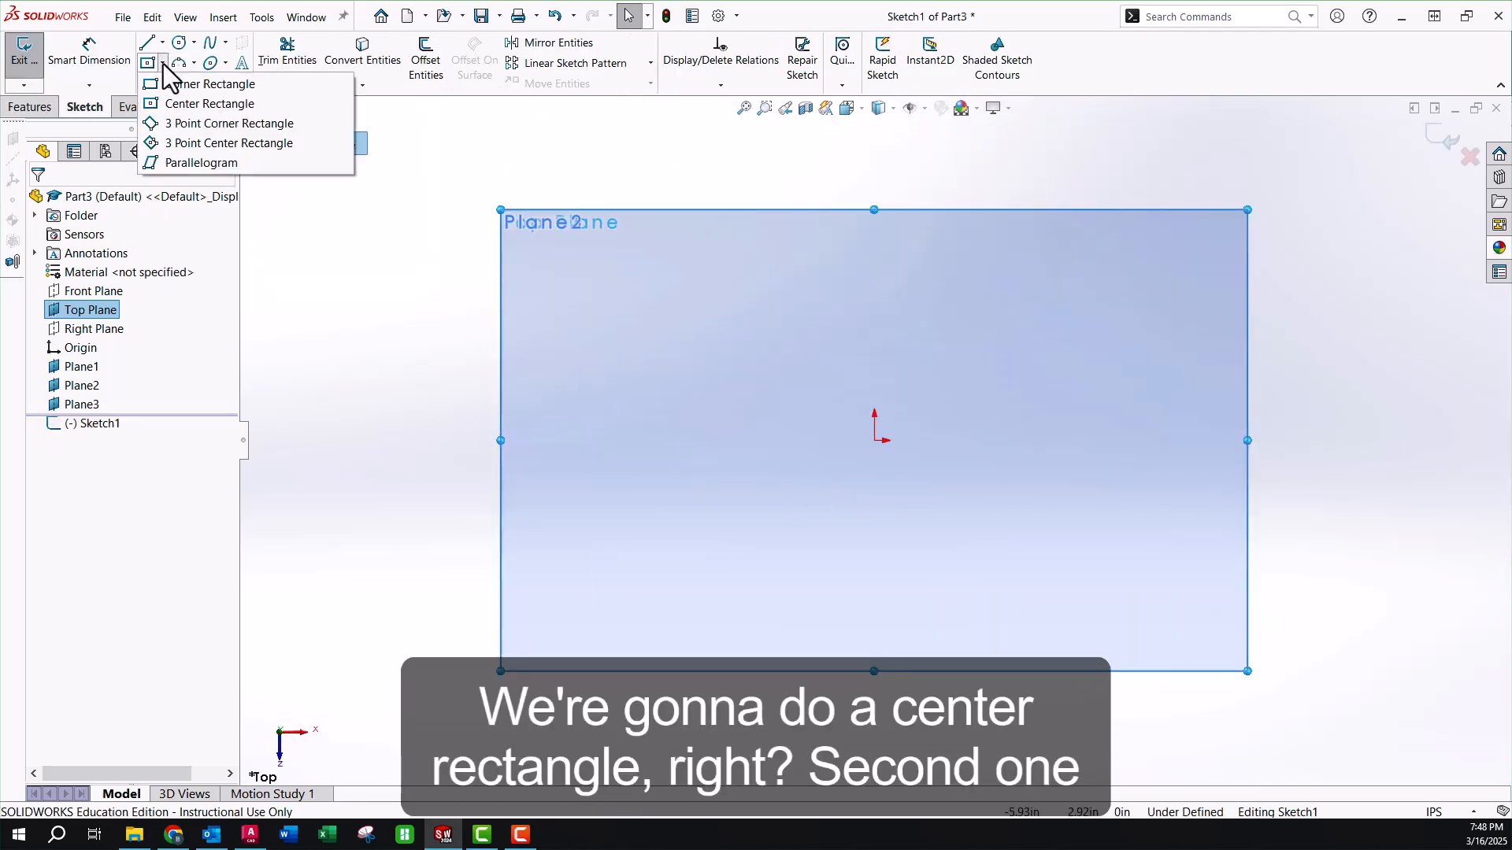
left_click(180, 104)
left_click(874, 440)
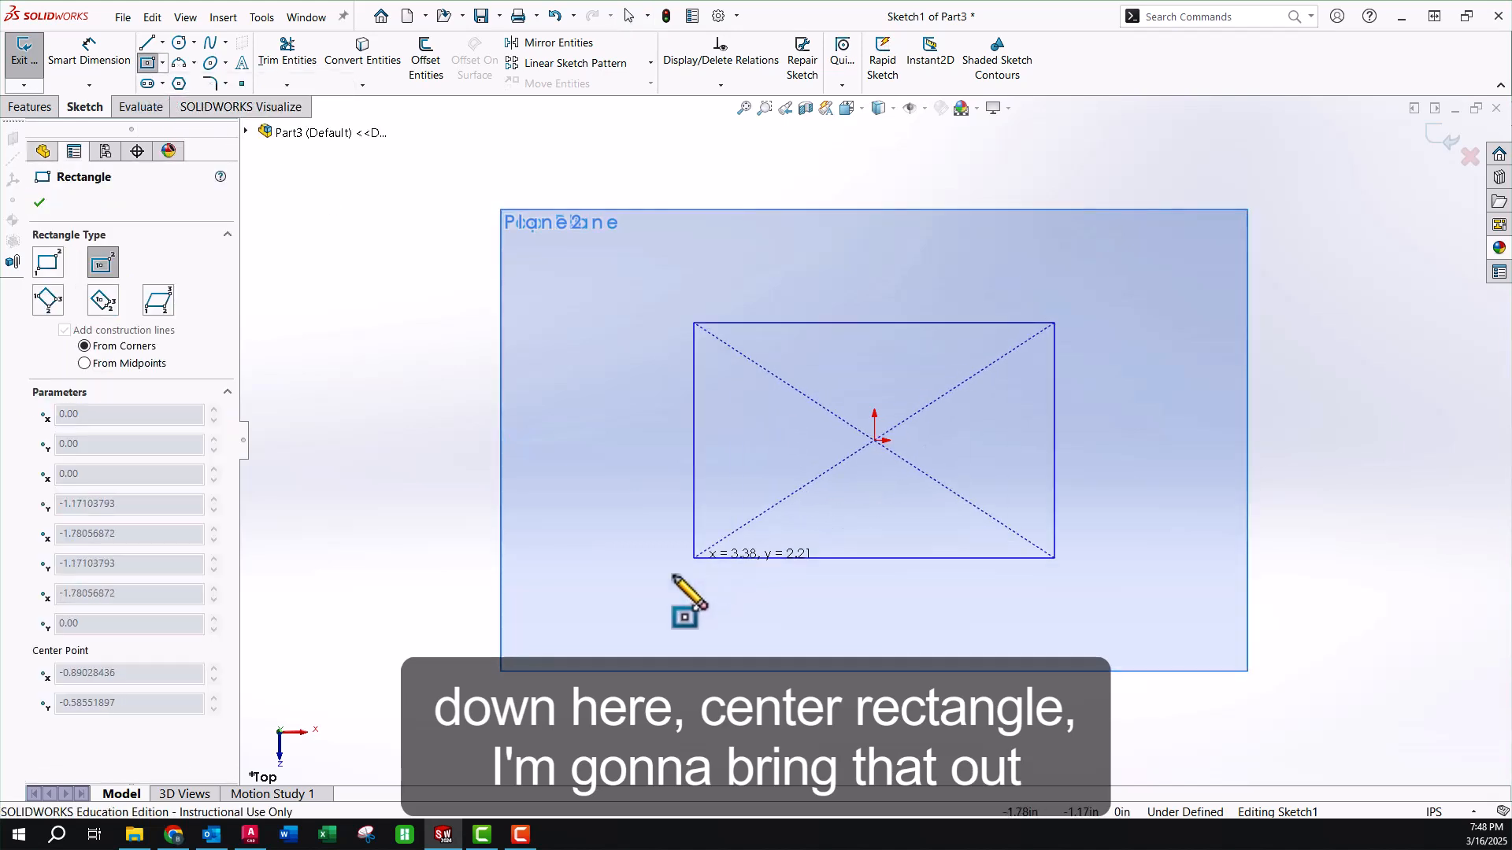
left_click(628, 588)
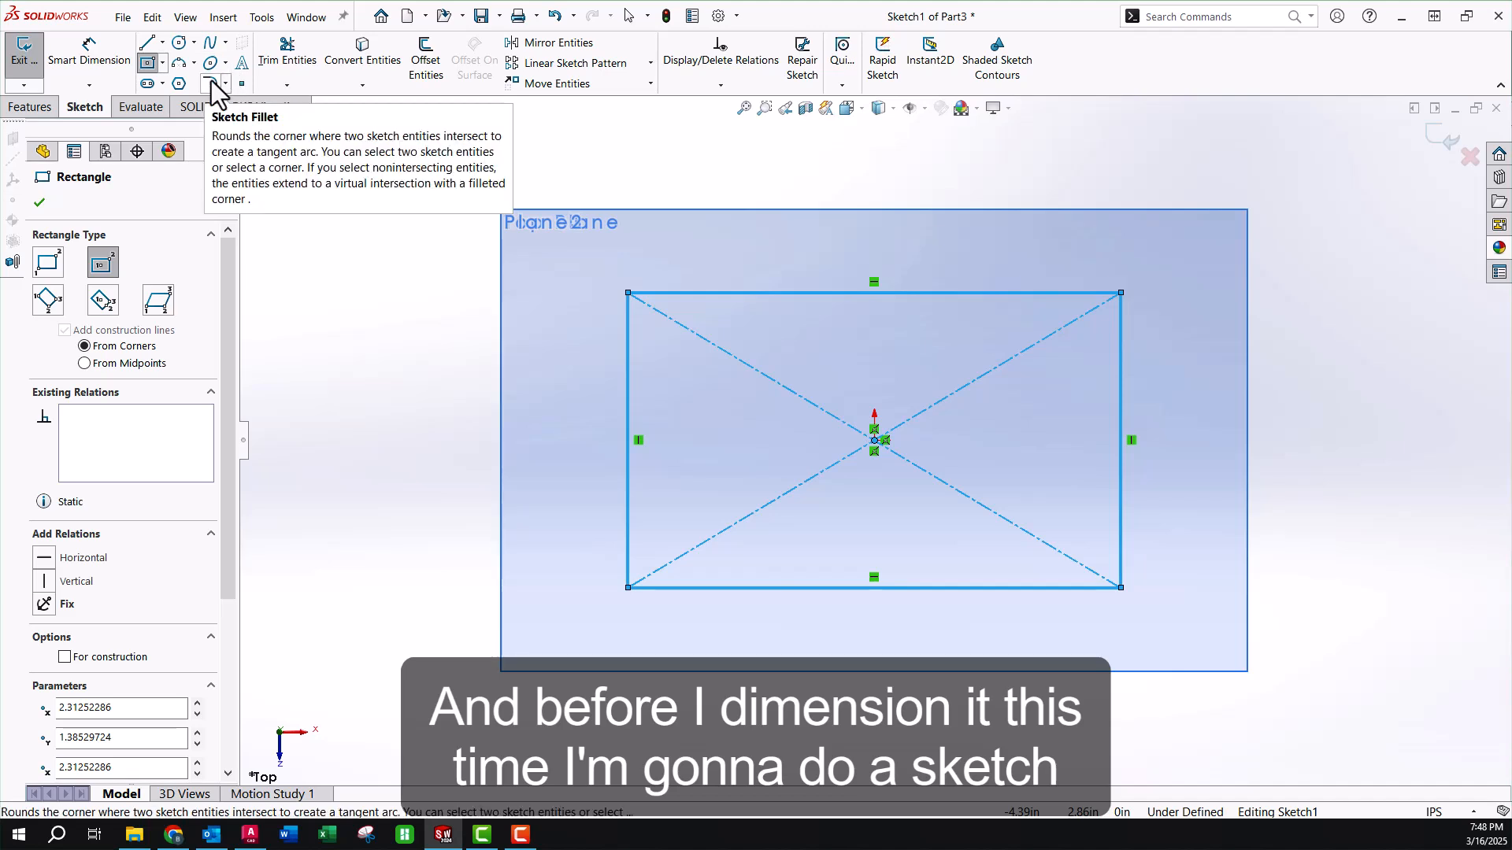
key("Escape")
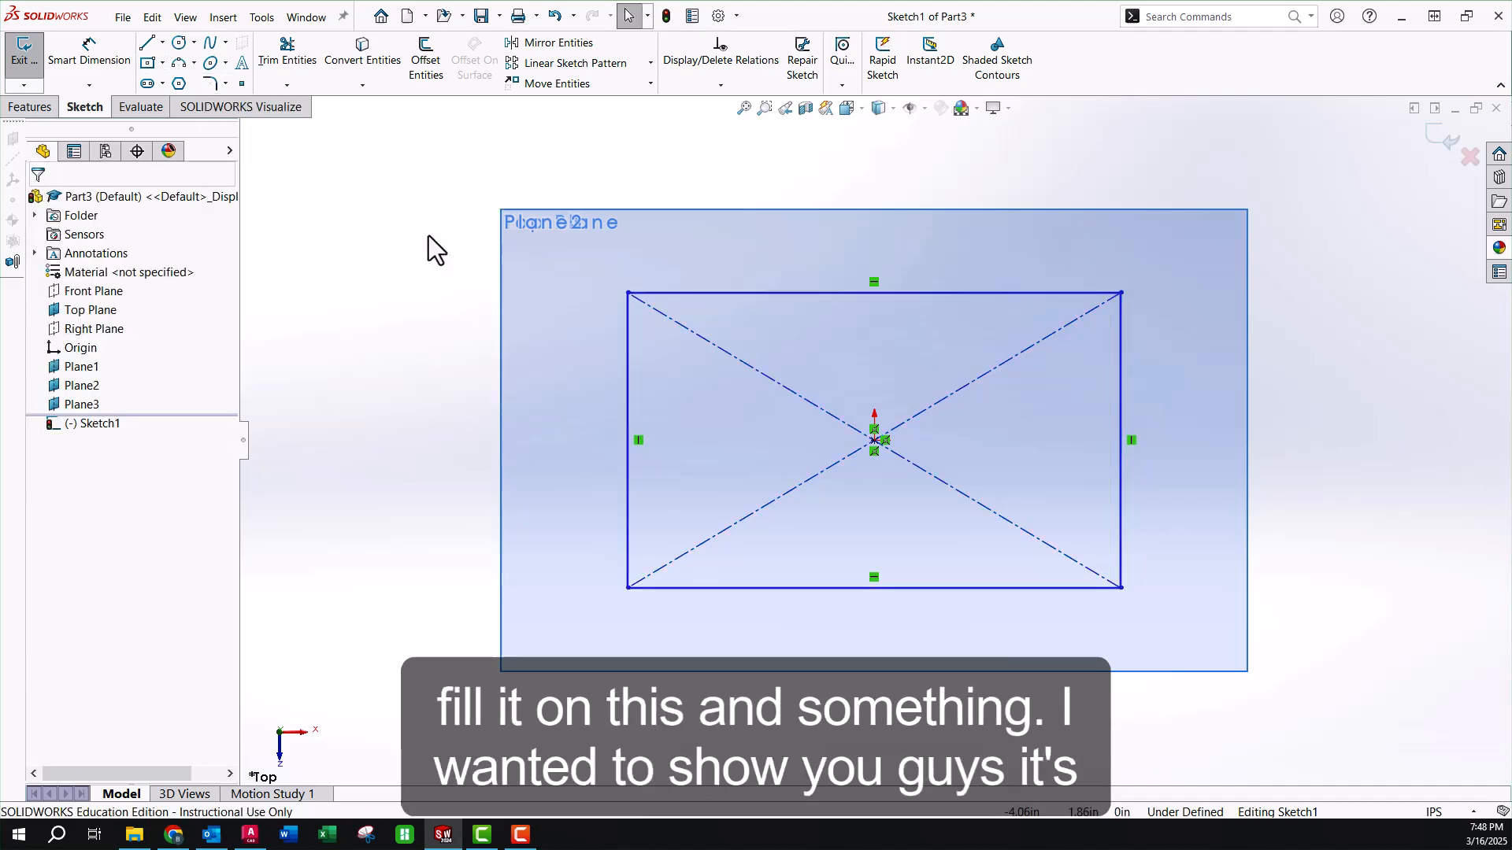
Round all four corners of the rectangle with 0.50 in sketch fillets.
left_click(211, 84)
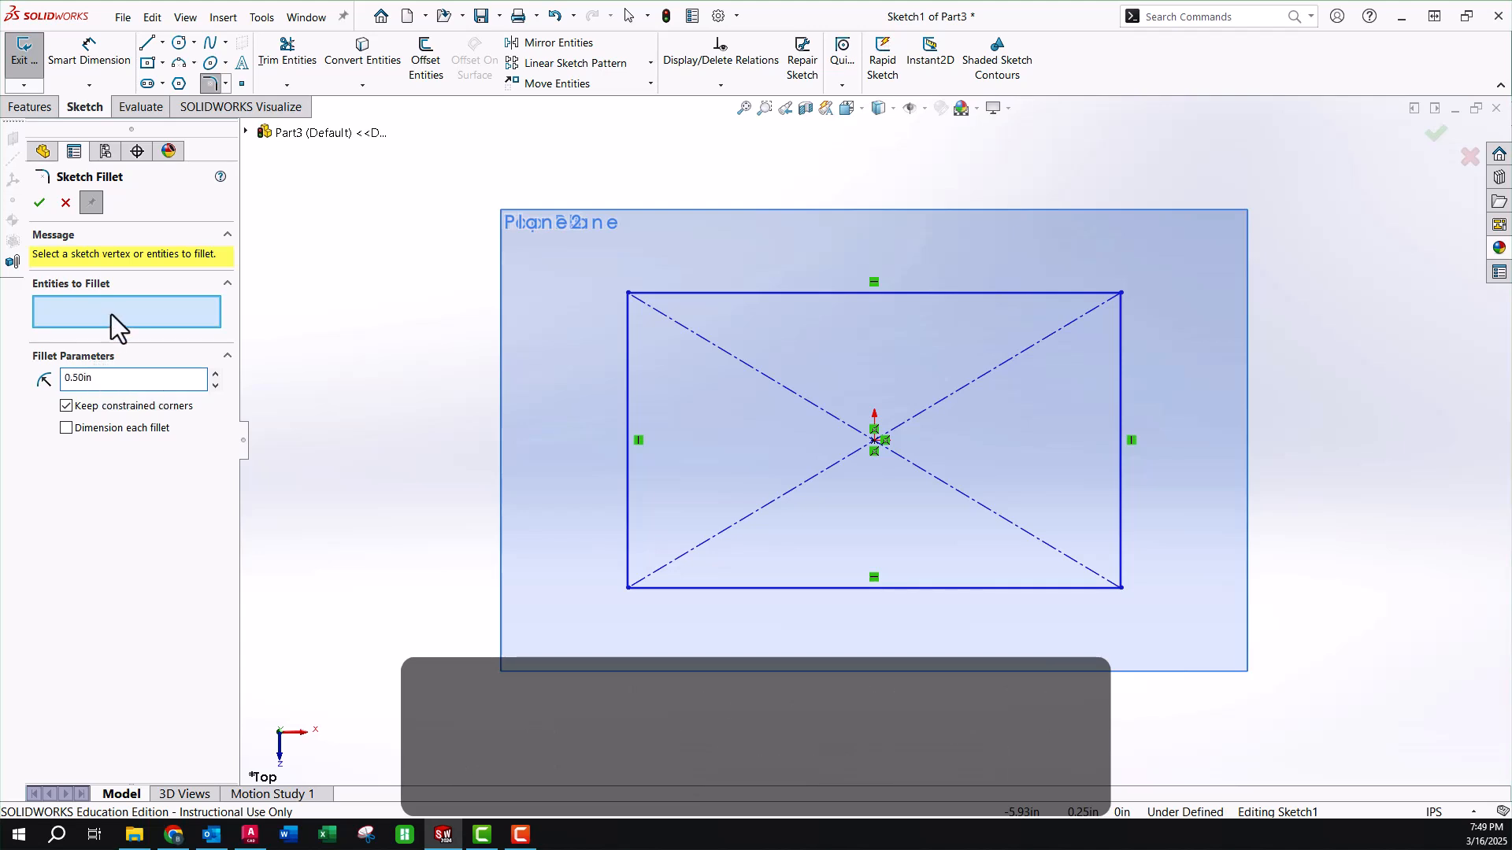
left_click_drag(582, 245, 1183, 626)
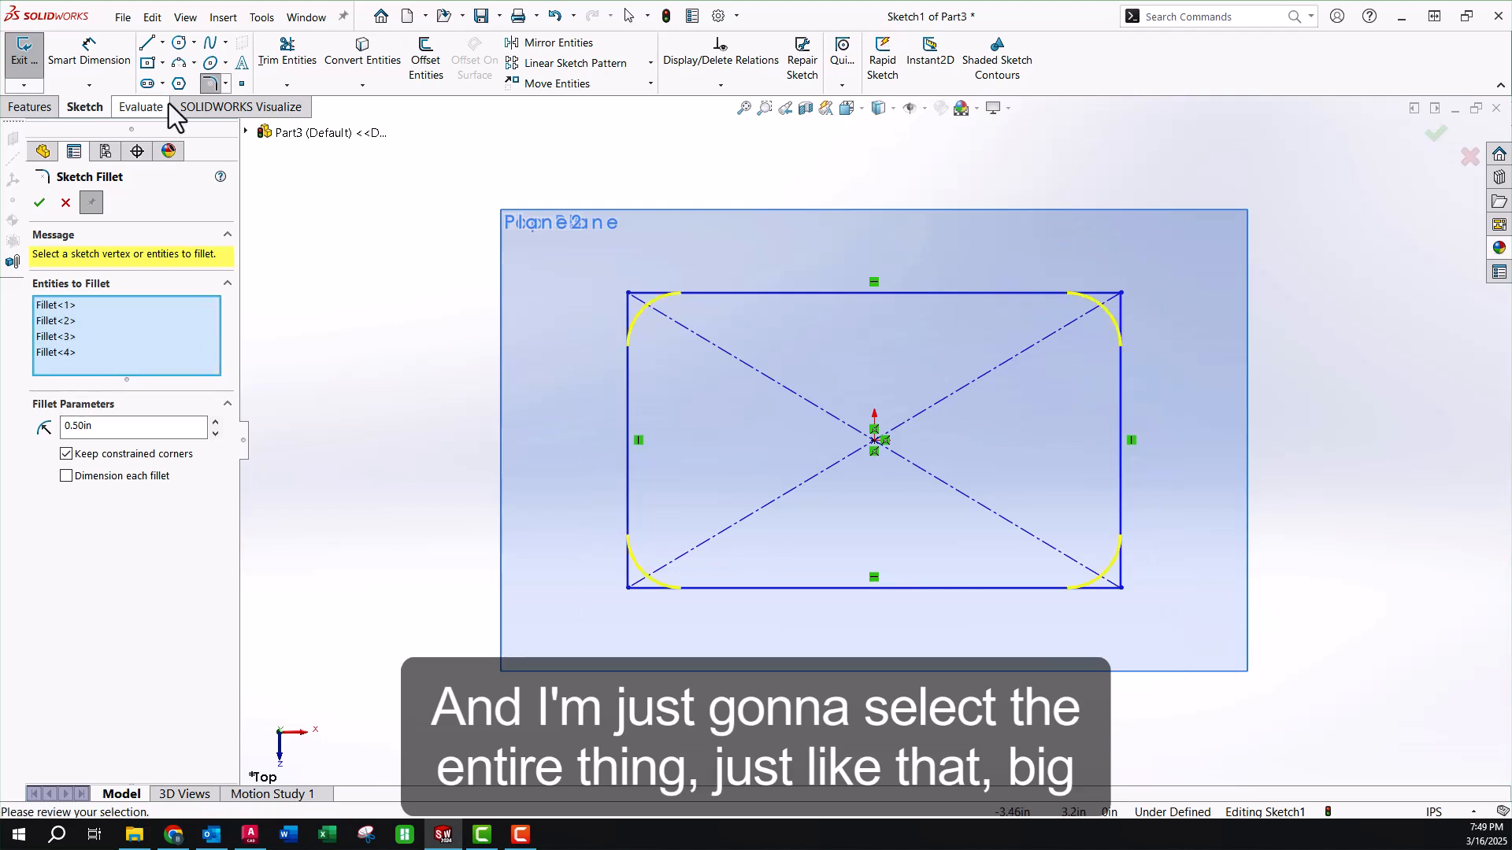
left_click(38, 204)
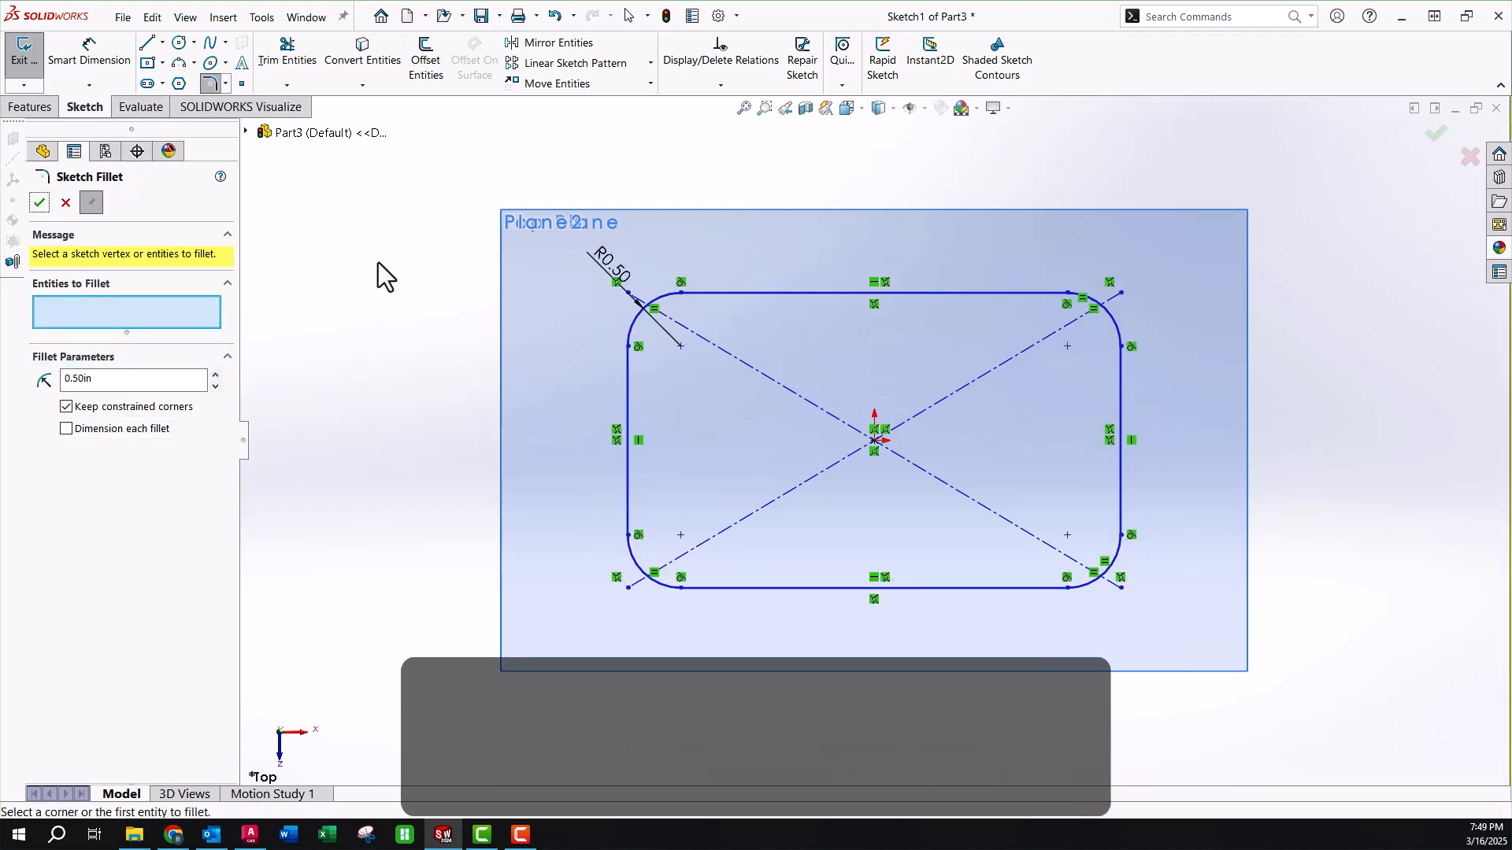
Dimension the rounded rectangle's overall height as 2.00 in, between its two horizontal edges.
left_click(89, 59)
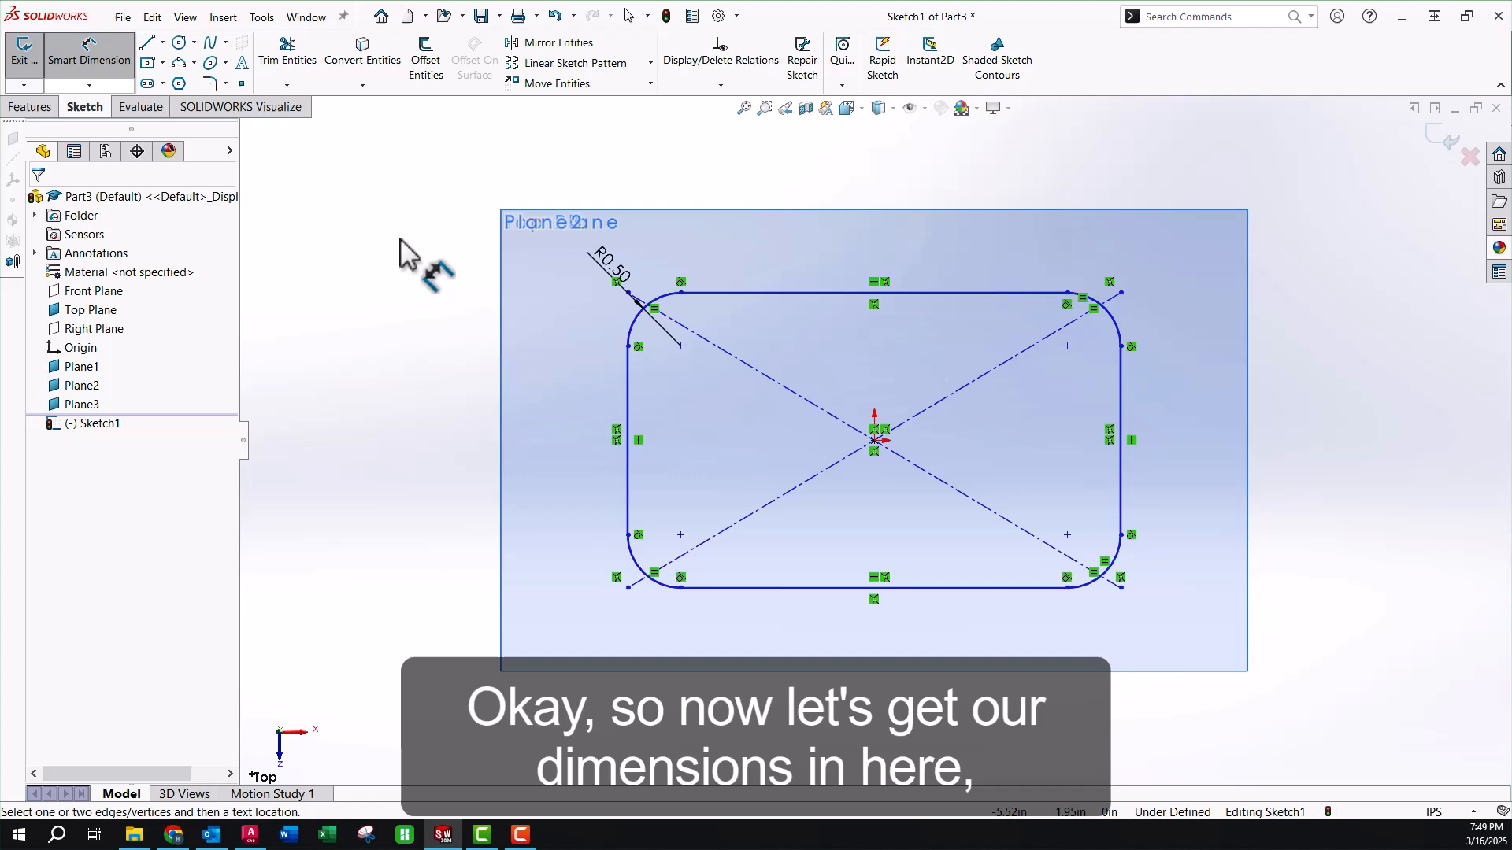
left_click(800, 292)
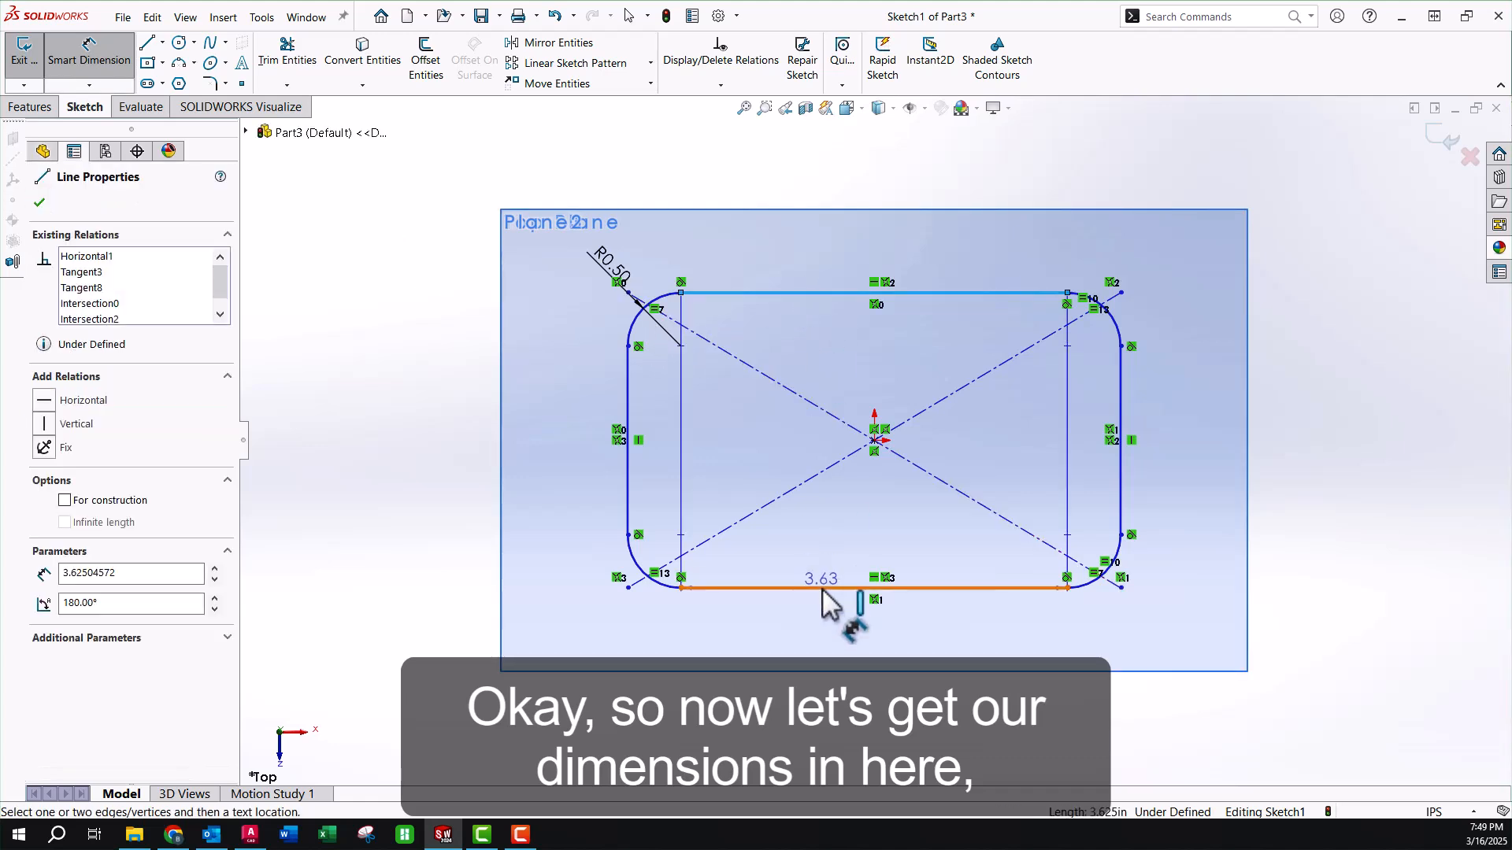
left_click(827, 587)
left_click(572, 463)
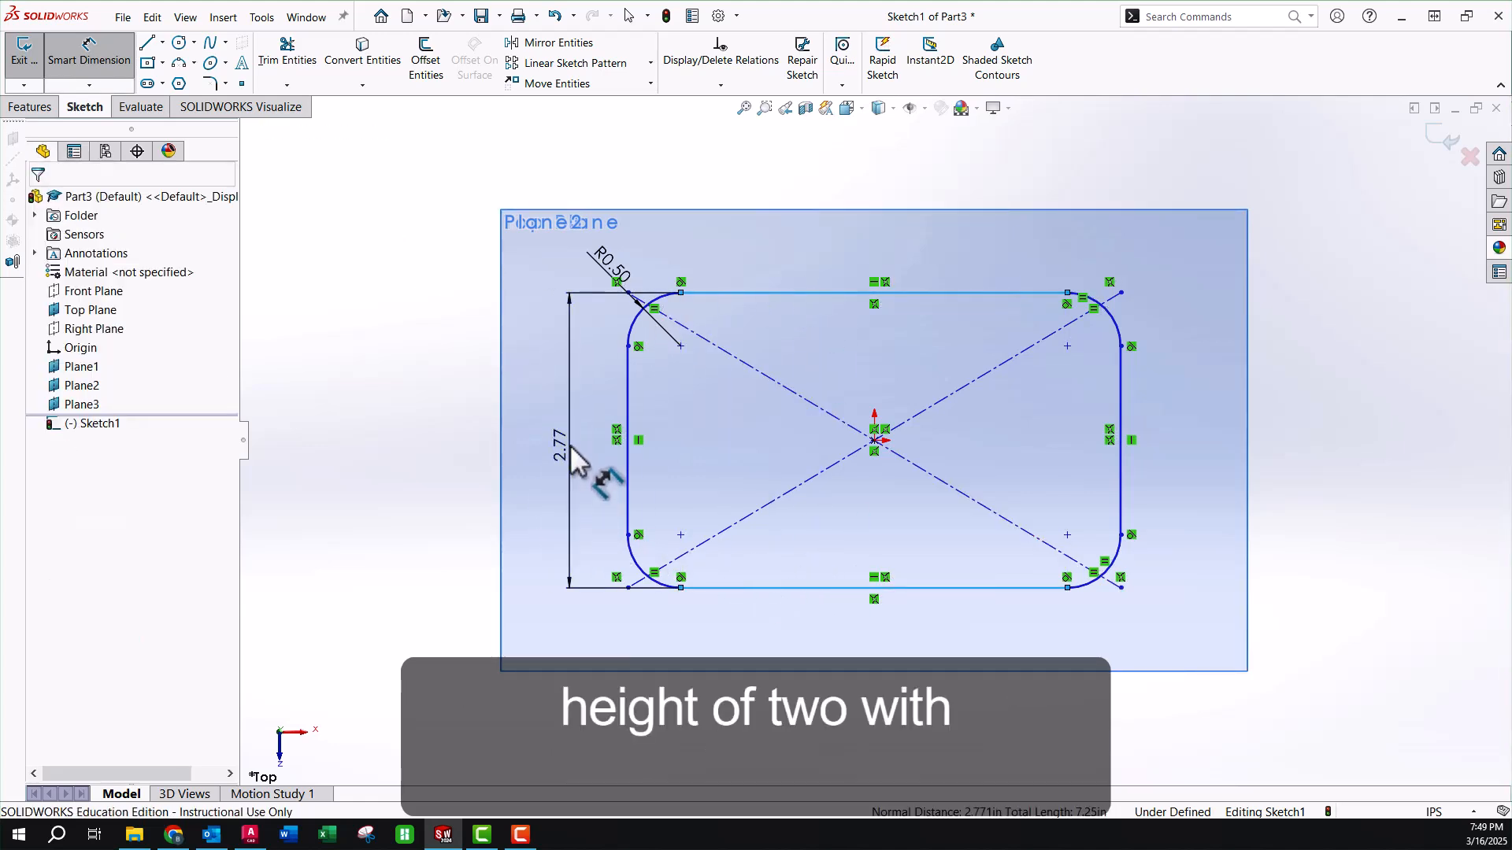
key("Escape")
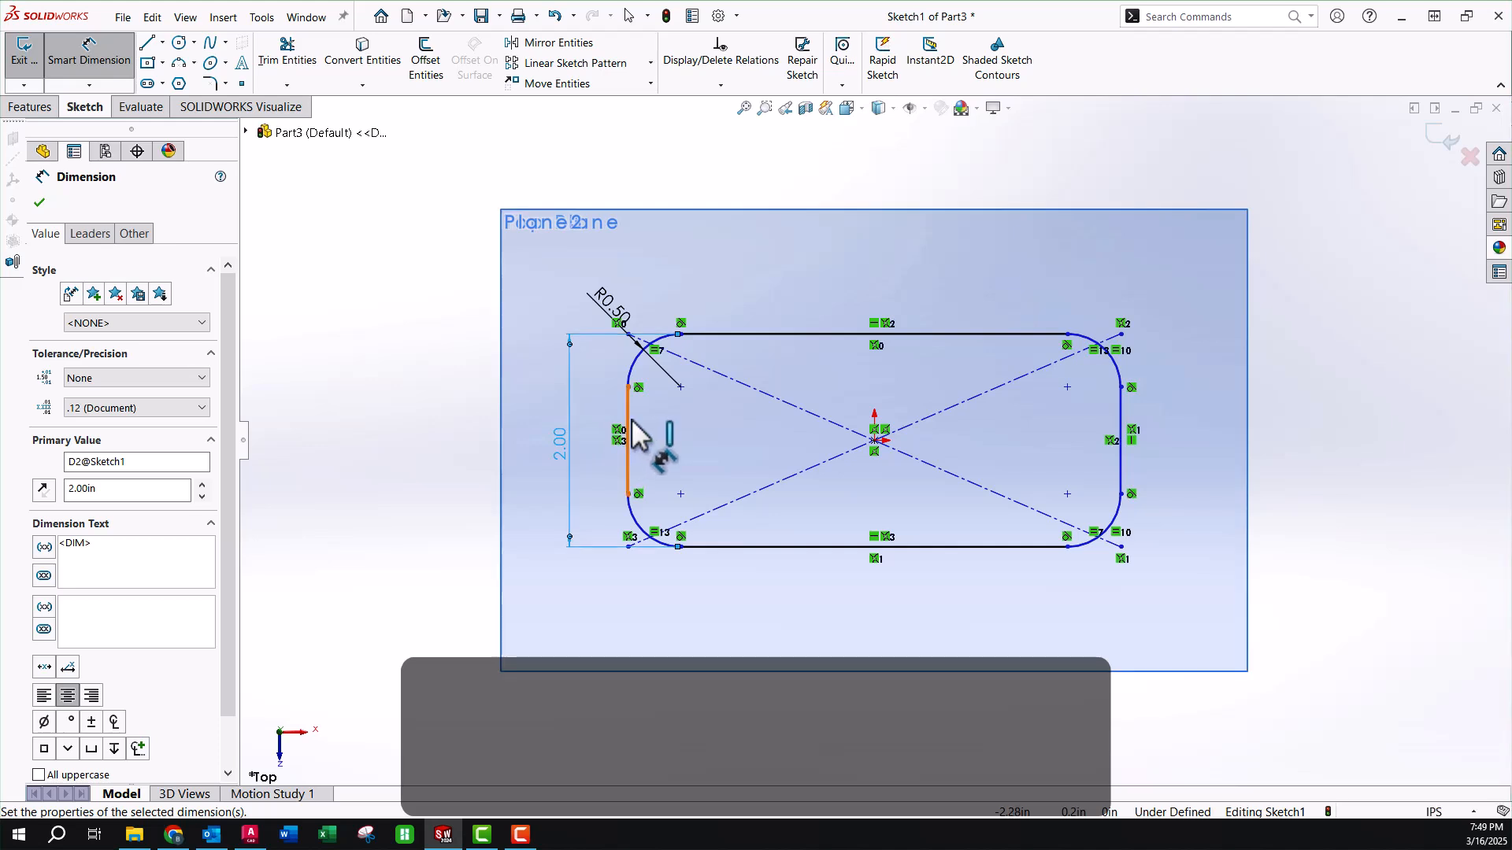
Dimension the rounded rectangle's overall width as 3.5 in between its vertical edges and close the sketch.
left_click(629, 441)
left_click(1121, 433)
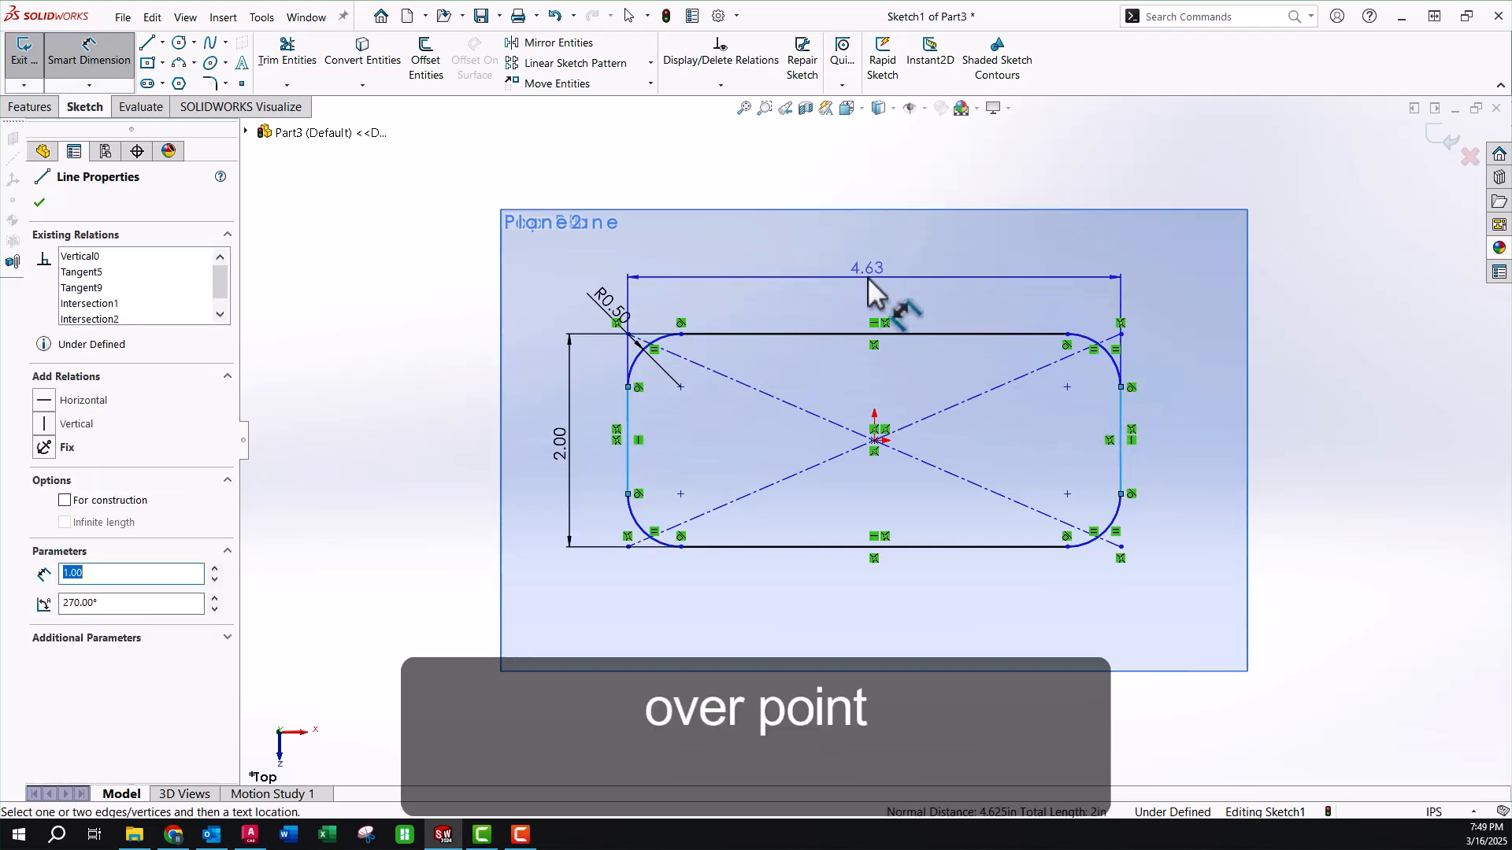
left_click(868, 277)
type("3.5")
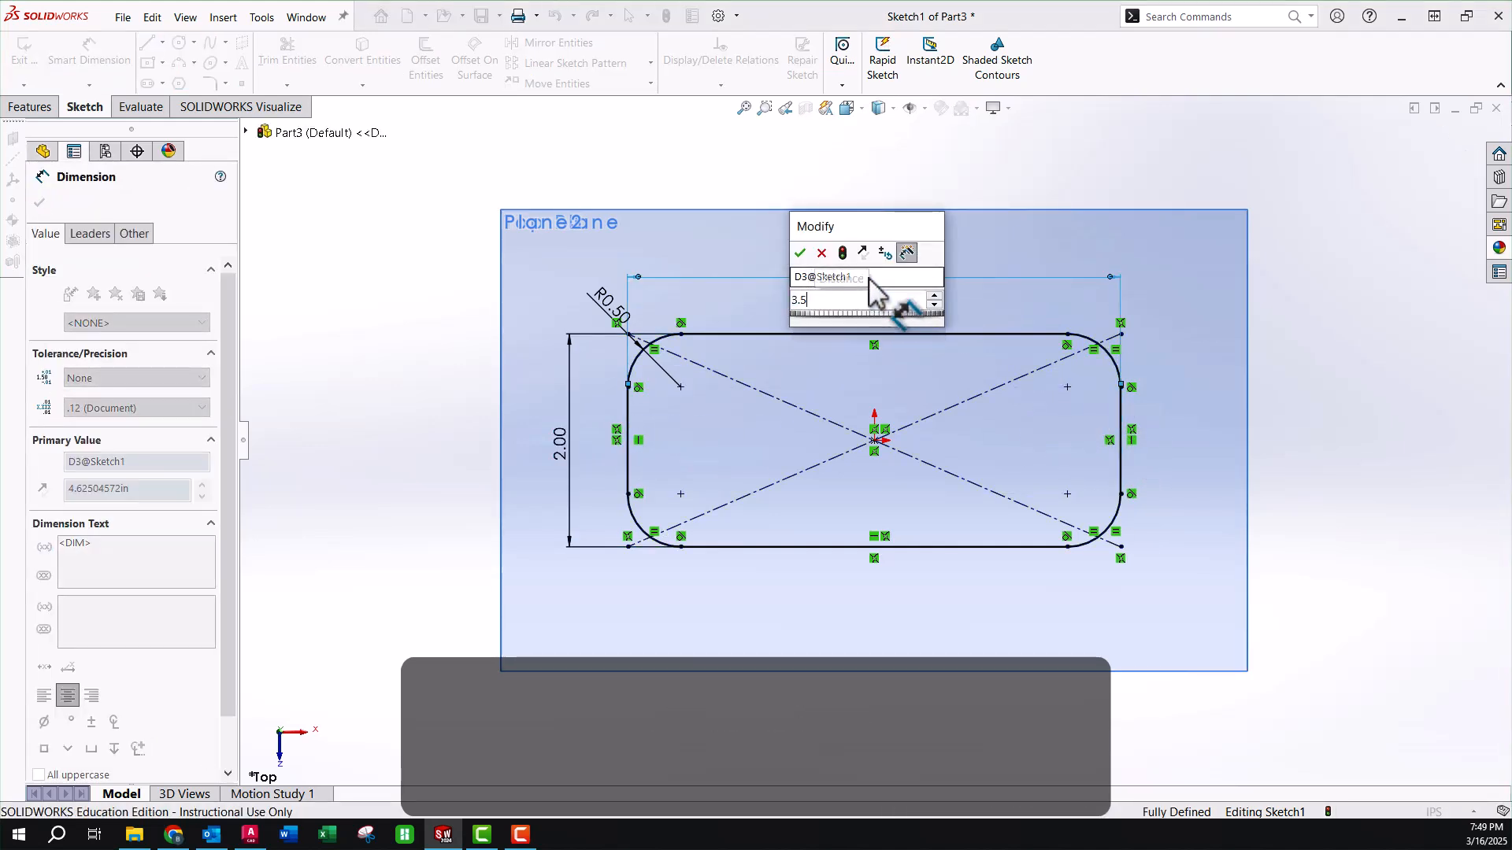
key("Return")
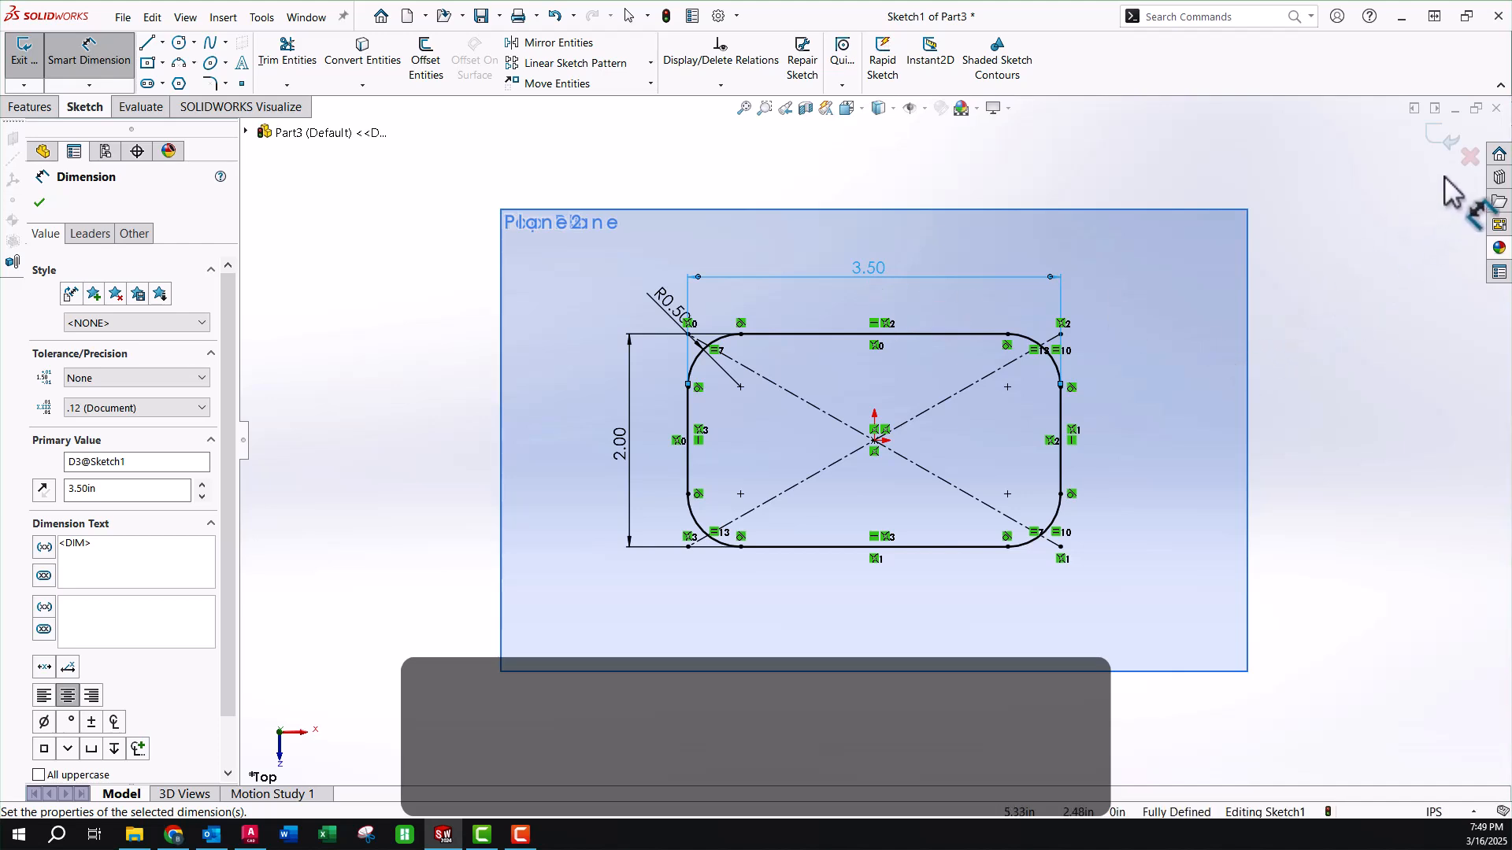
left_click(1432, 145)
left_click(1435, 151)
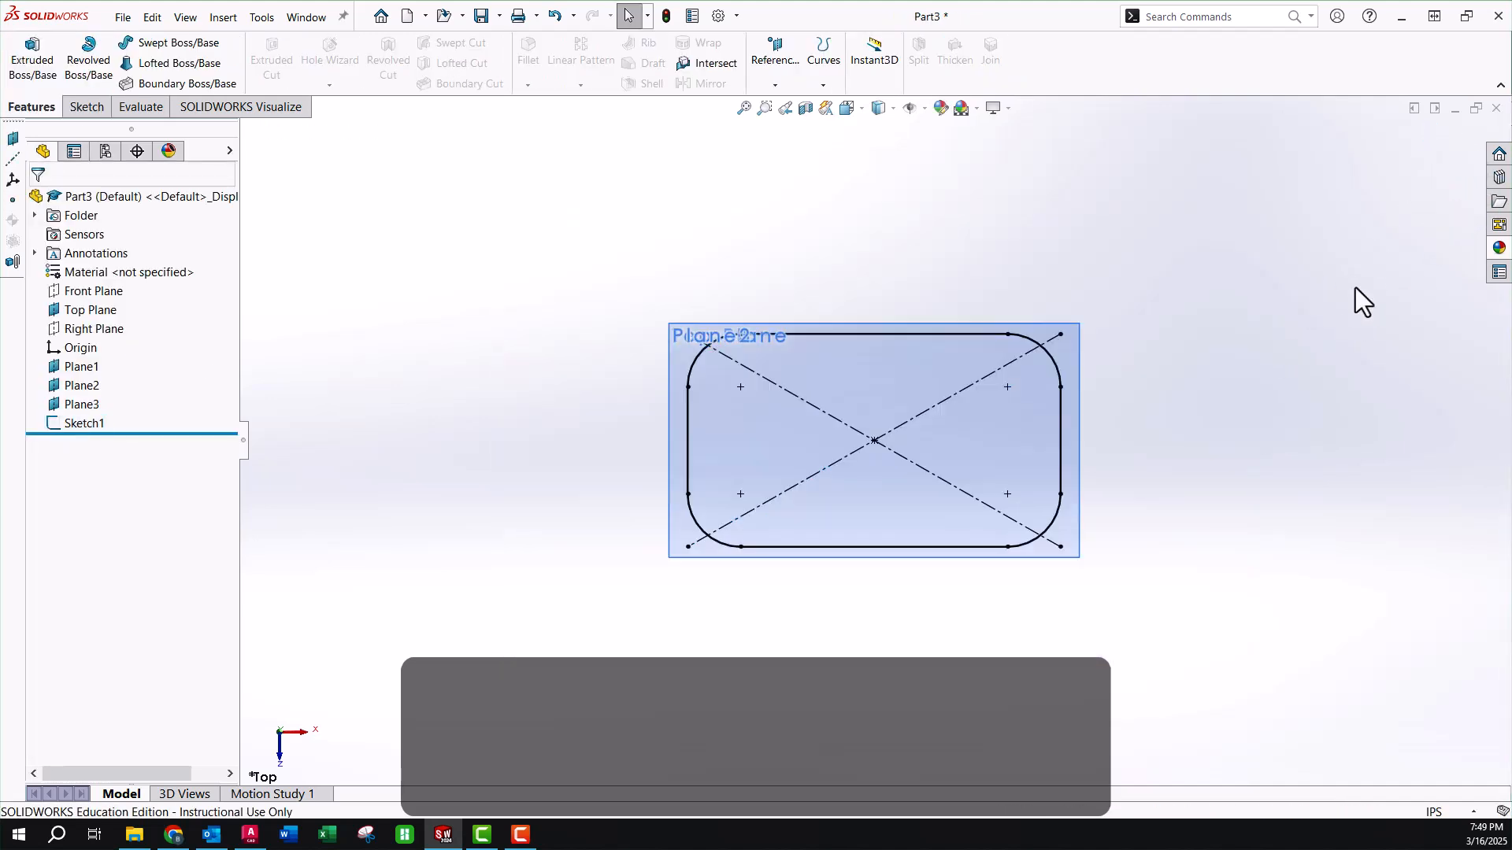
Start a new sketch on Plane1, the first offset plane above the rounded rectangle.
mouse_move(1239, 345)
middle_mouse_down()
mouse_move(1037, 460)
mouse_move(1163, 363)
middle_mouse_up()
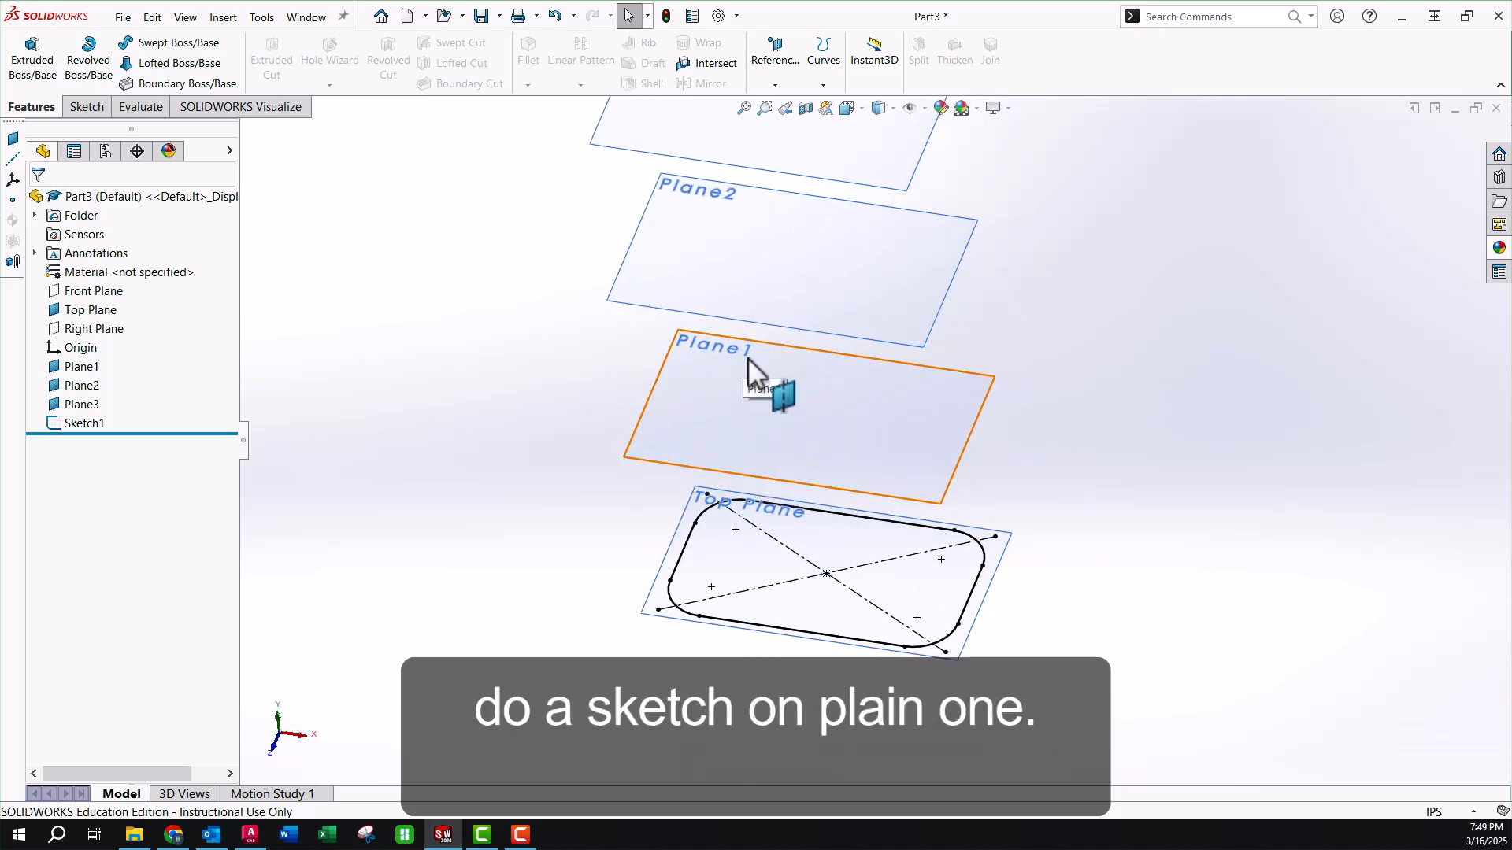
left_click(808, 383)
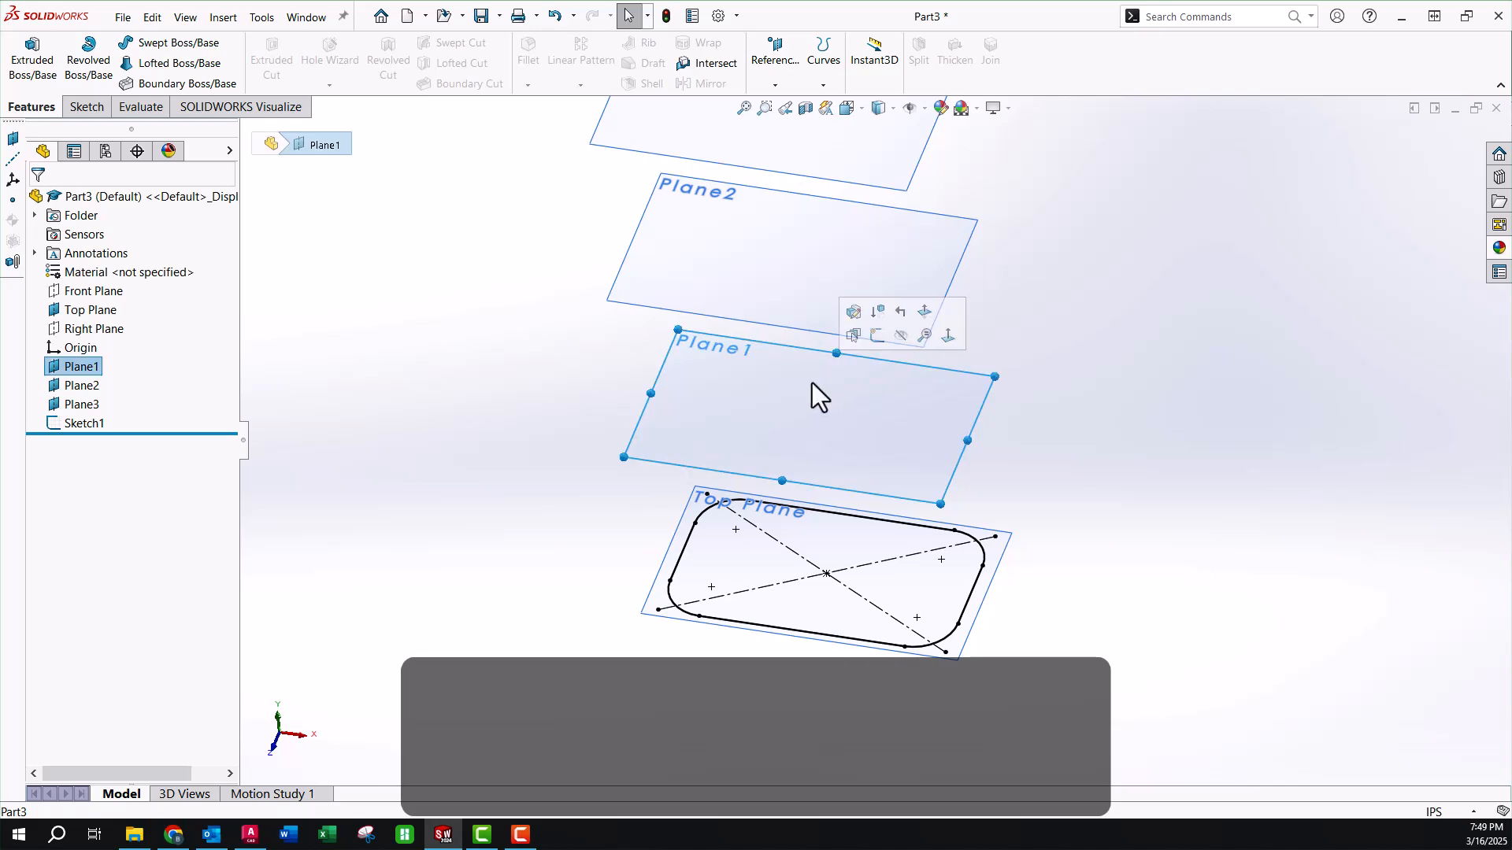
left_click(872, 340)
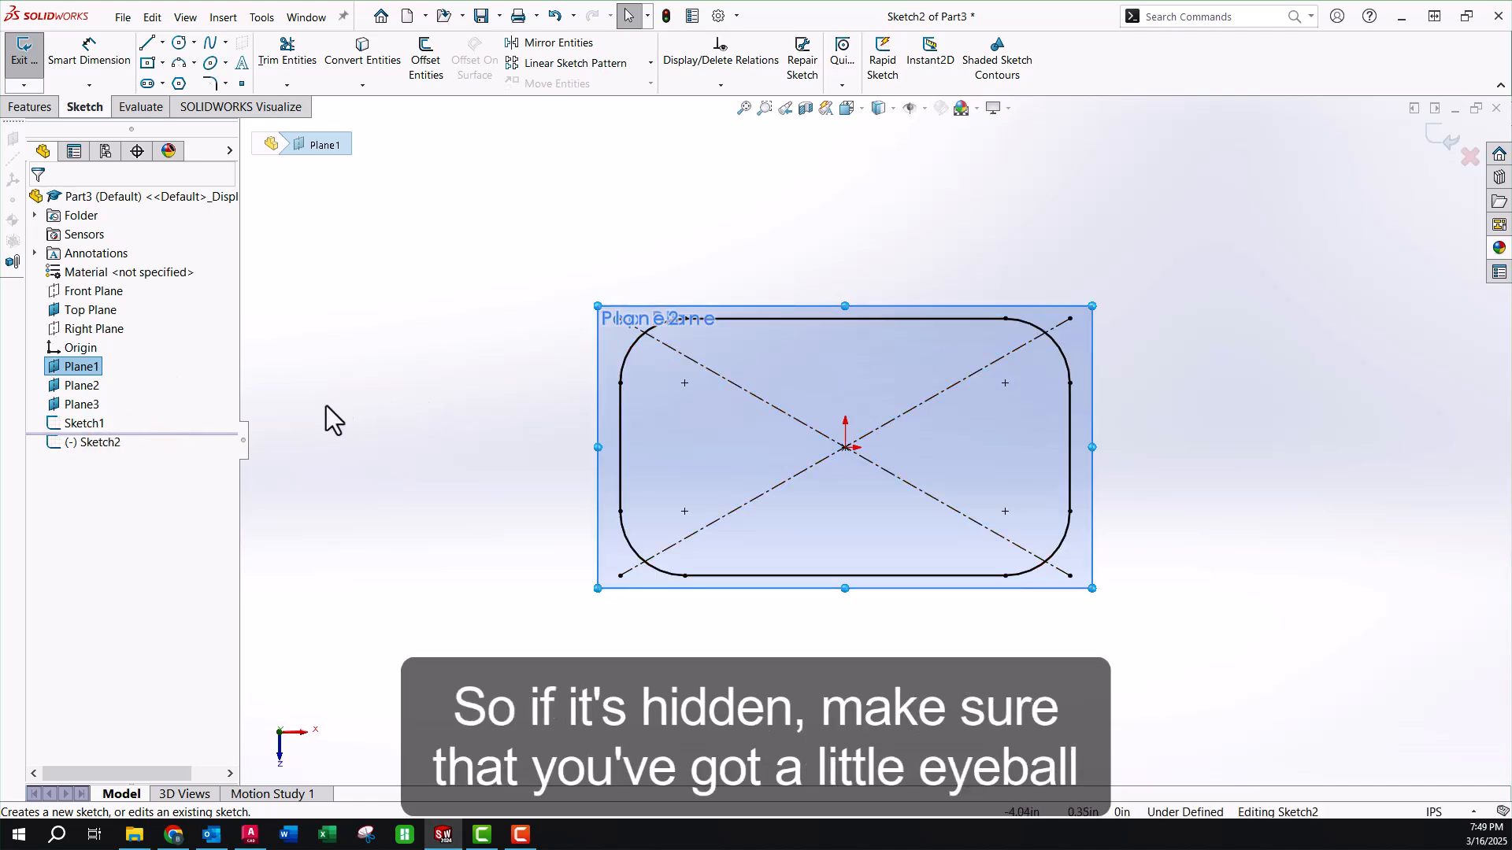
Hide the rounded rectangle sketch on the Top Plane and show it again.
right_click(71, 423)
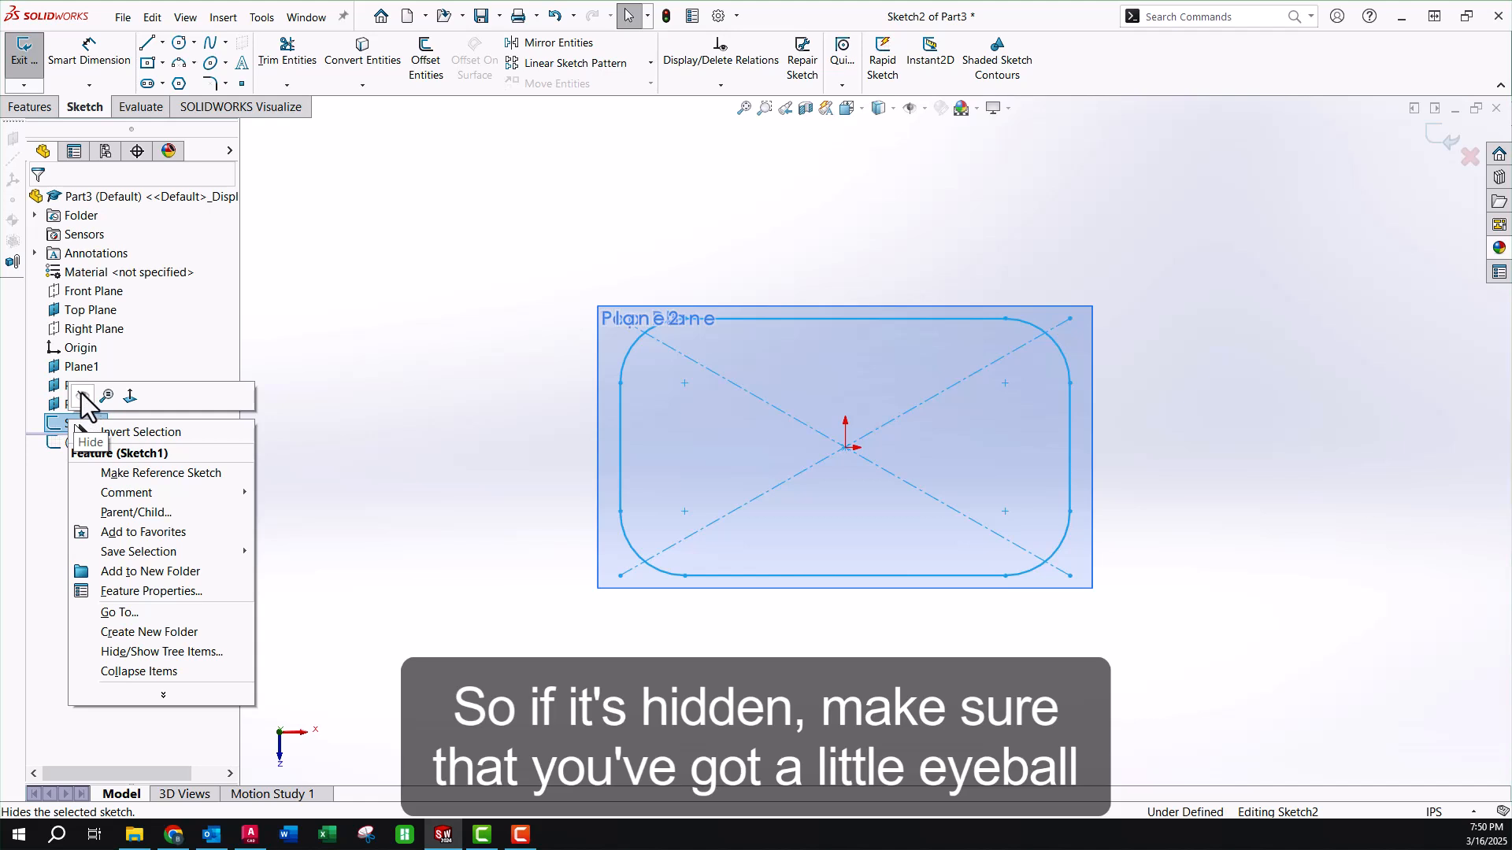
left_click(82, 396)
right_click(78, 422)
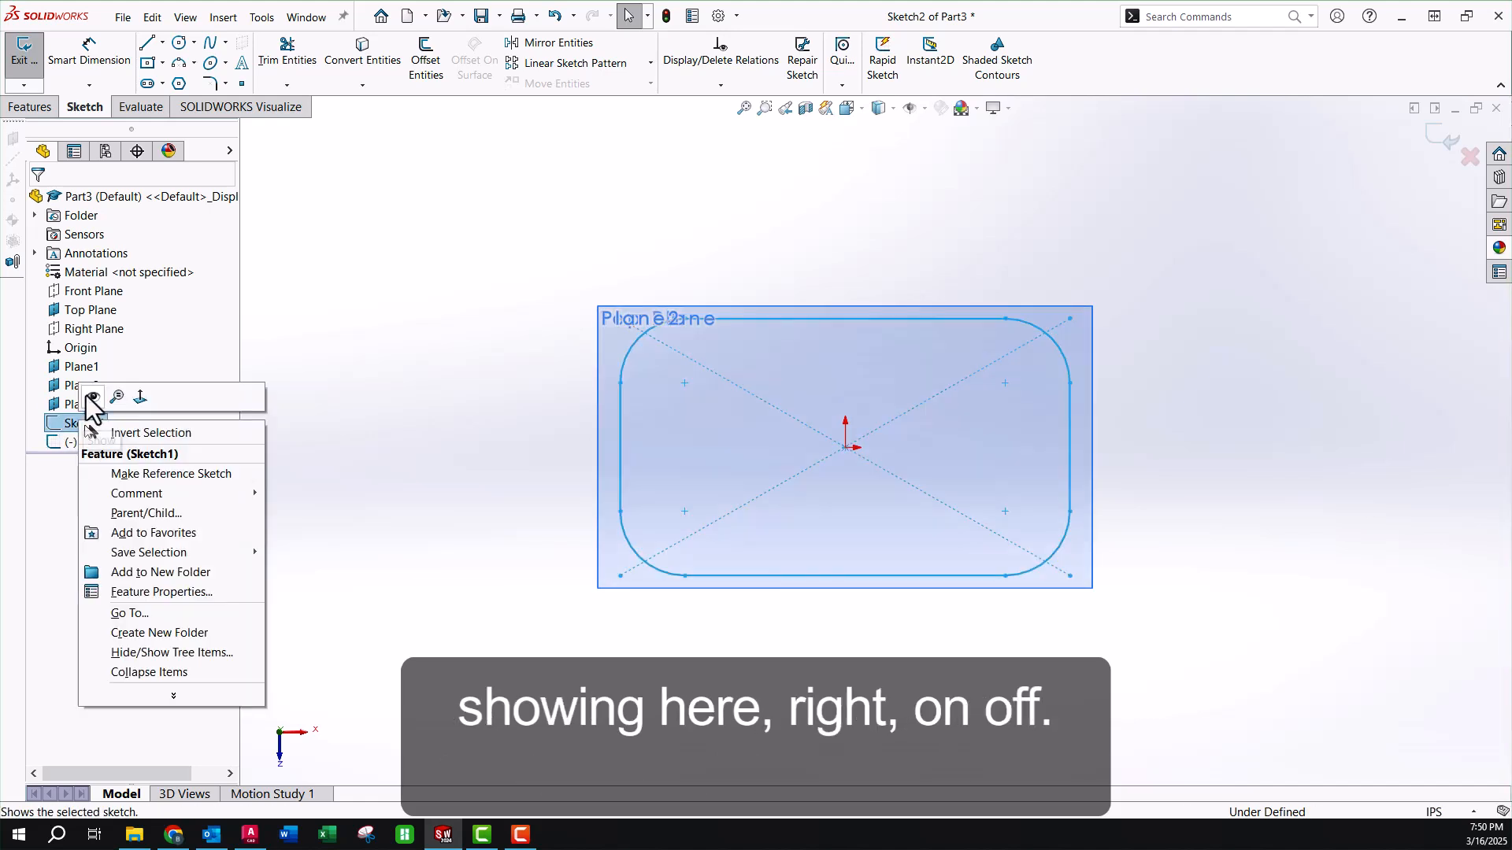
left_click(89, 397)
left_click(434, 257)
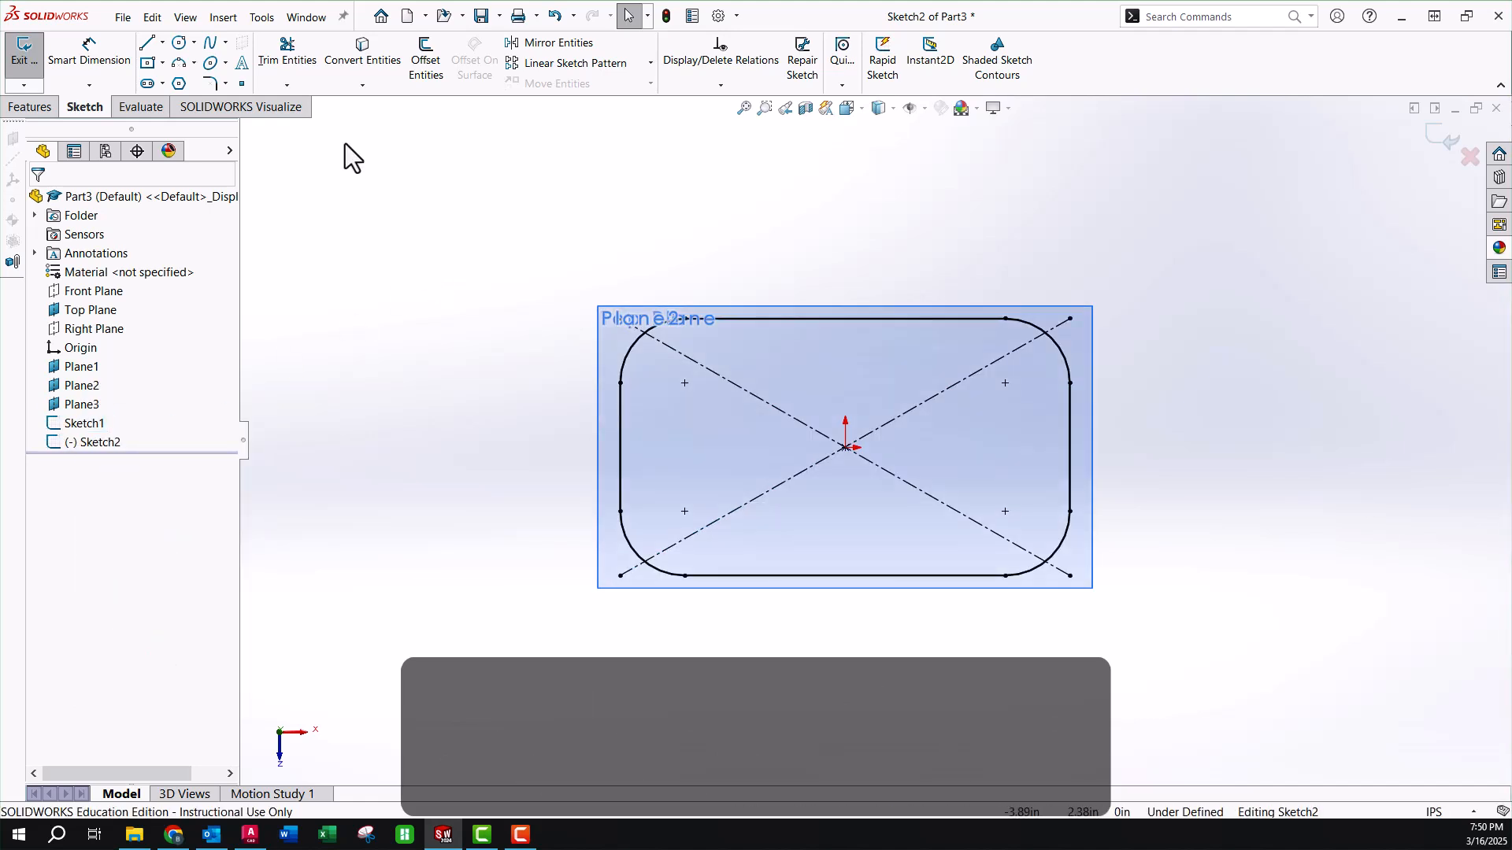
Sketch a center rectangle about 2.2 in by 1.3 in from the origin, with its corner on the lower profile's diagonal.
left_click(149, 63)
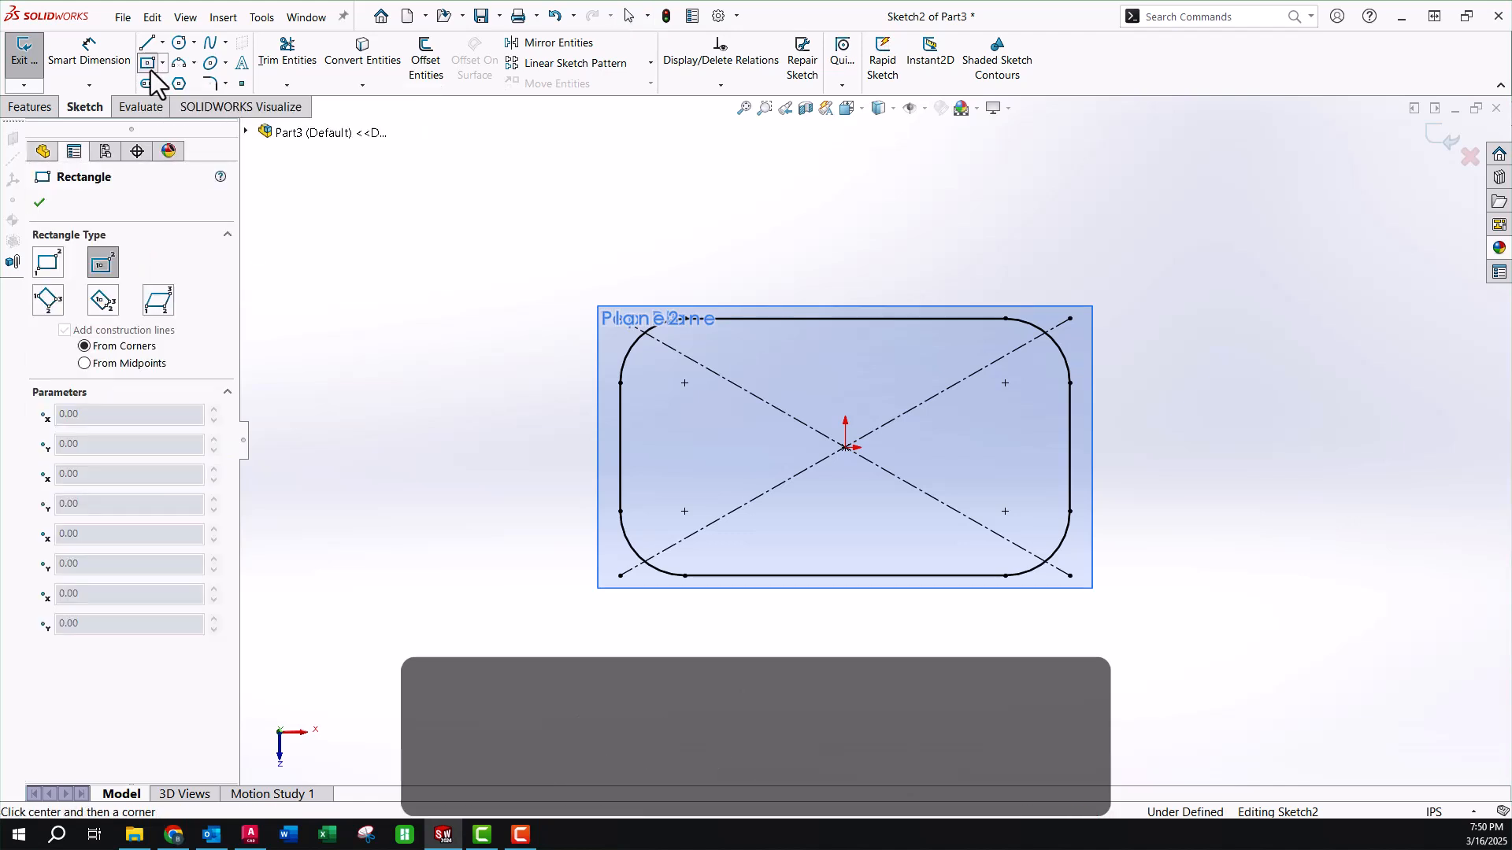
left_click(845, 448)
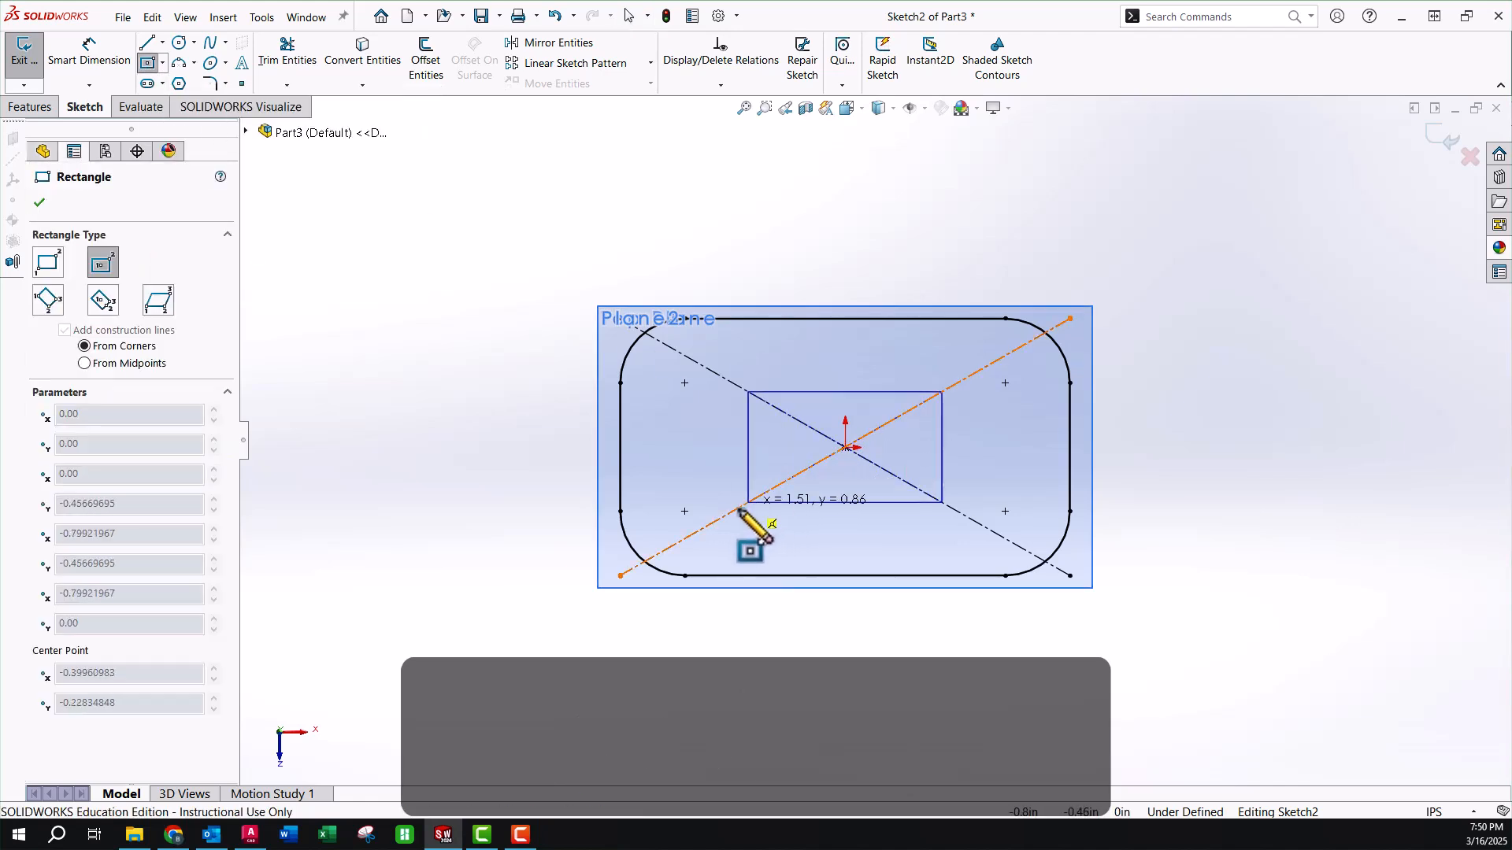
left_click(703, 528)
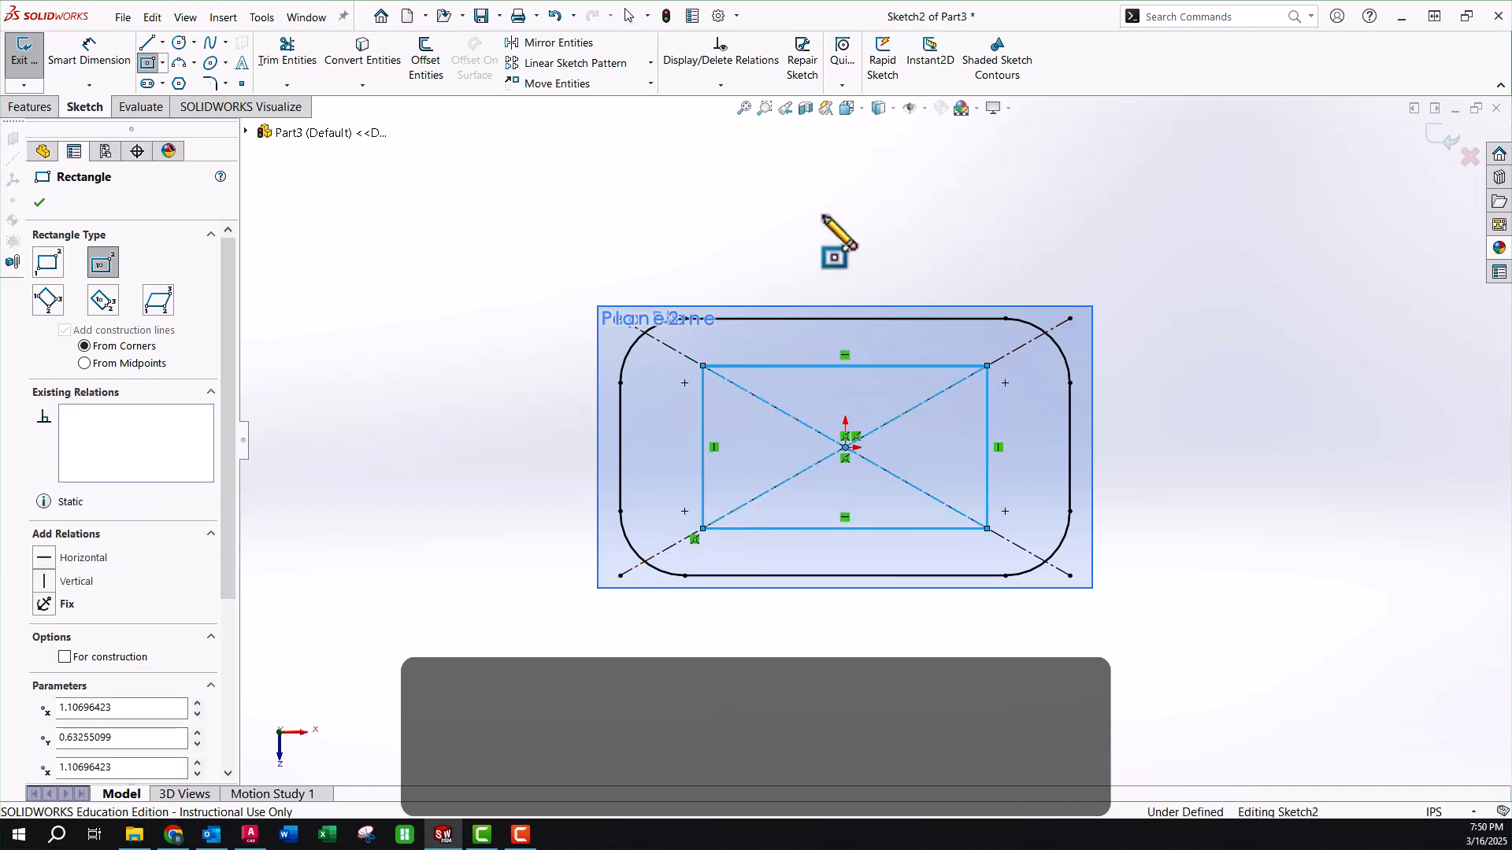
key("Escape")
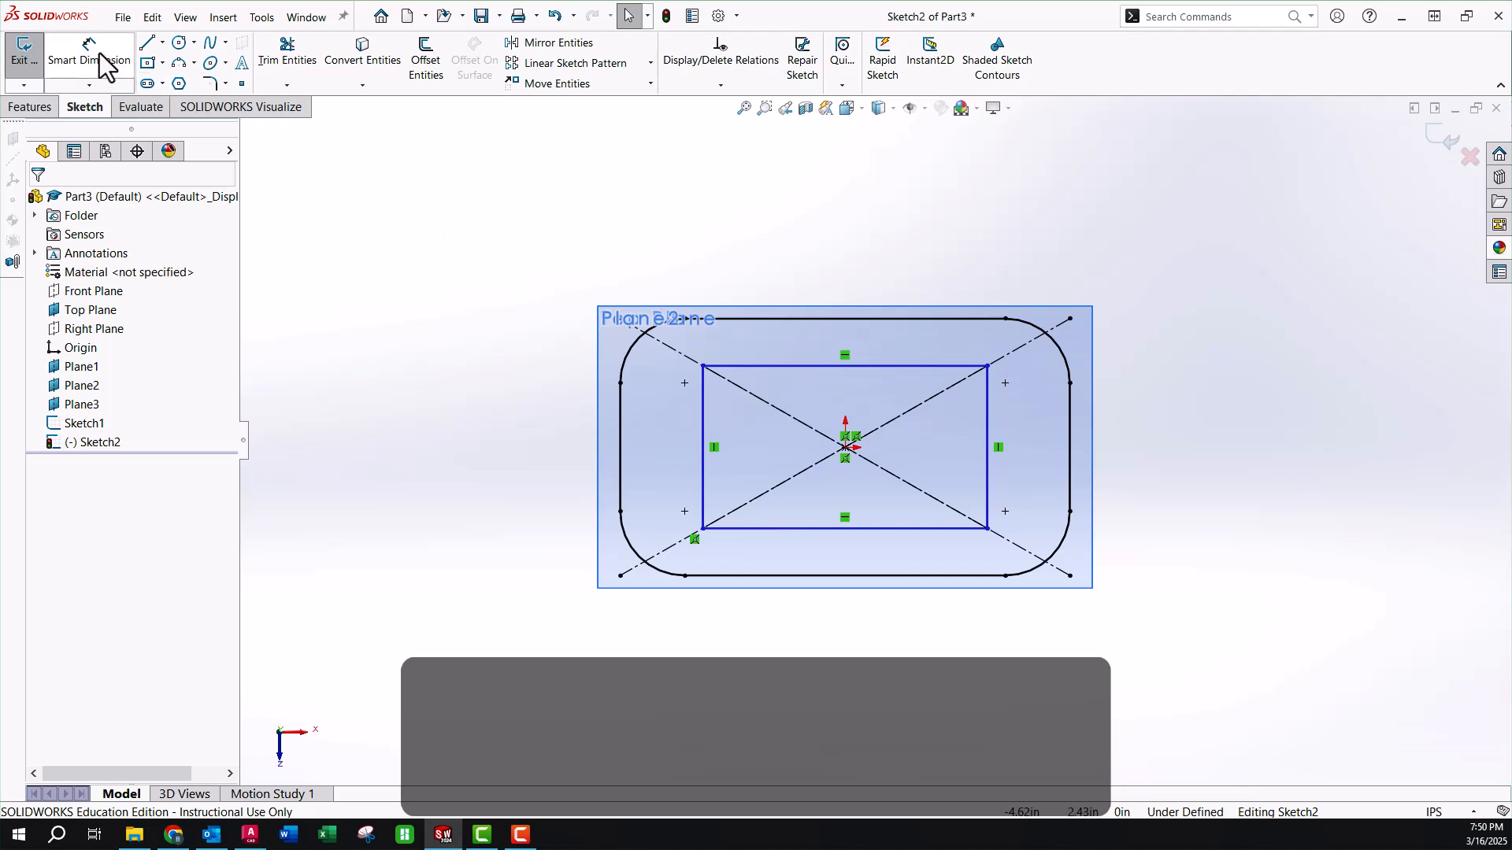
Round all four corners of the new rectangle with 0.50 in sketch fillets.
left_click(208, 85)
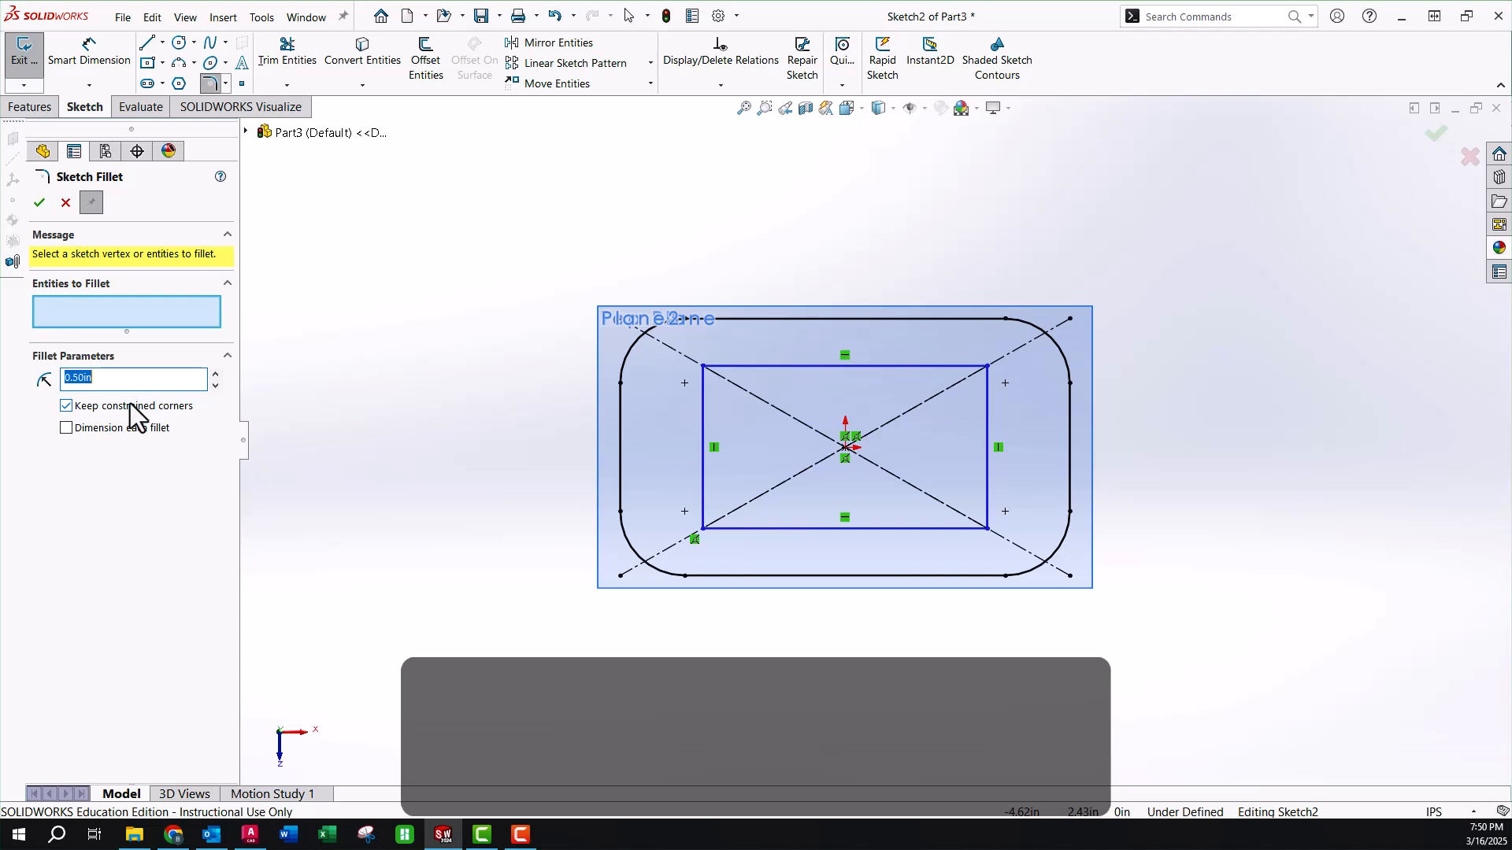
left_click_drag(682, 356, 1046, 544)
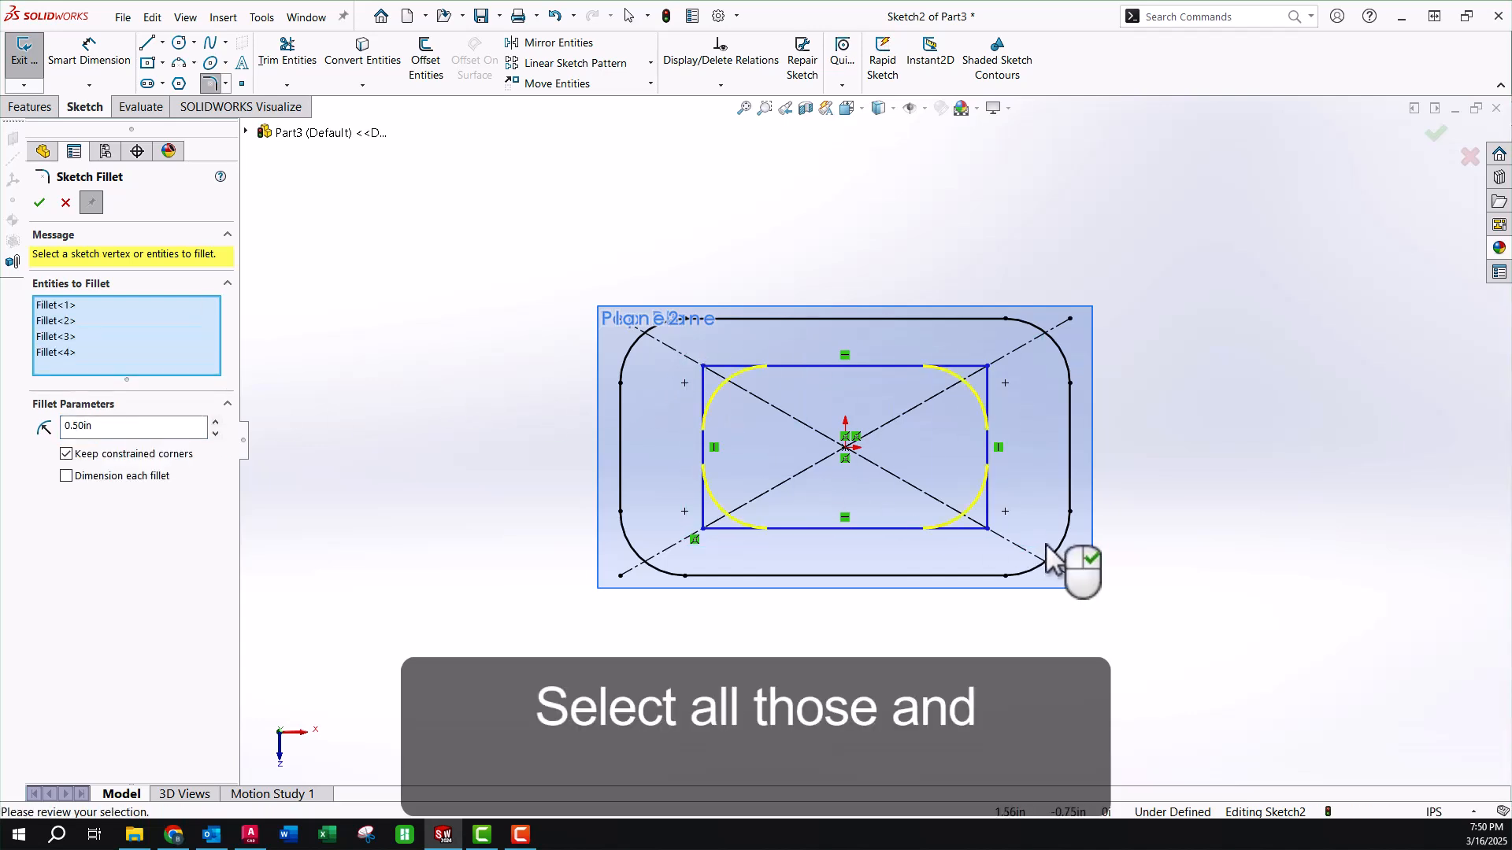
left_click(38, 204)
Dimension the inner rounded rectangle's overall width as 2.5 in between its vertical edges and close the sketch.
left_click(89, 54)
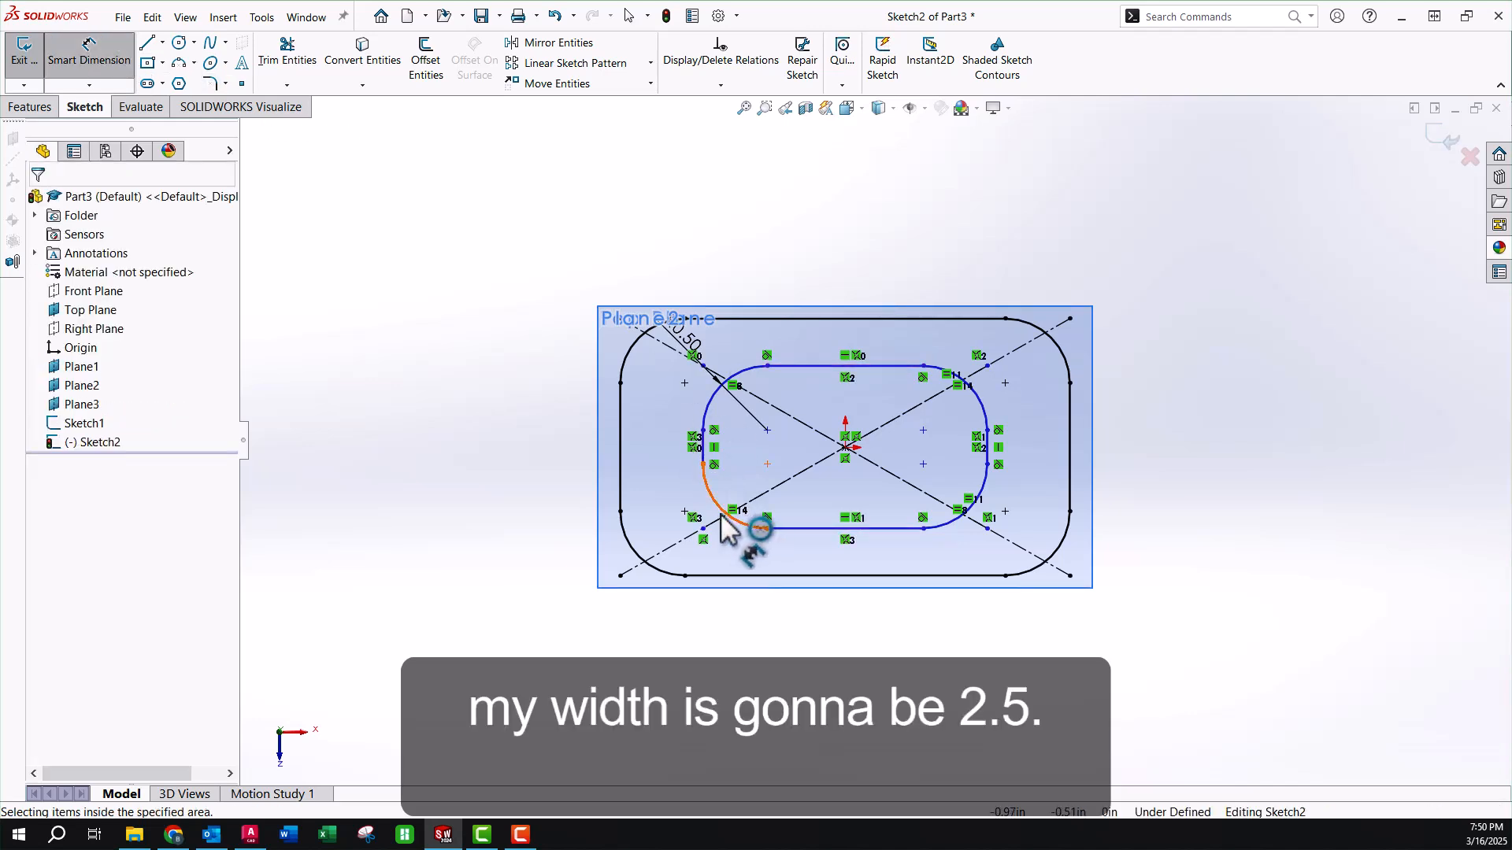
left_click(707, 453)
left_click(987, 448)
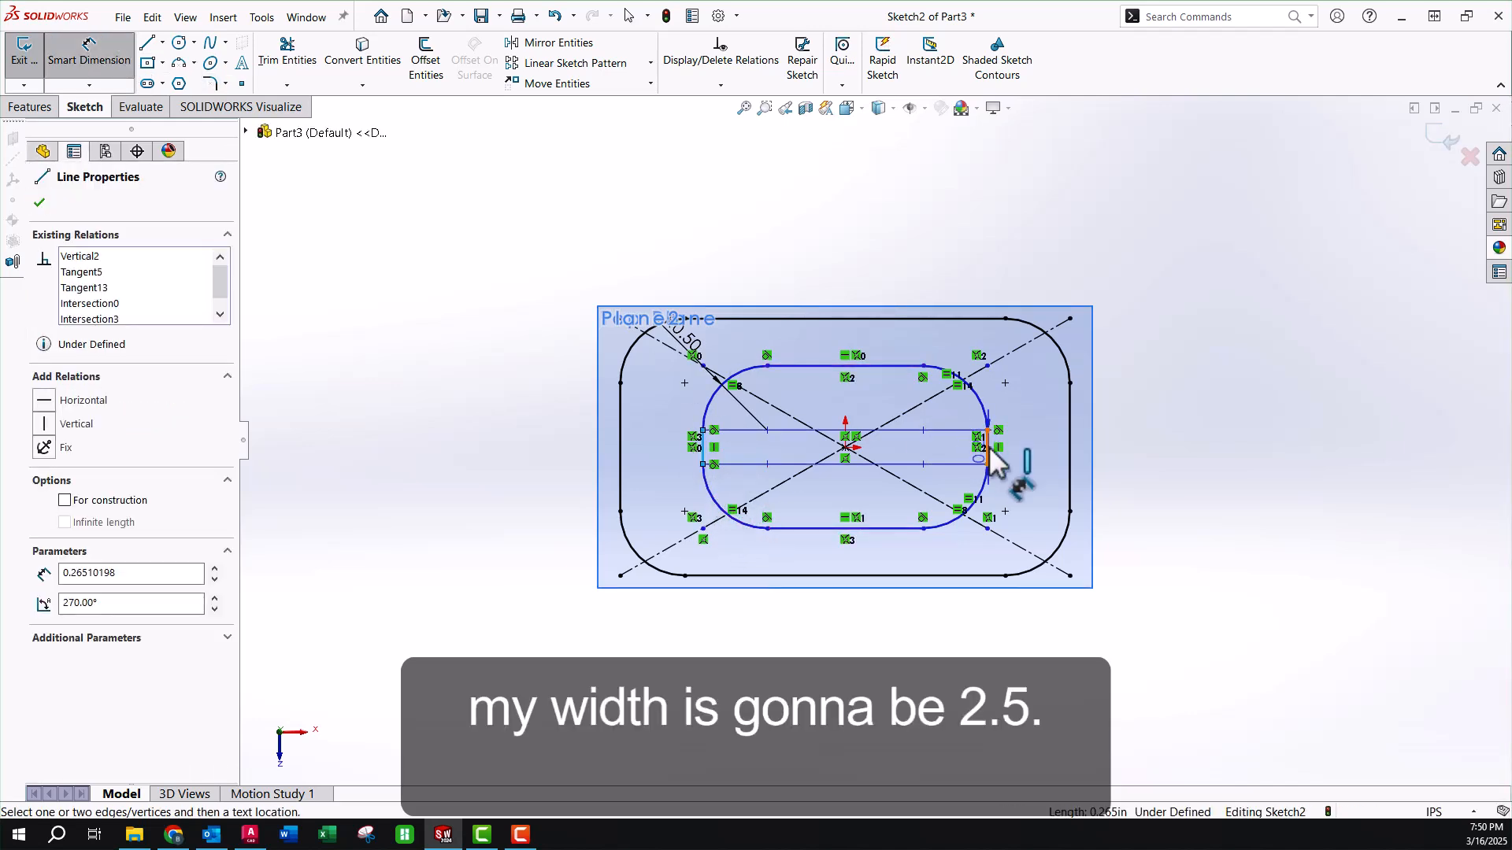
left_click(847, 252)
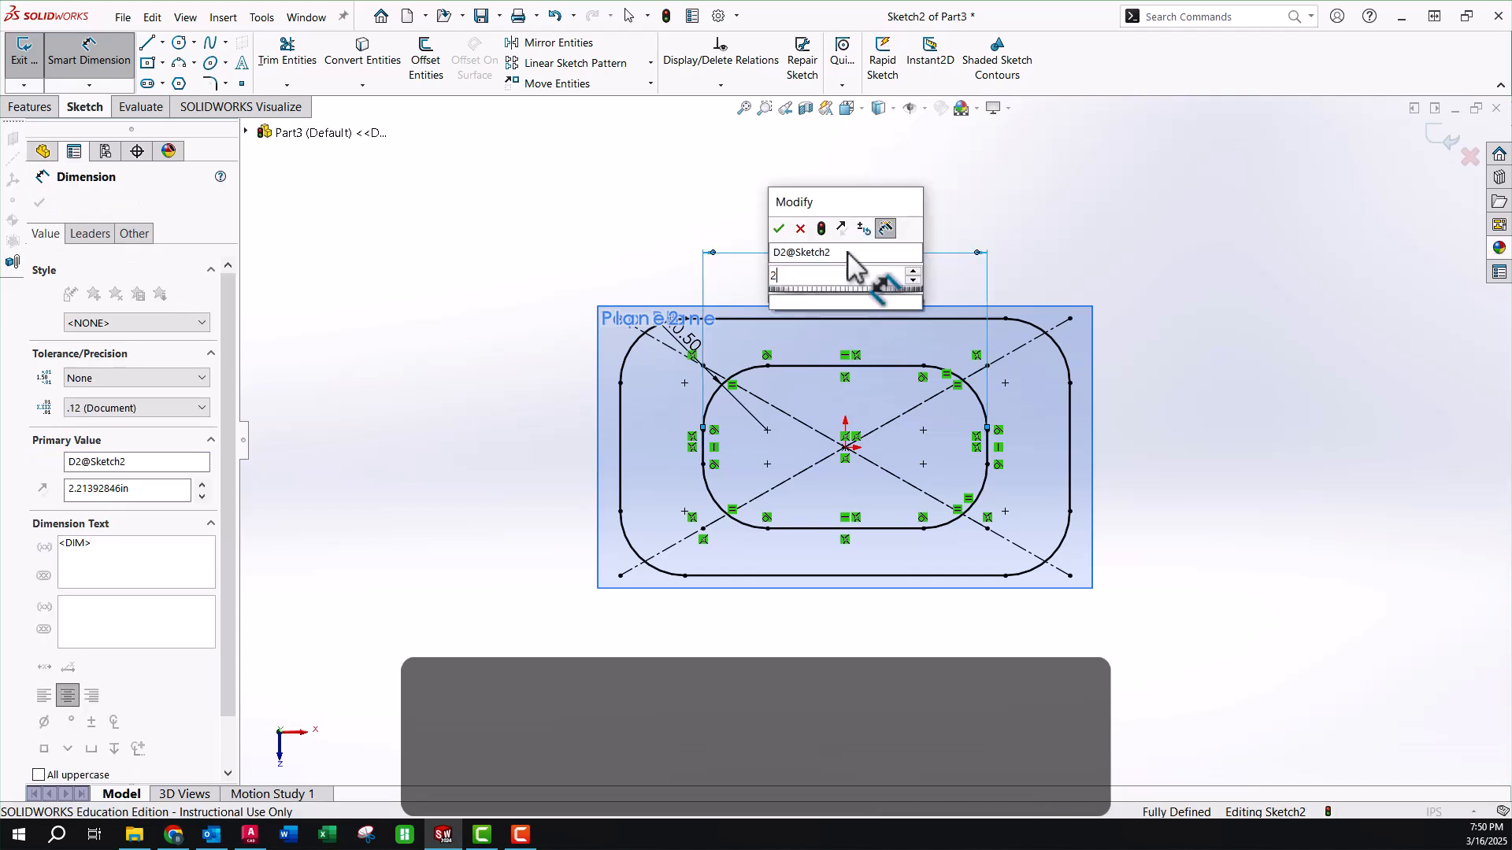
type("2.5")
key("Return")
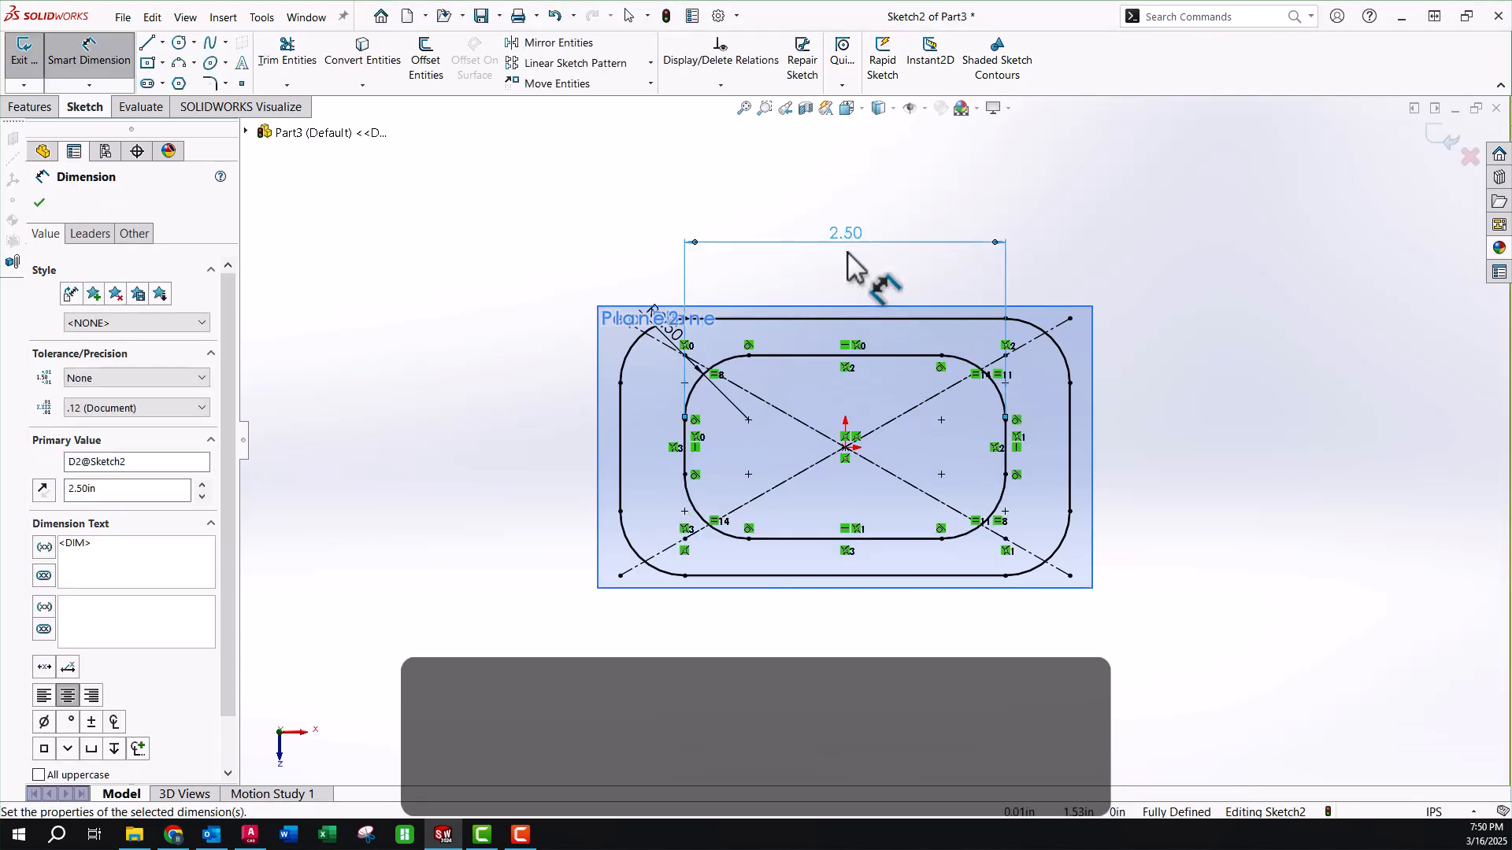
key("Escape")
key("Escape")
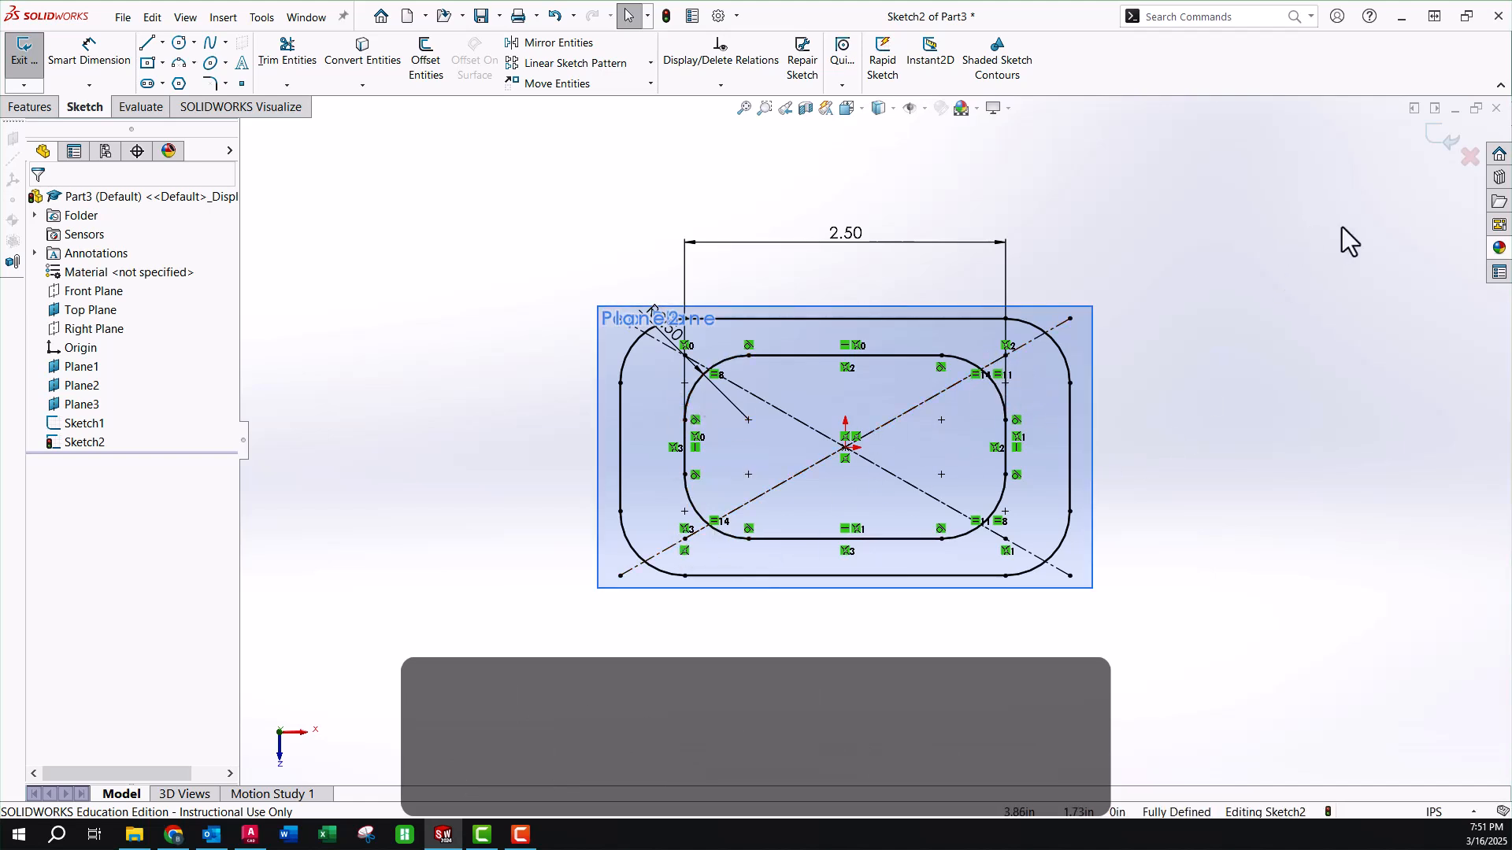
left_click(1437, 142)
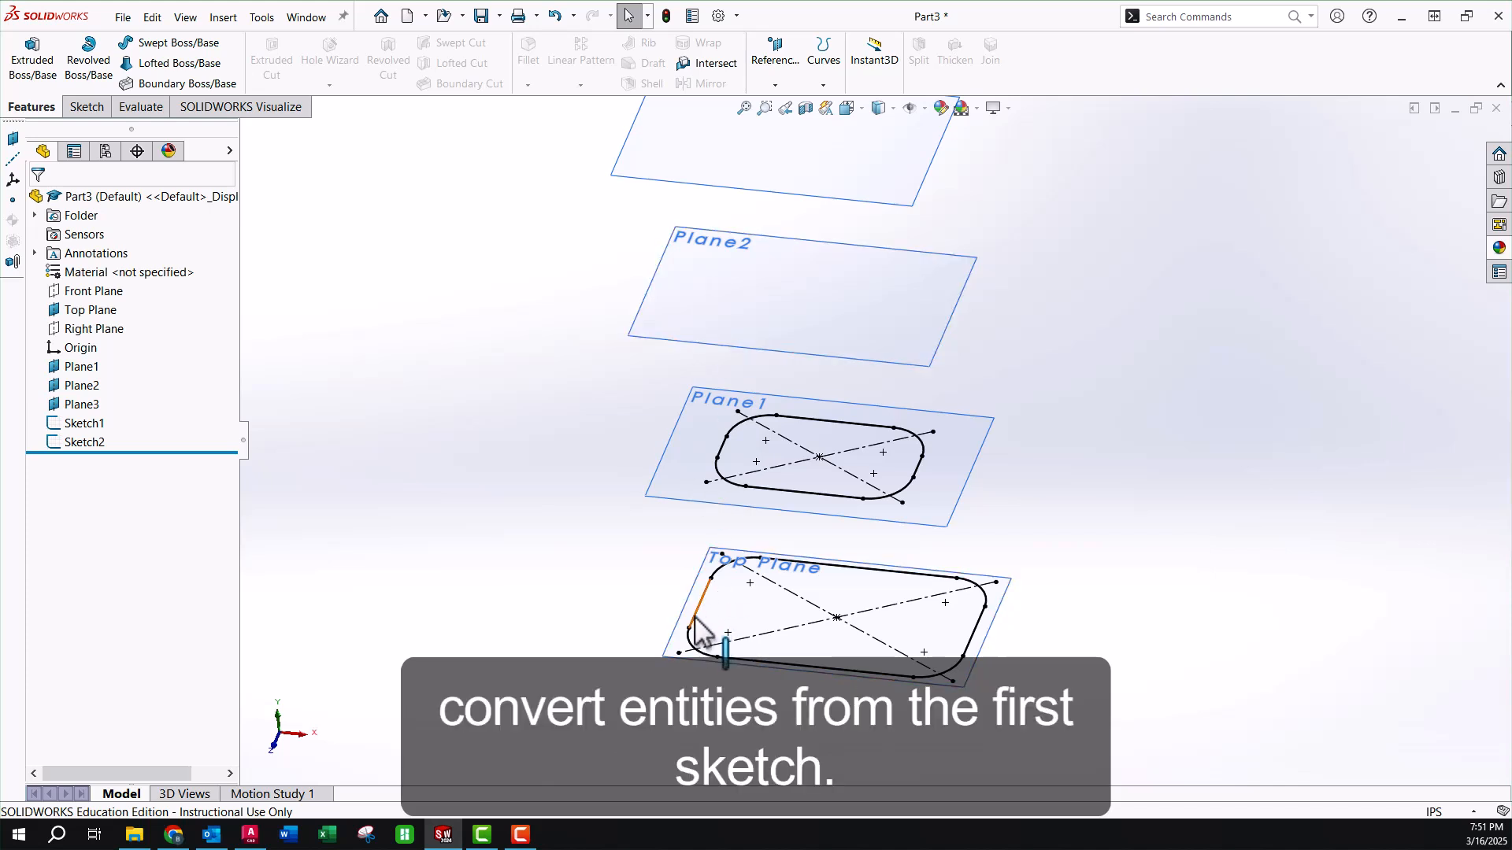
Create a sketch on Plane2 by converting the entities of Sketch1 from the Top Plane, and close the sketch.
left_click(735, 289)
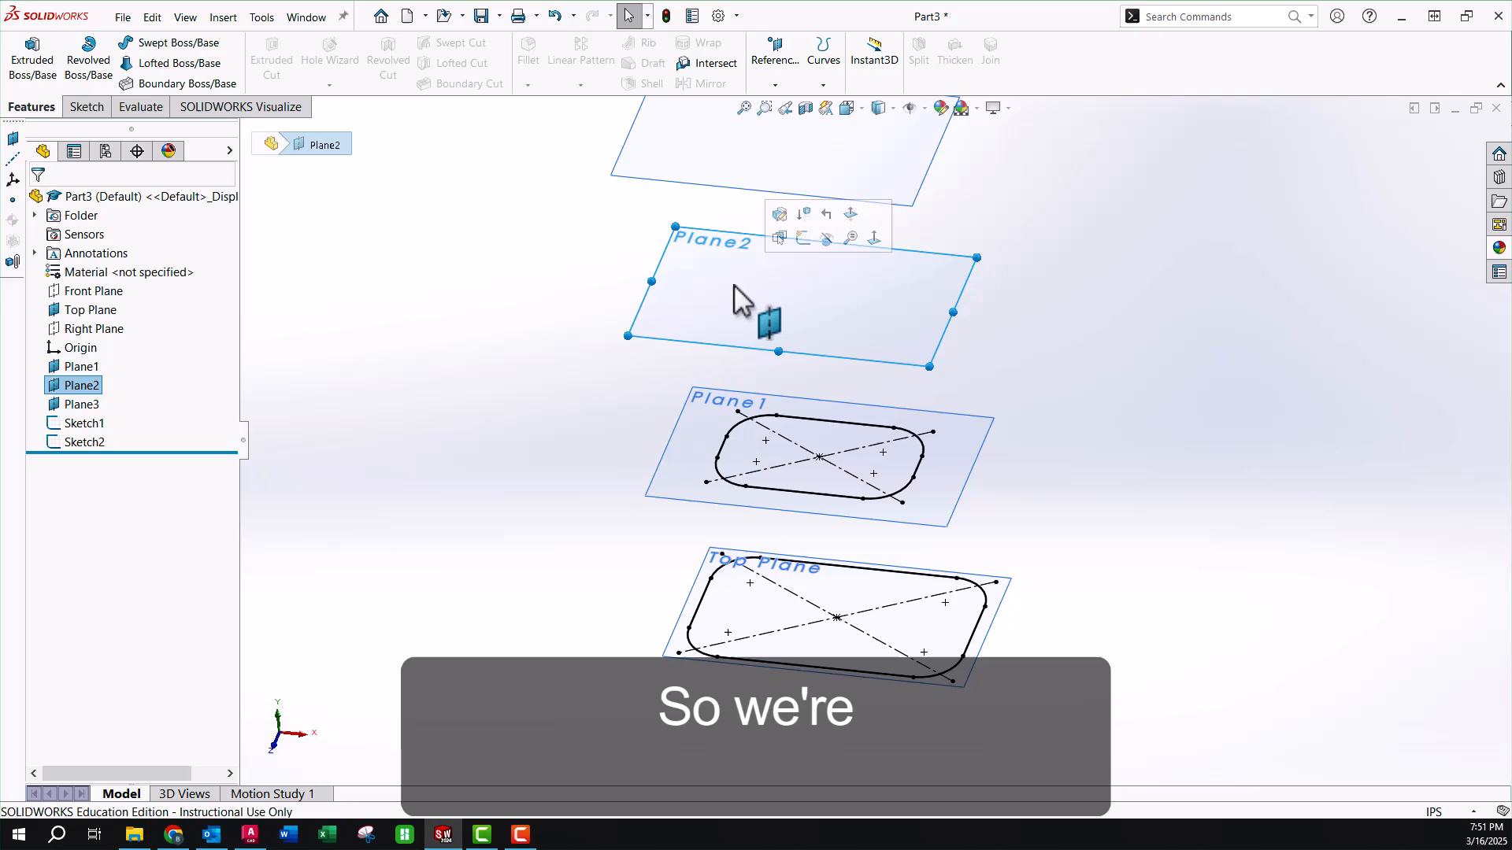
left_click(801, 239)
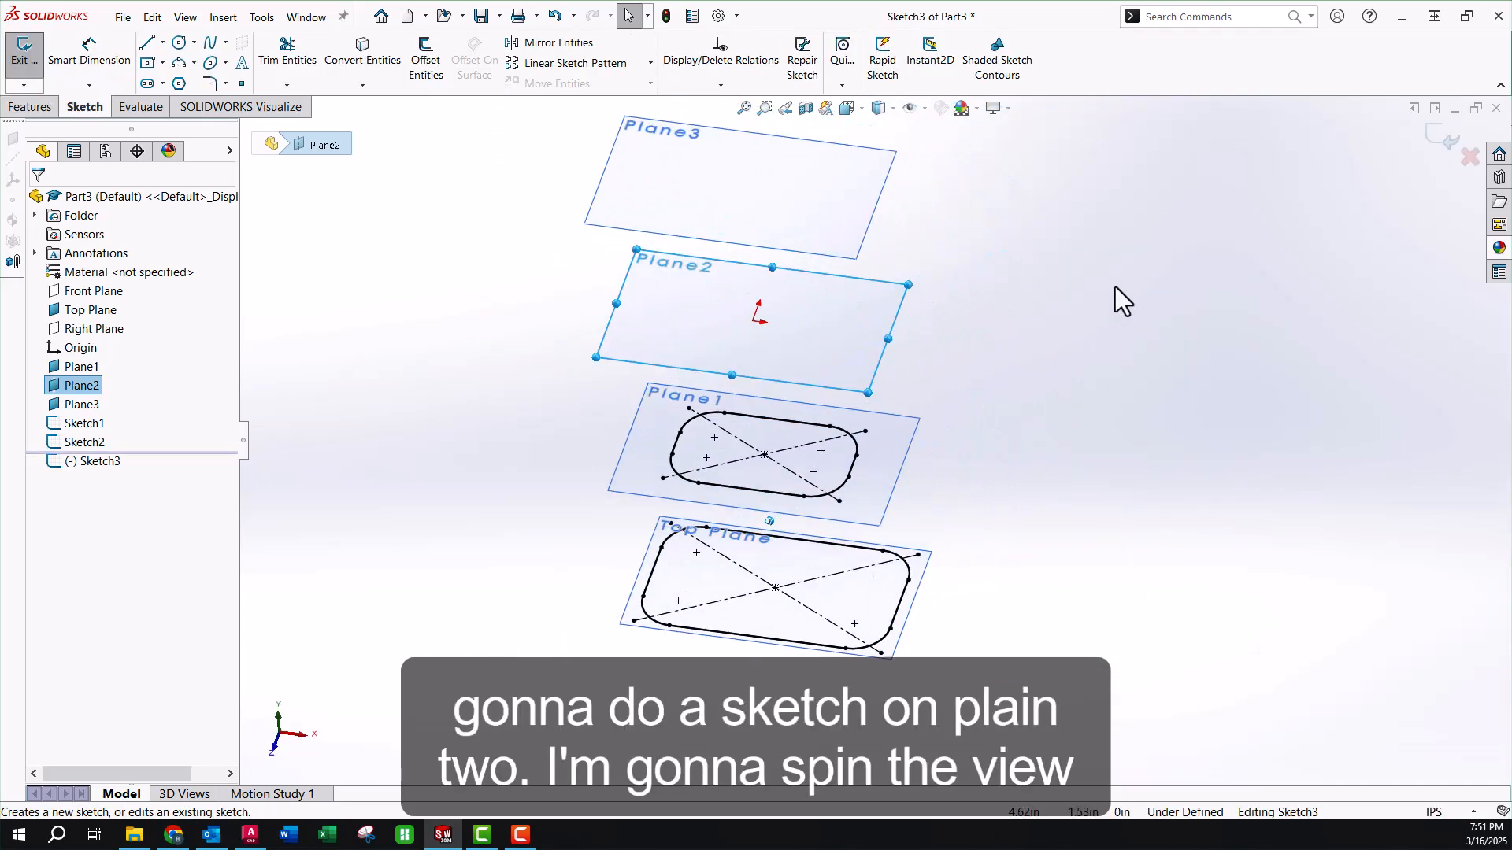
left_click(438, 320)
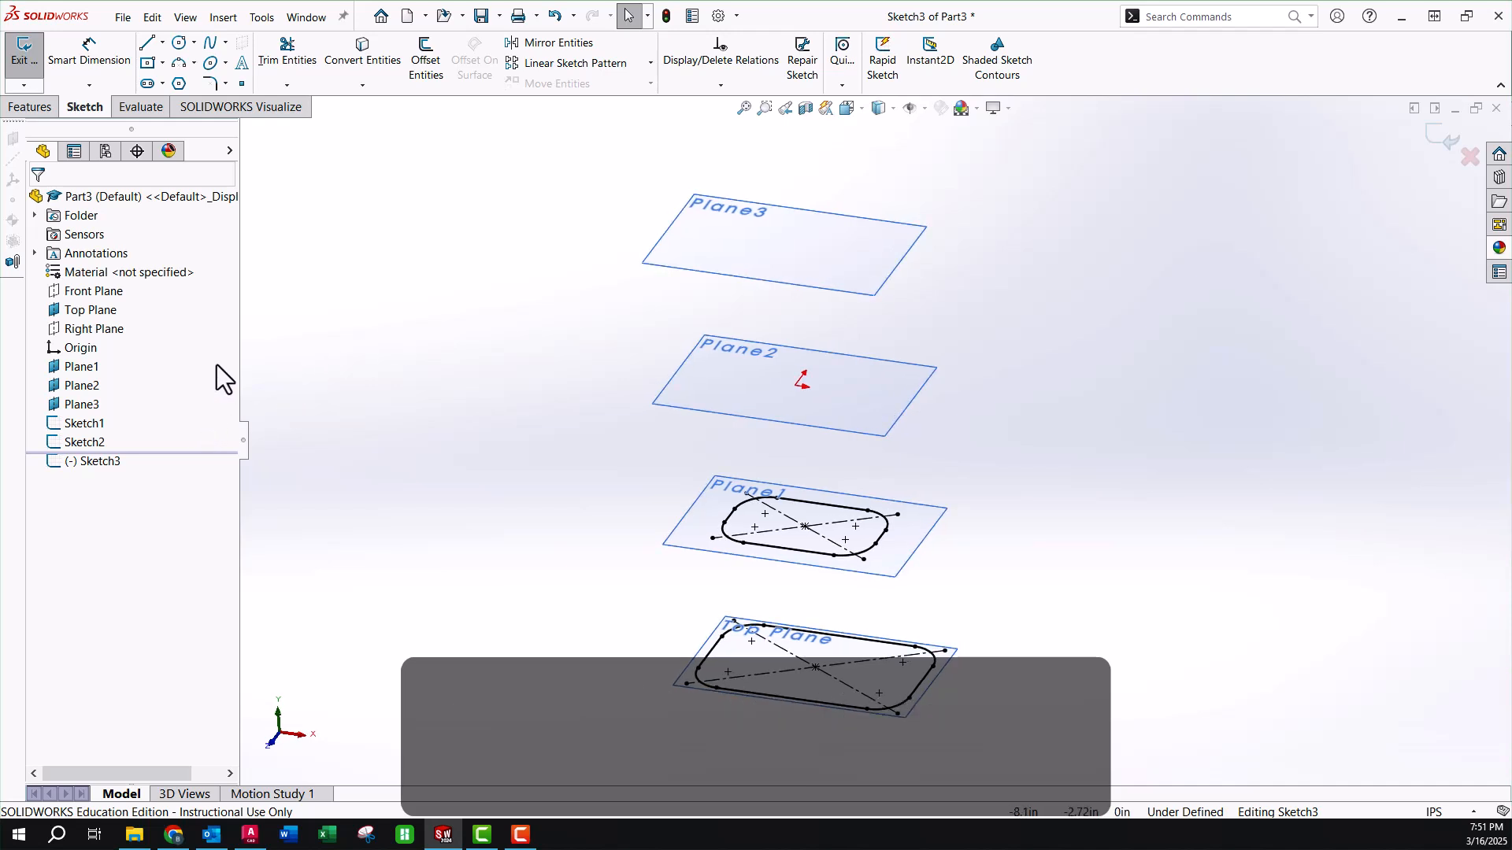
left_click(88, 423)
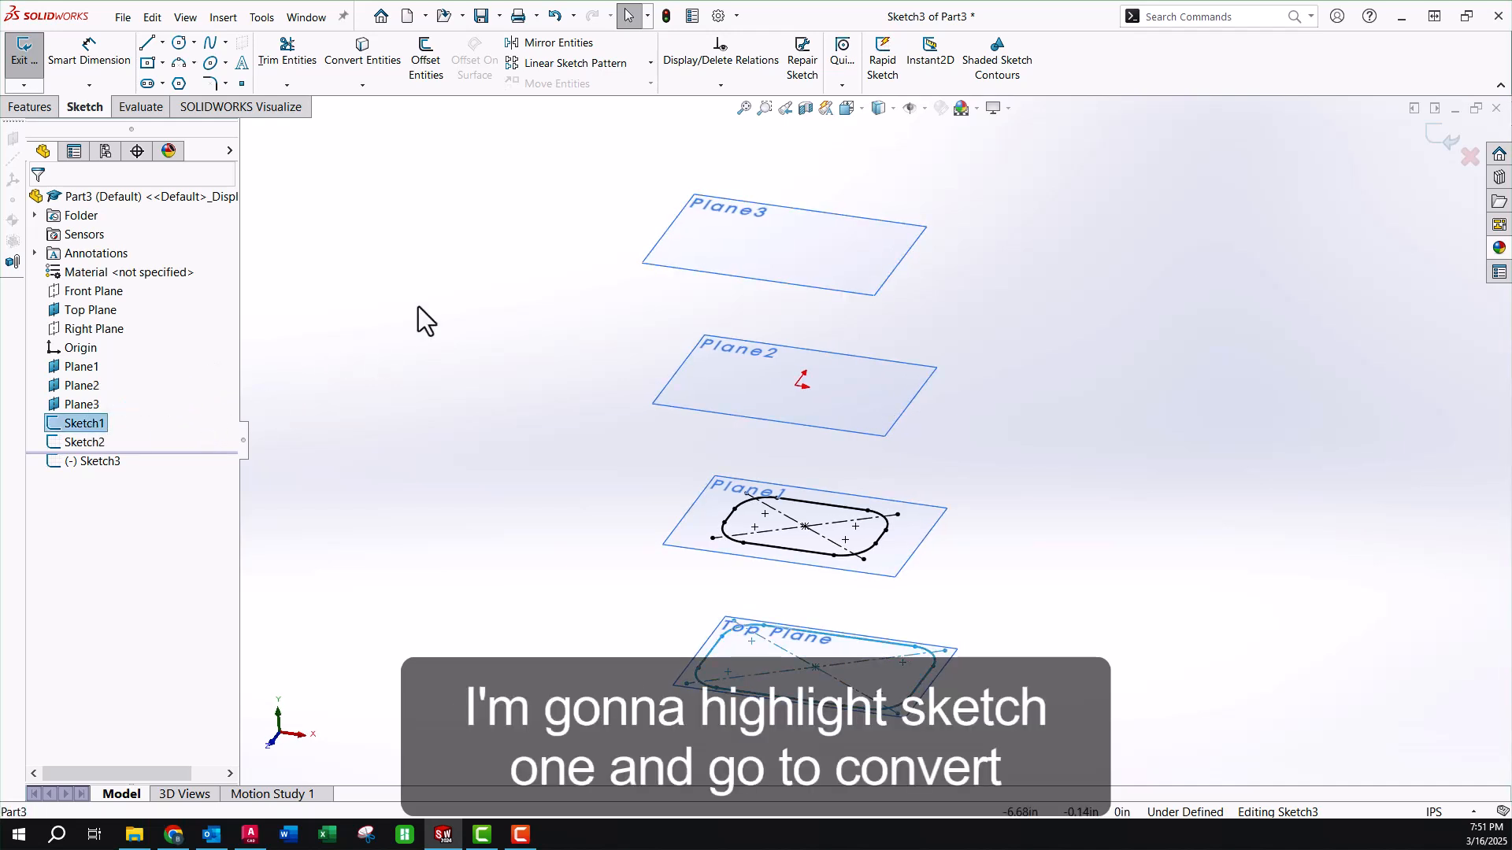
left_click(366, 50)
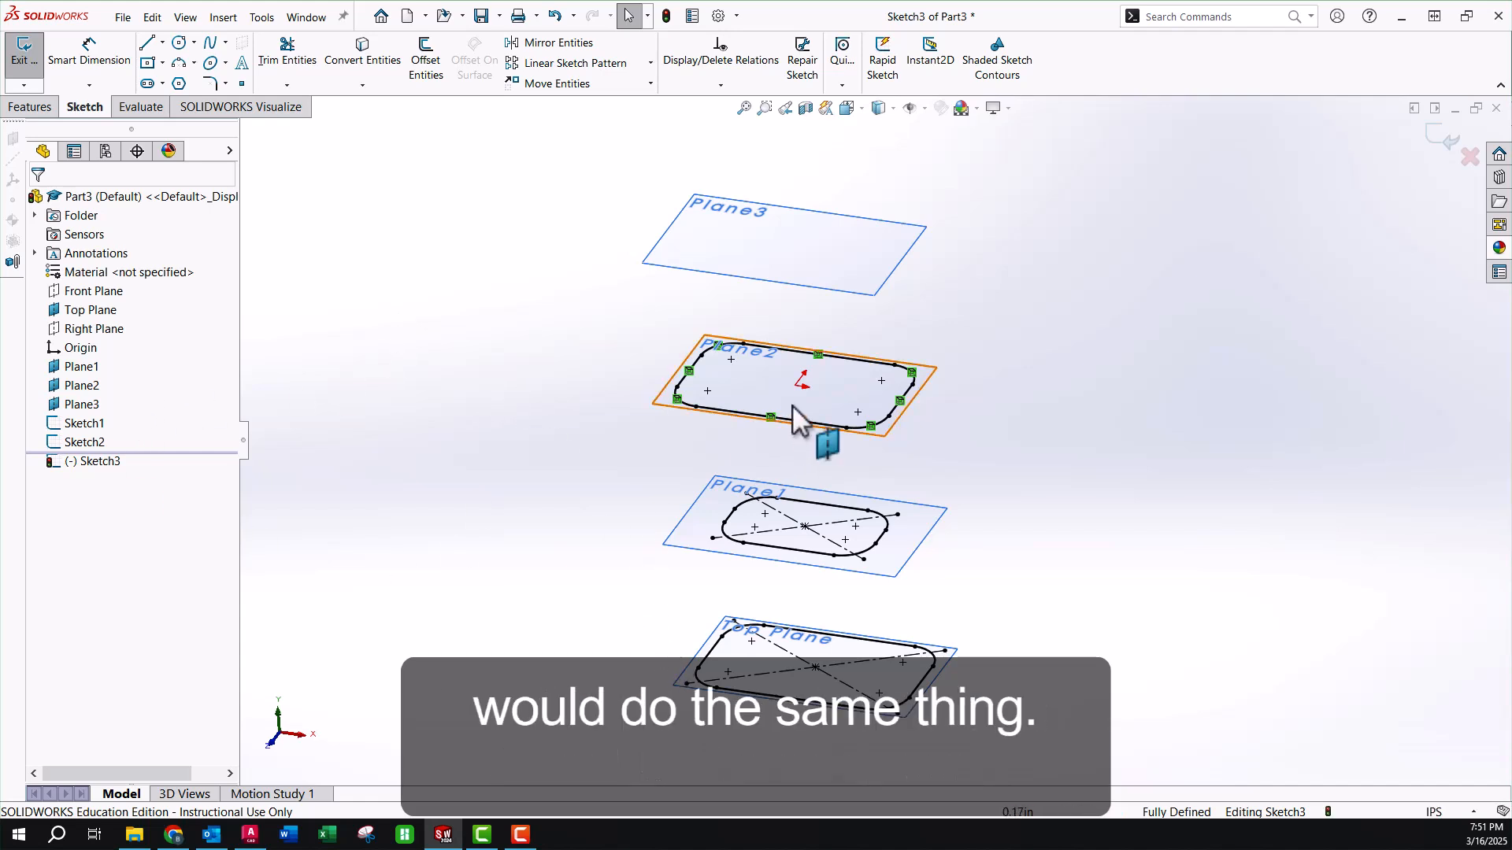
left_click(1434, 140)
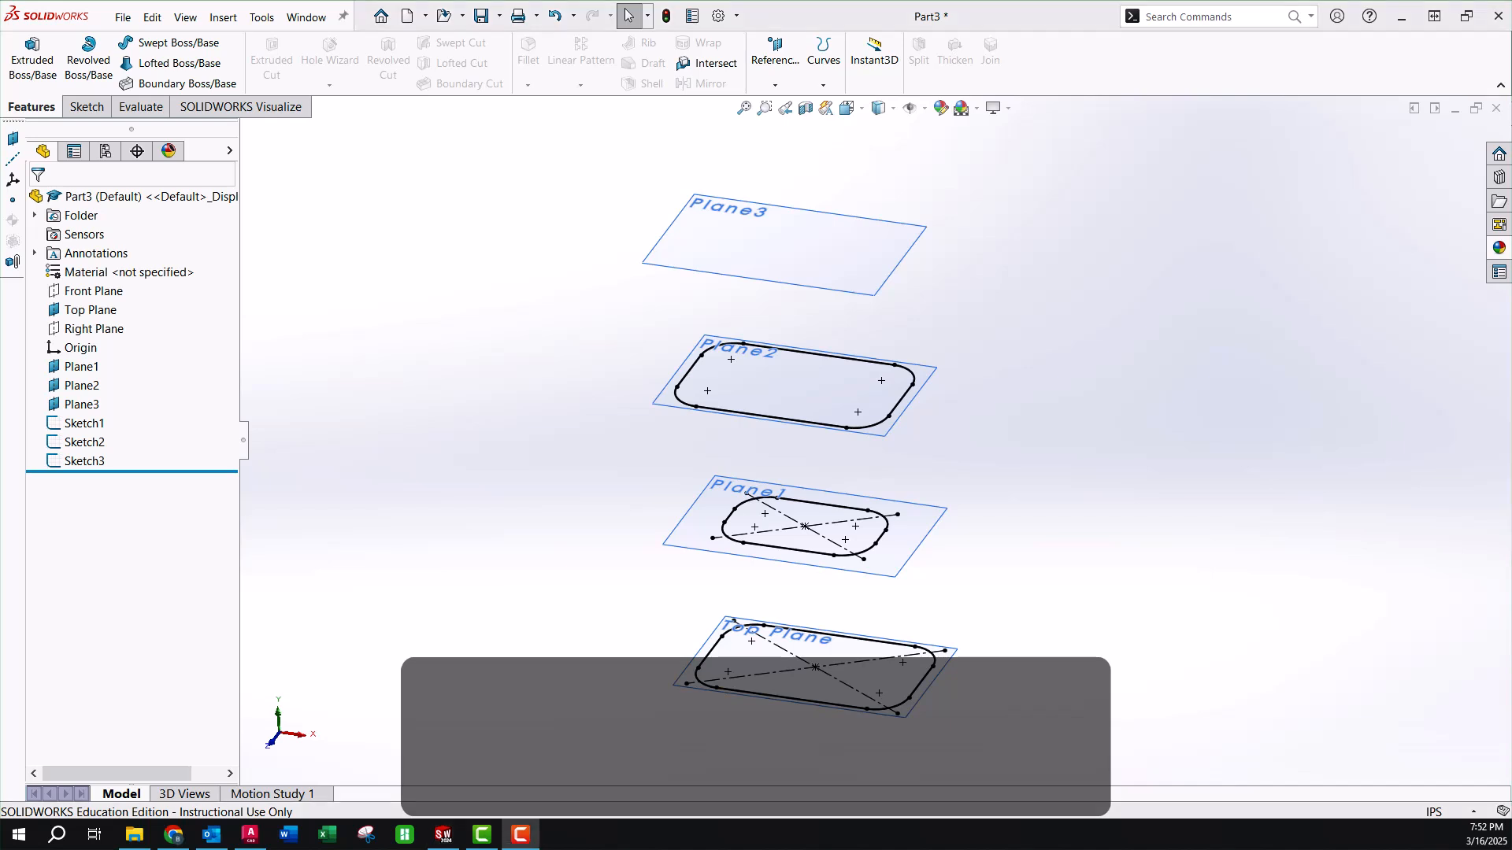
Start a sketch on Plane3 and draw a circle of about 0.71 in radius from the origin to the inner rectangle's upper edge.
left_click(786, 248)
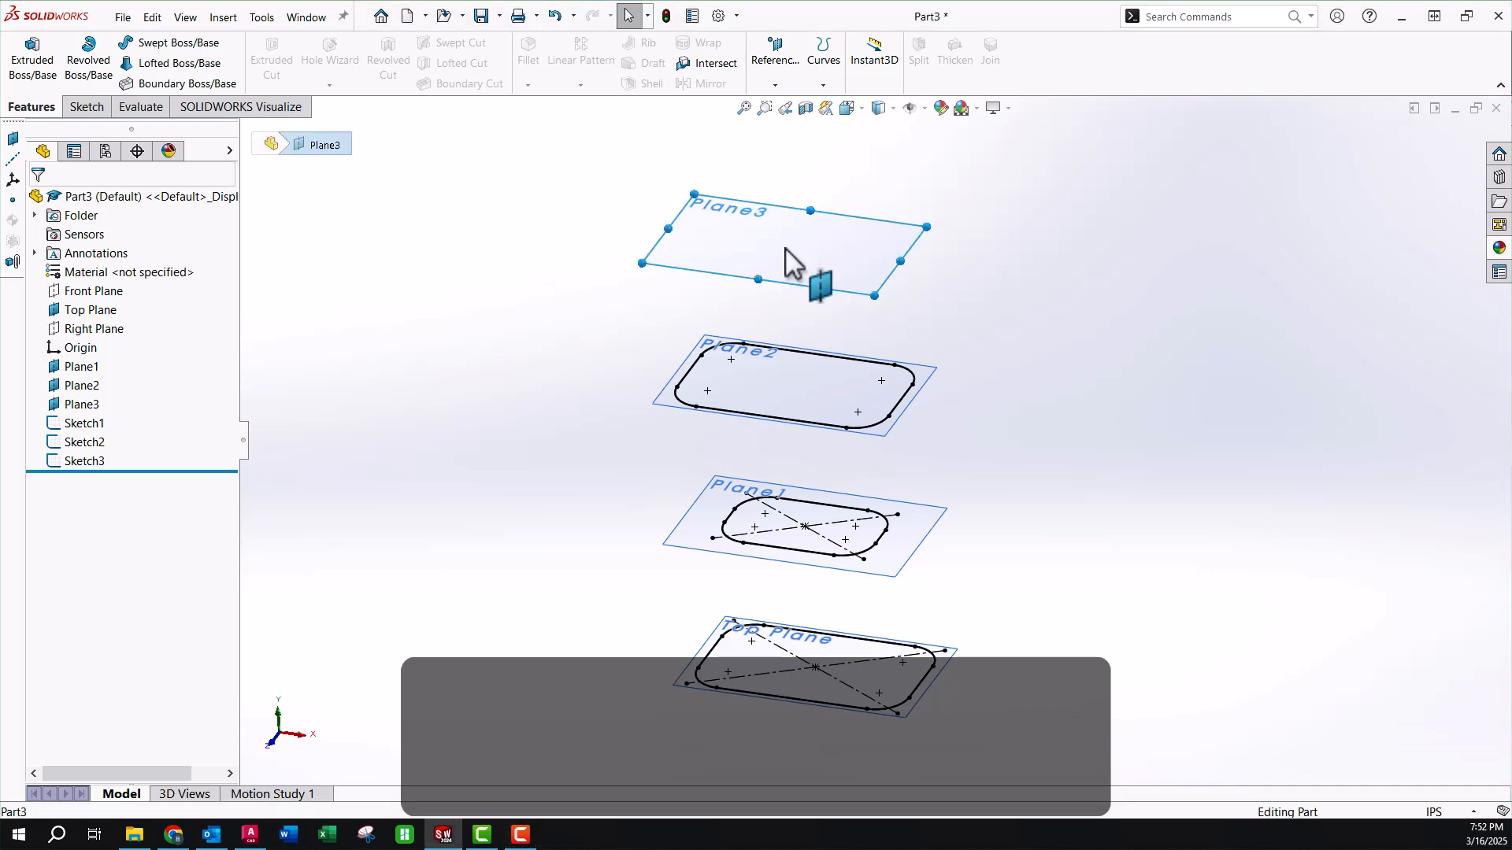
left_click(851, 203)
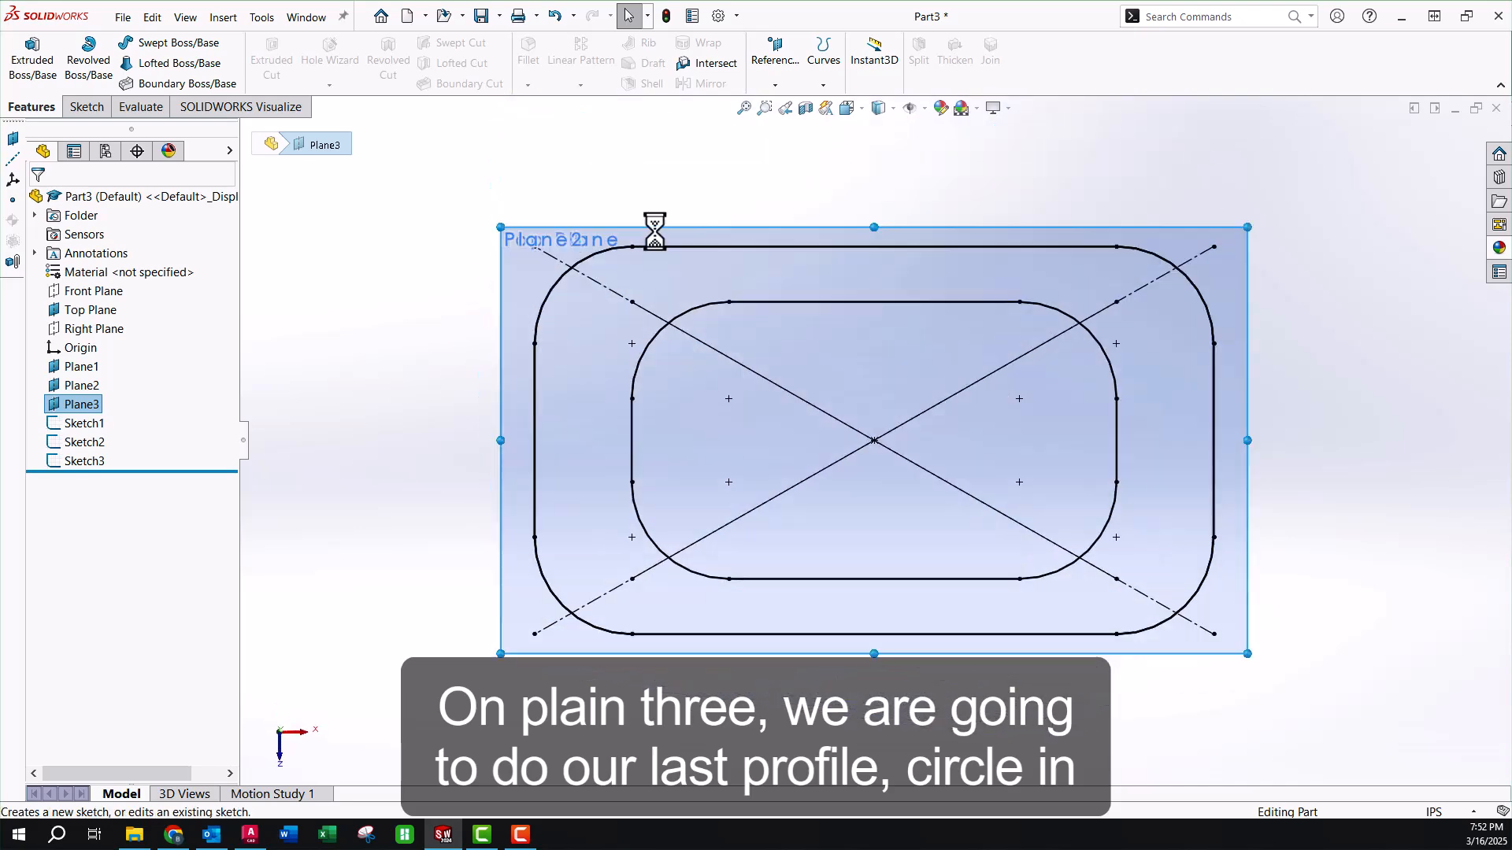
left_click(177, 43)
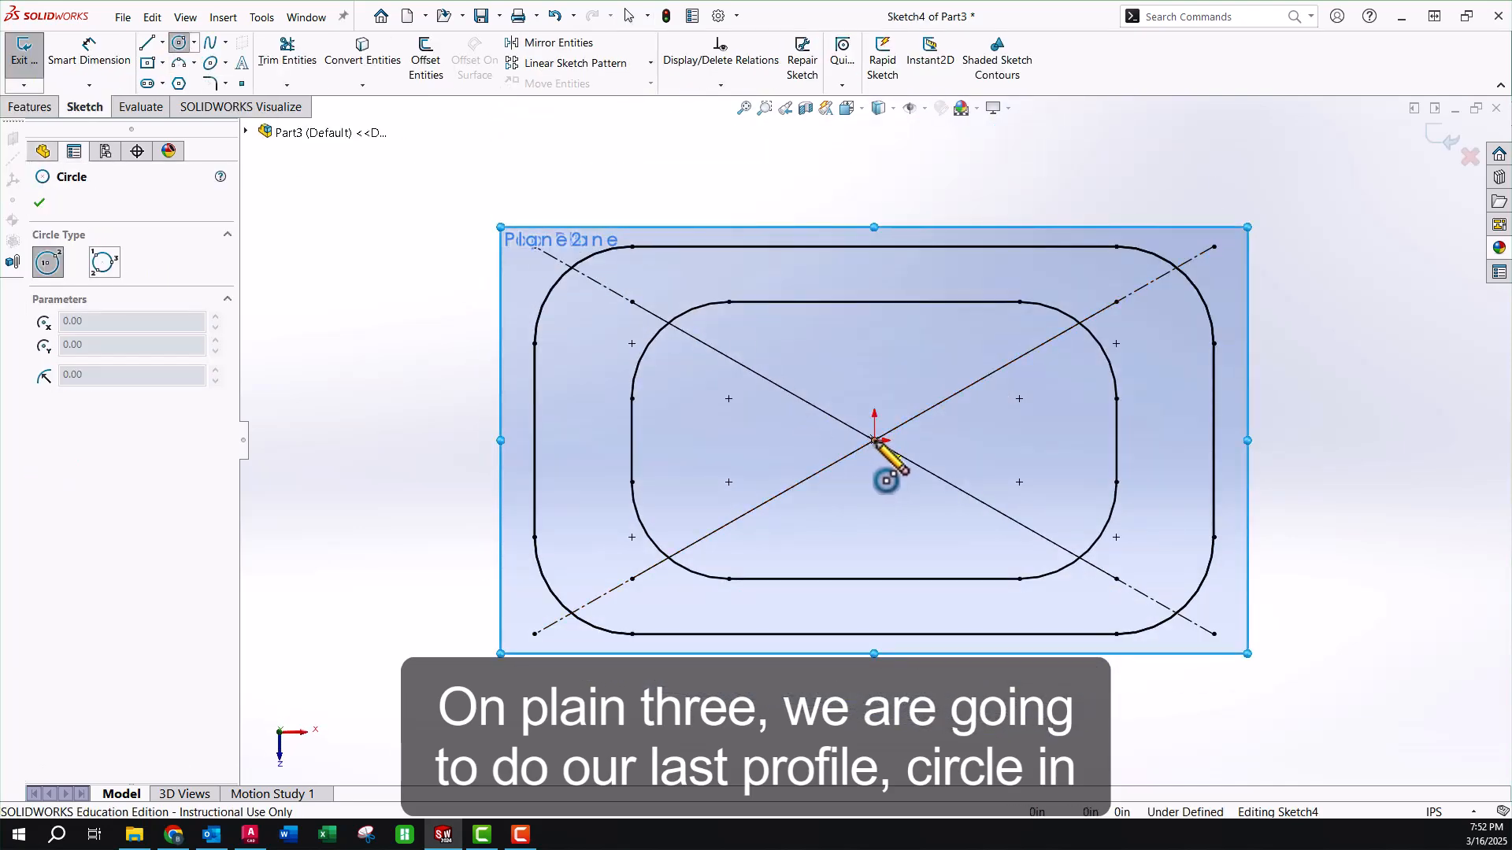
left_click(874, 440)
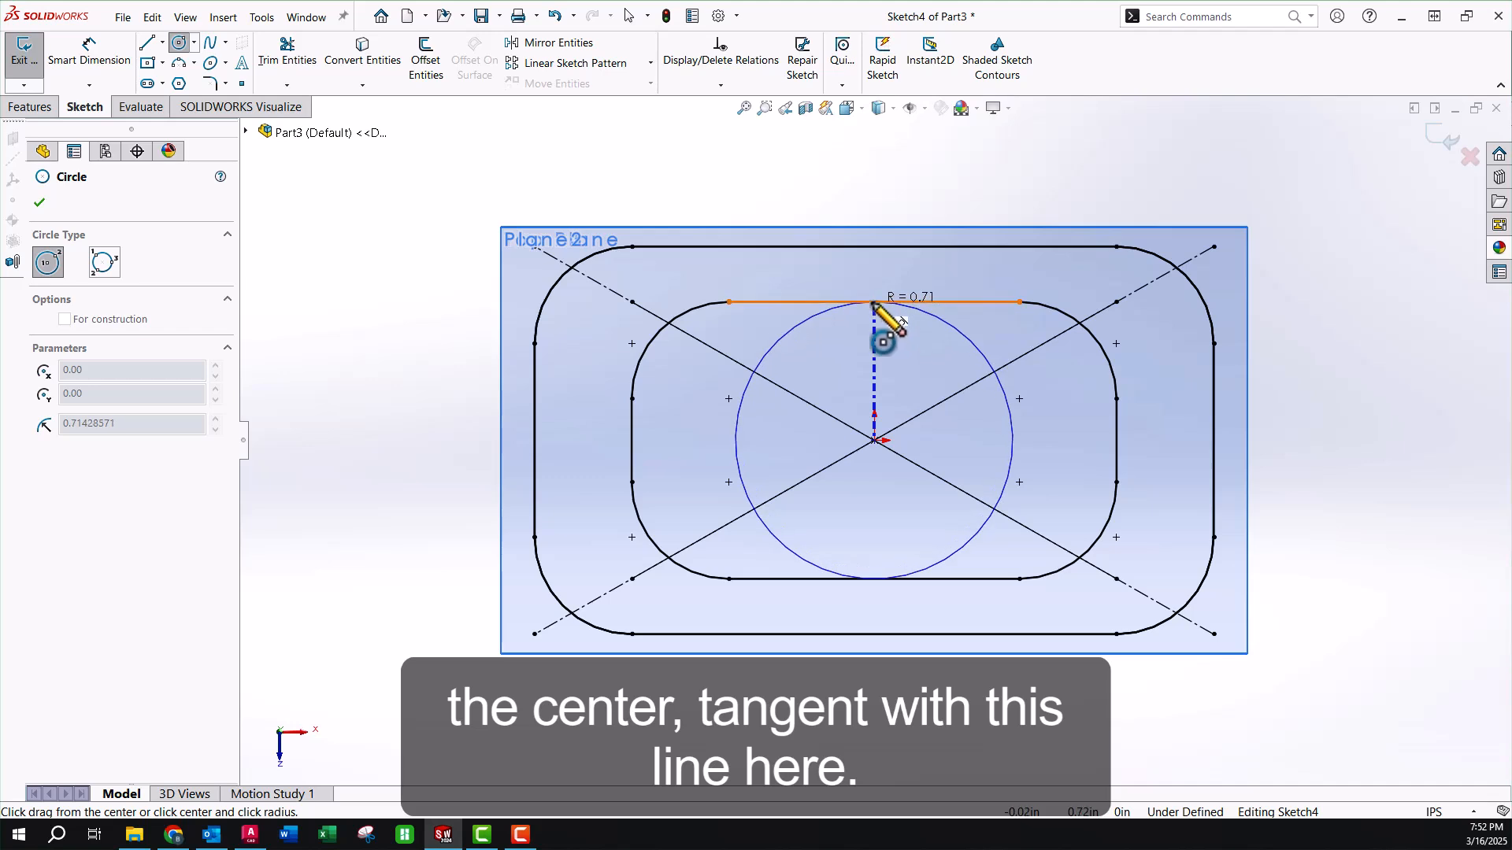
left_click(874, 302)
key("Escape")
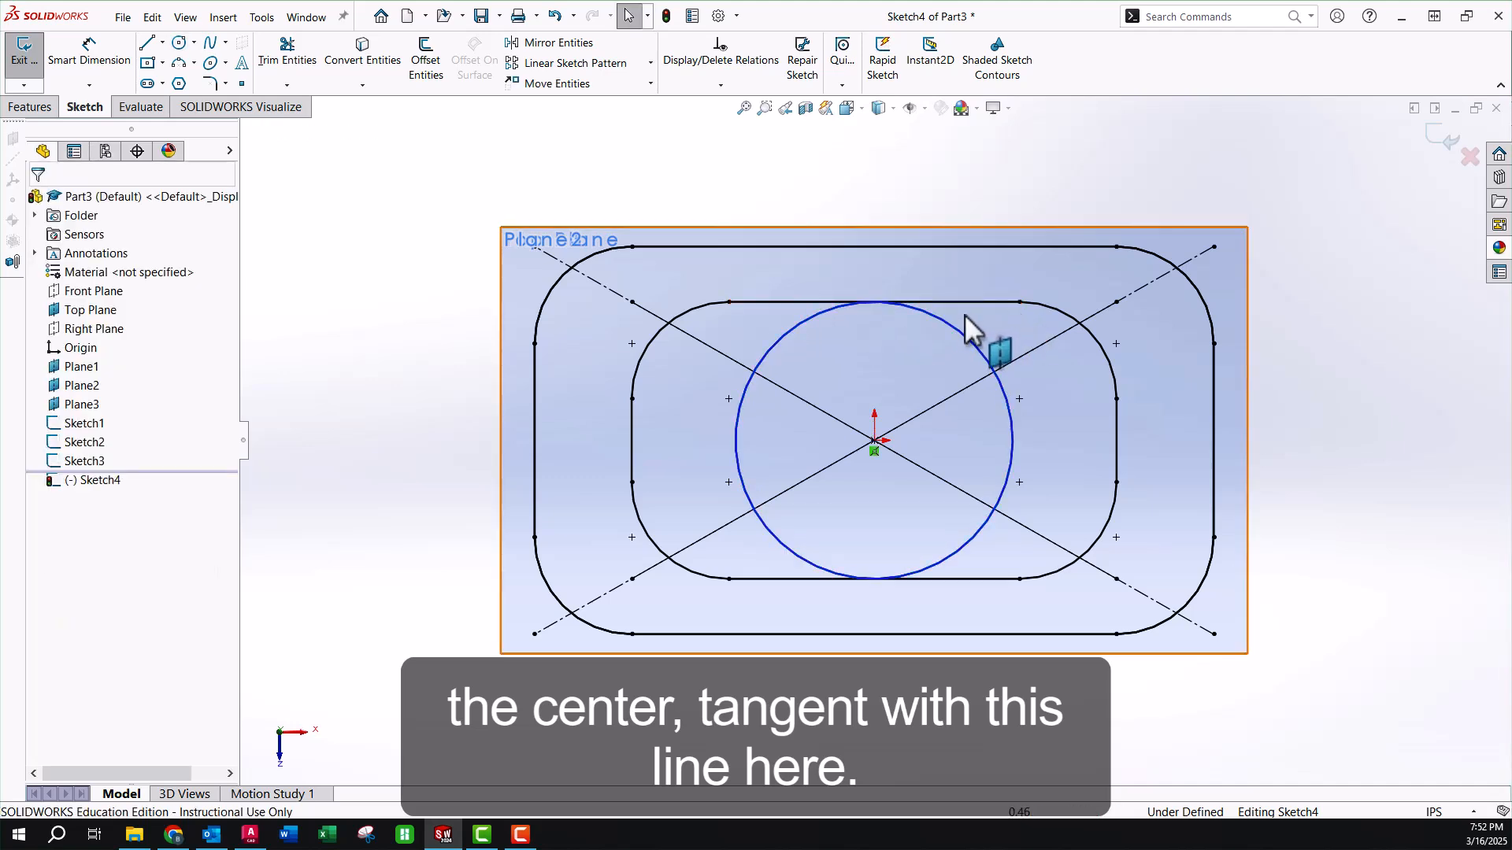
Make the circle tangent to the upper horizontal line of the Plane1 profile and close the sketch.
left_click(984, 355)
left_click(968, 302, "ctrl")
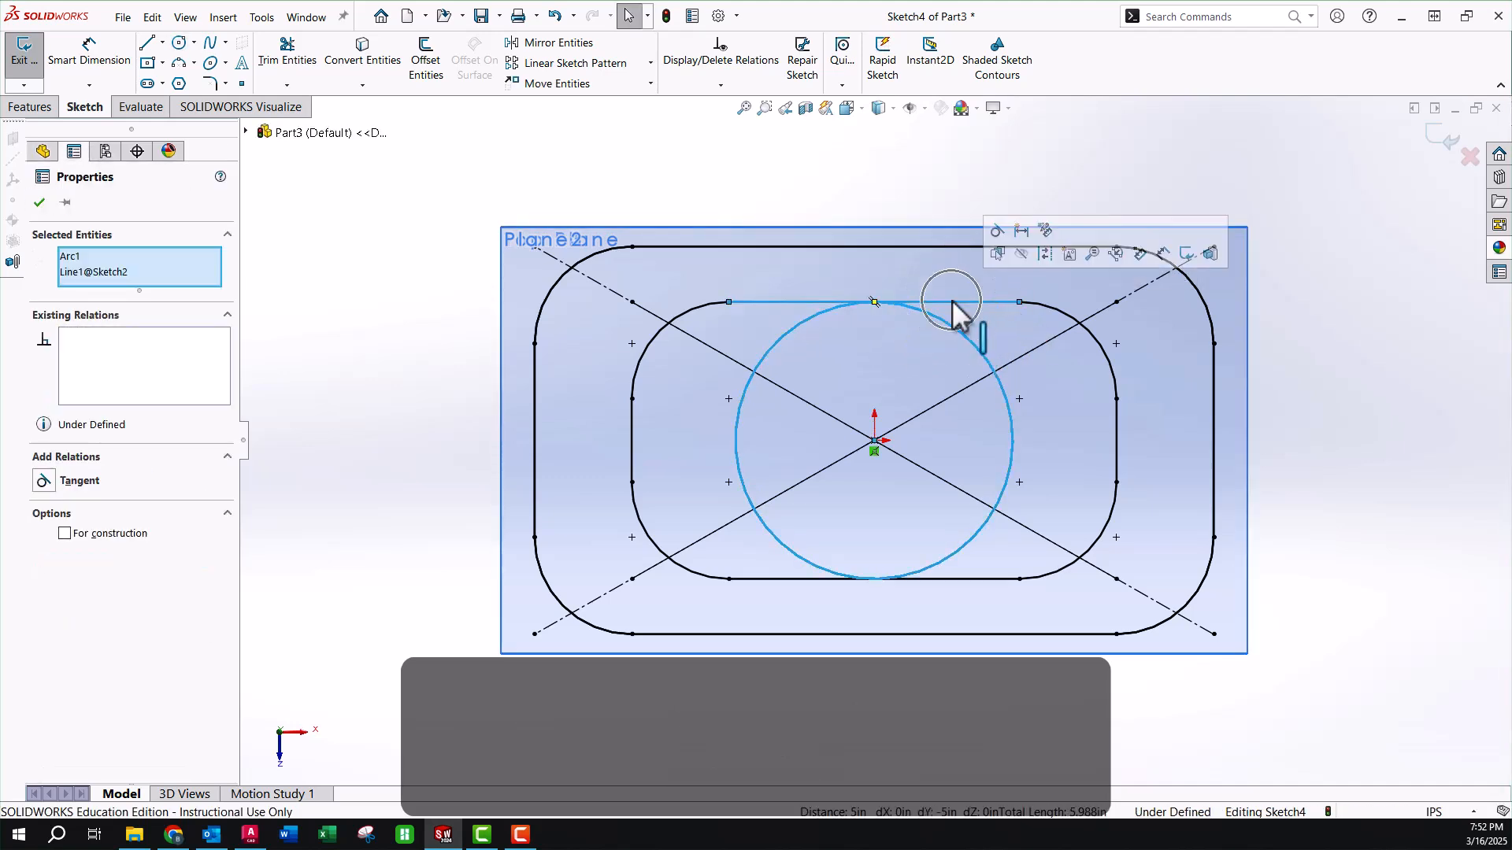
left_click(884, 170)
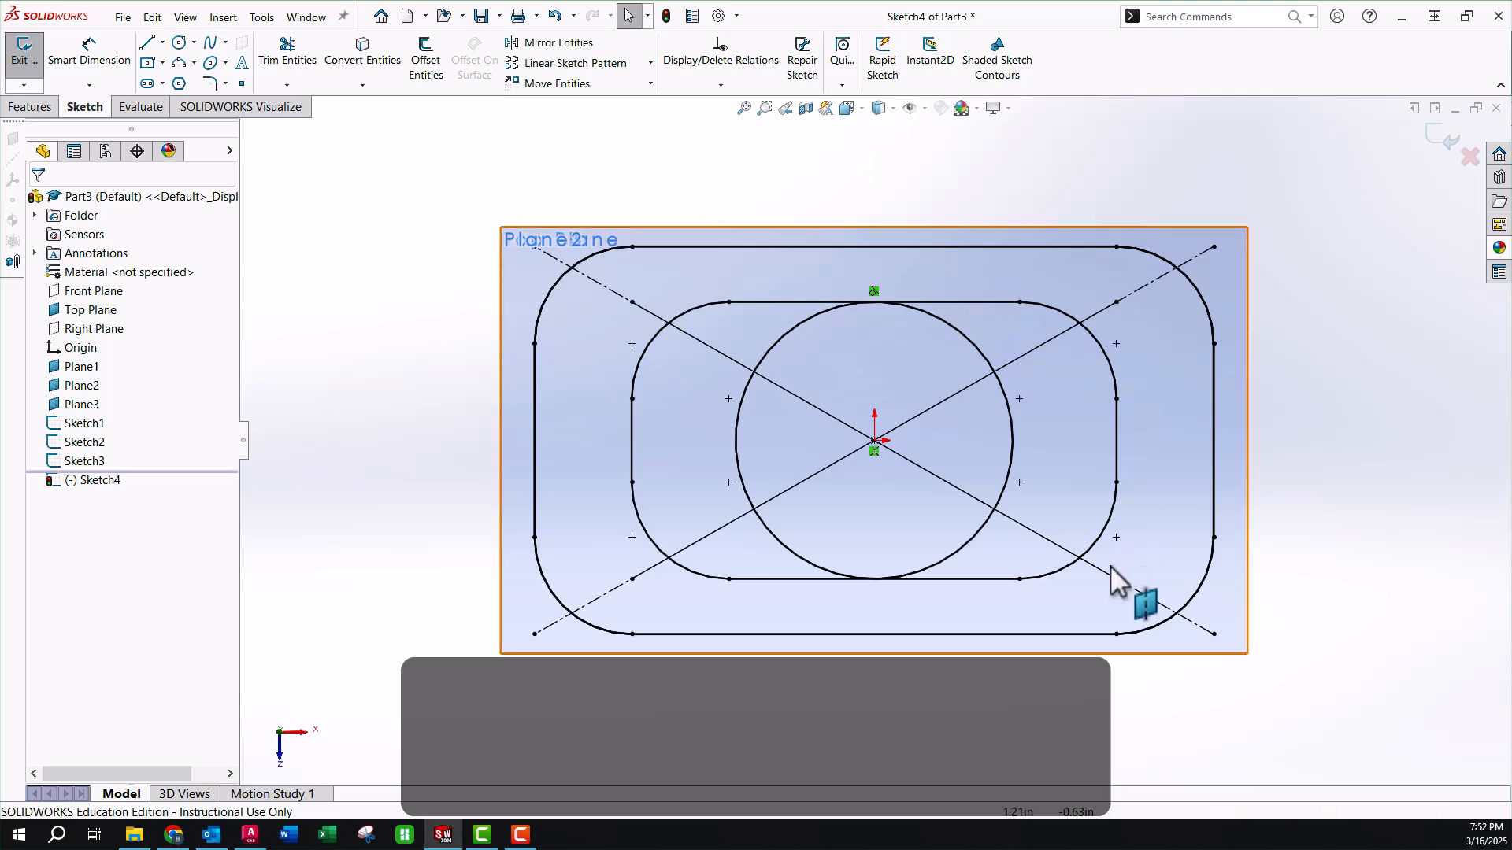
mouse_move(1113, 577)
middle_mouse_down()
mouse_move(1204, 422)
mouse_move(1410, 161)
middle_mouse_up()
left_click(1446, 140)
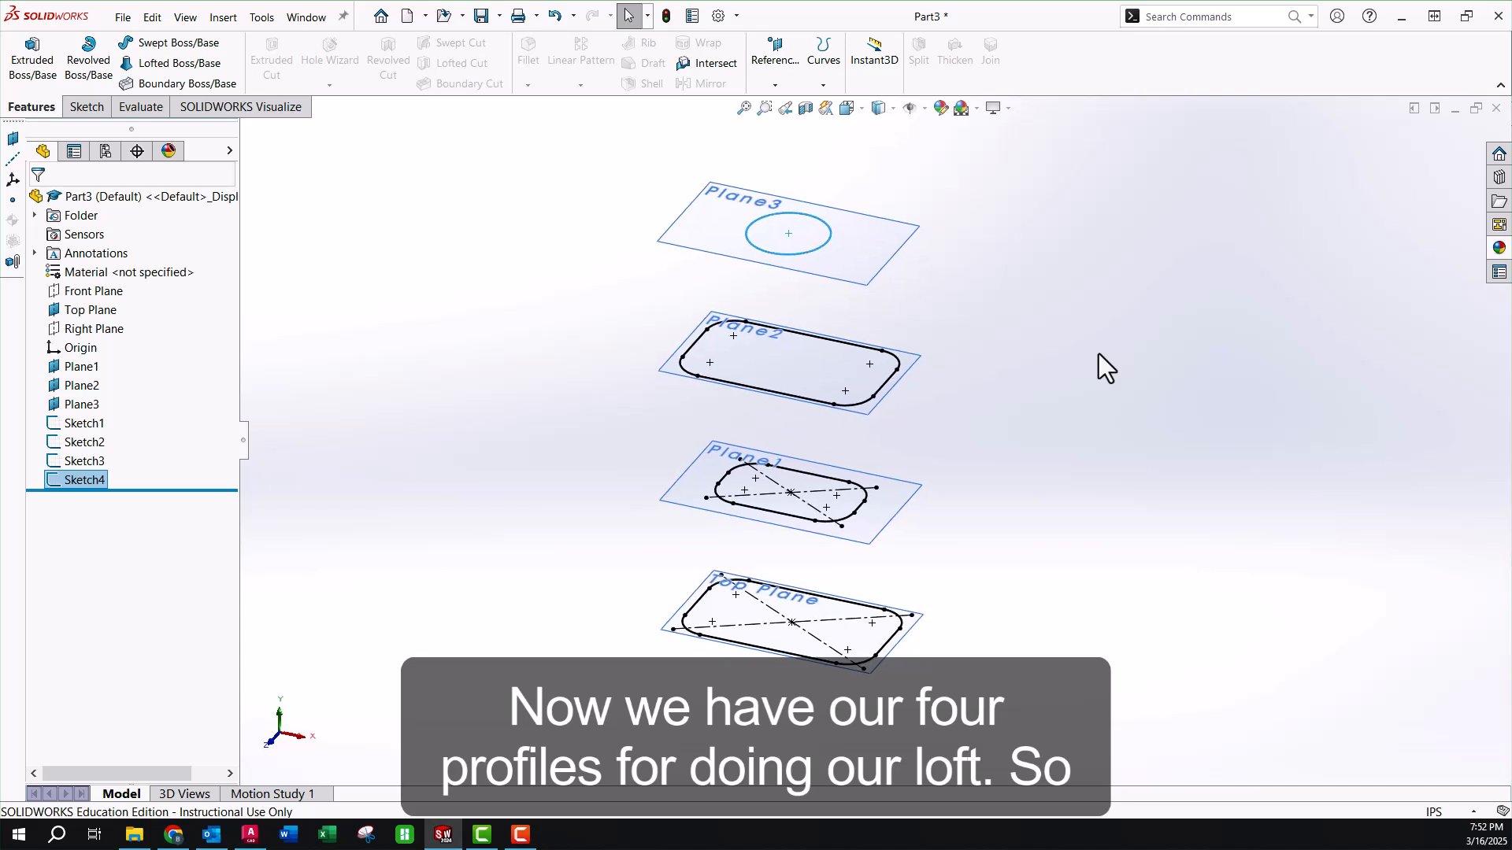
left_click(1099, 353)
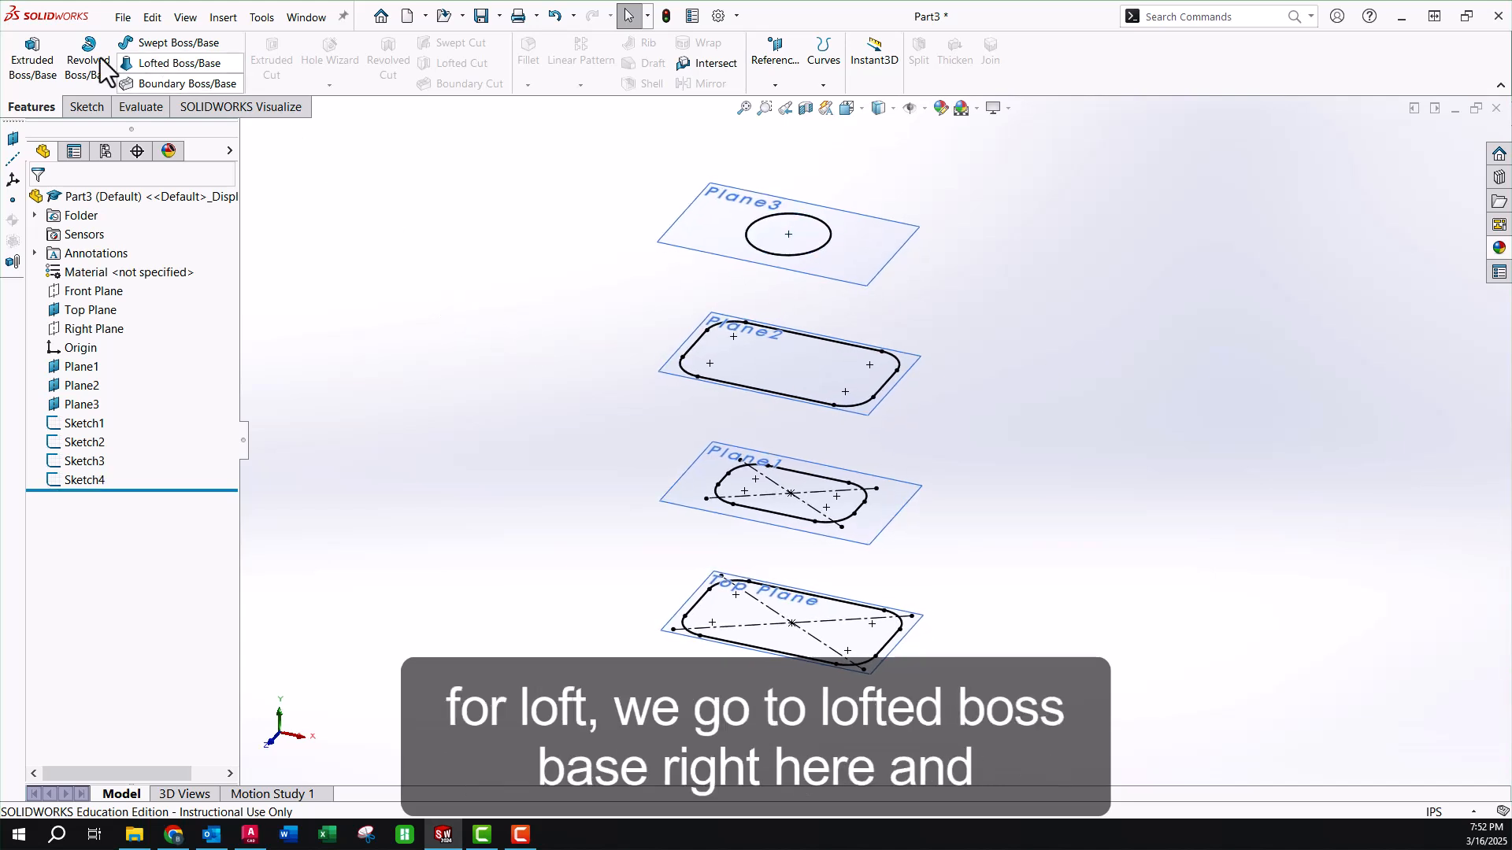
Start a Lofted Boss/Base through the four profiles from the Top Plane up to the circle, picking matching points on each.
left_click(158, 63)
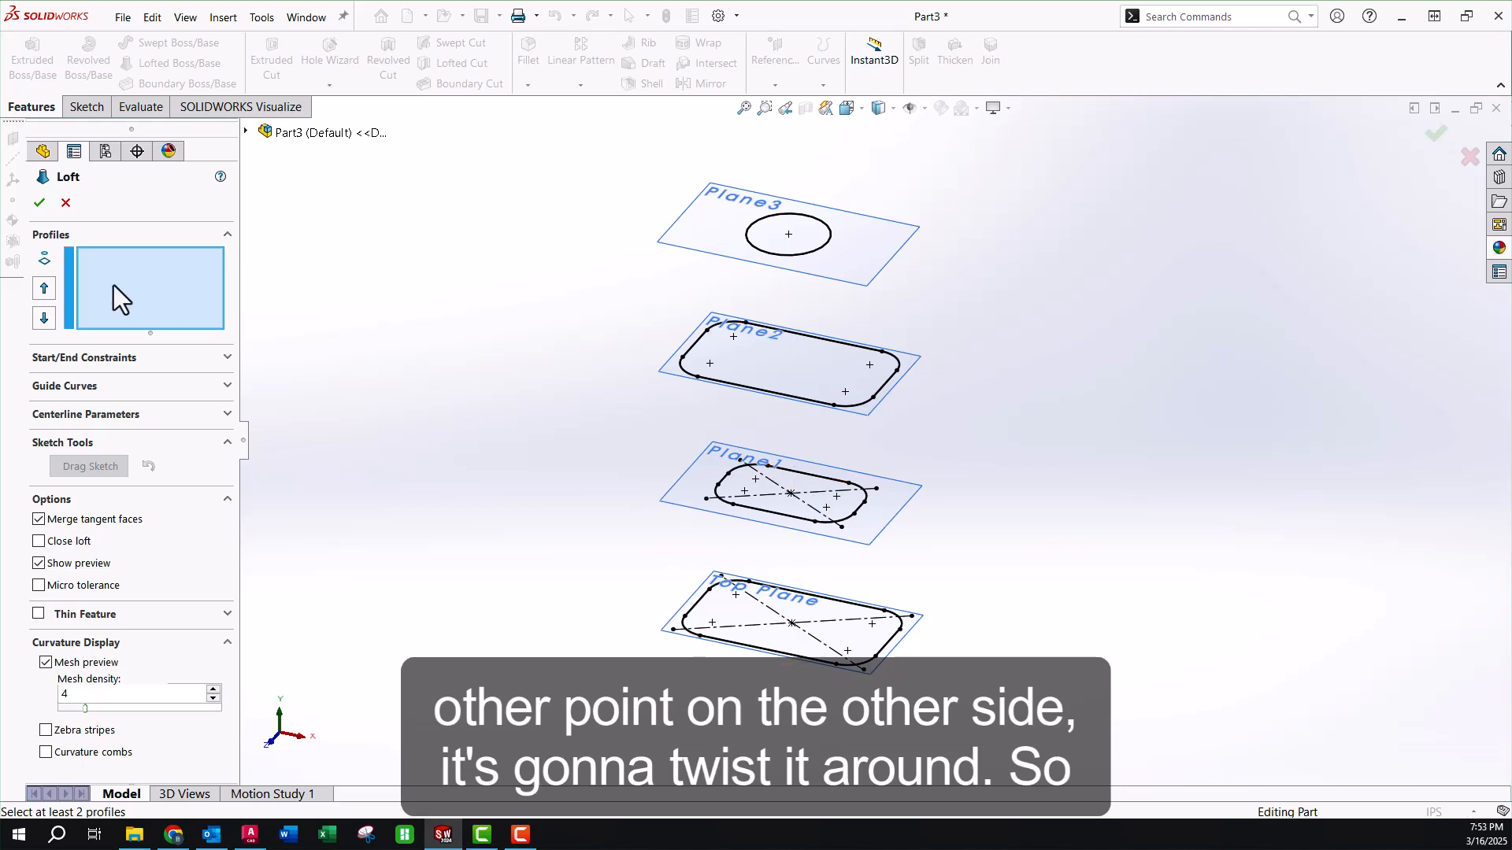
left_click(777, 634)
left_click(777, 518)
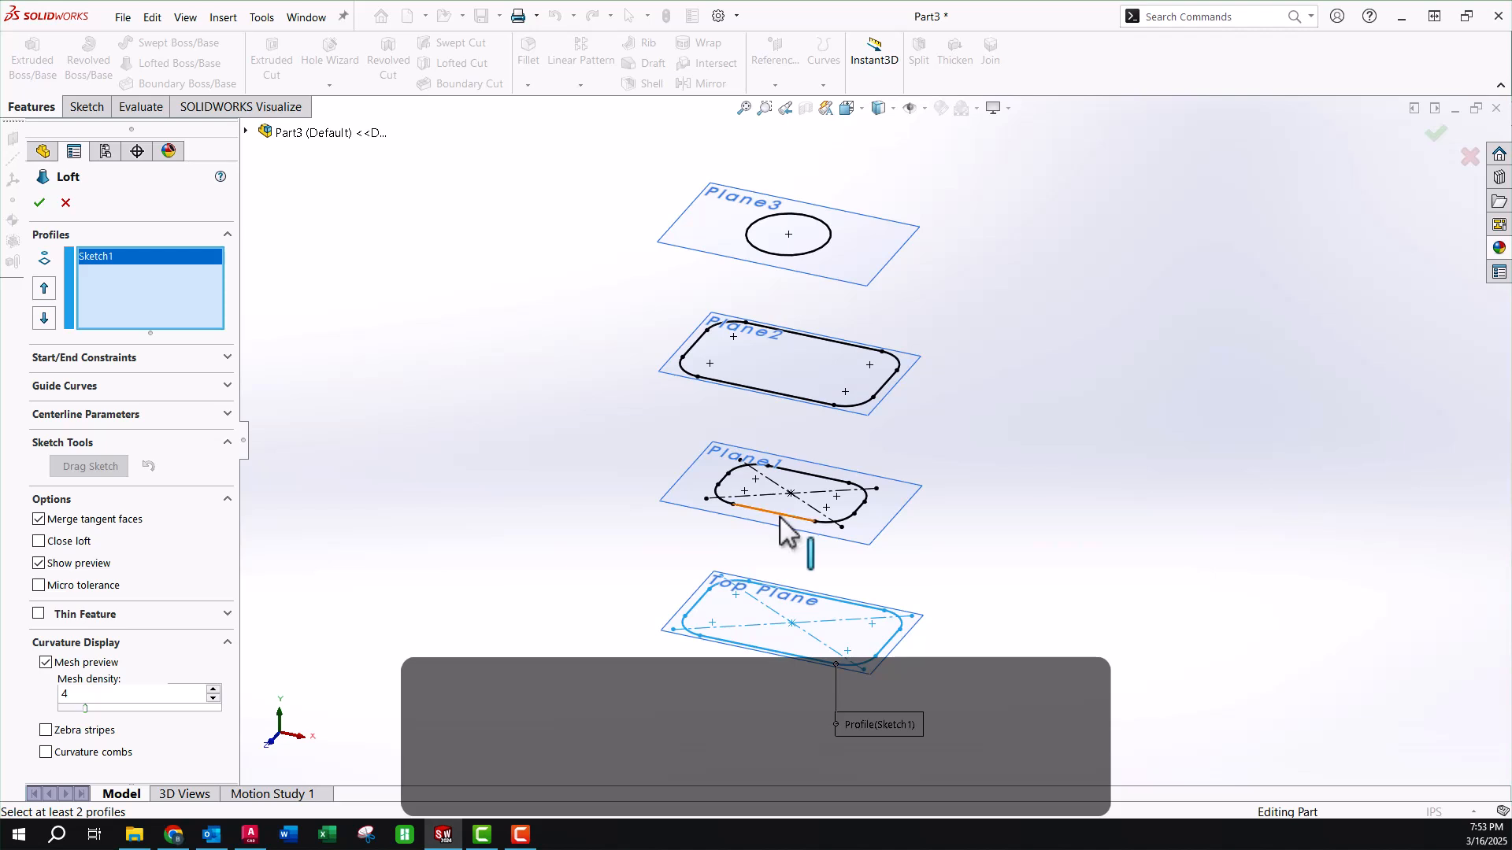
left_click(789, 396)
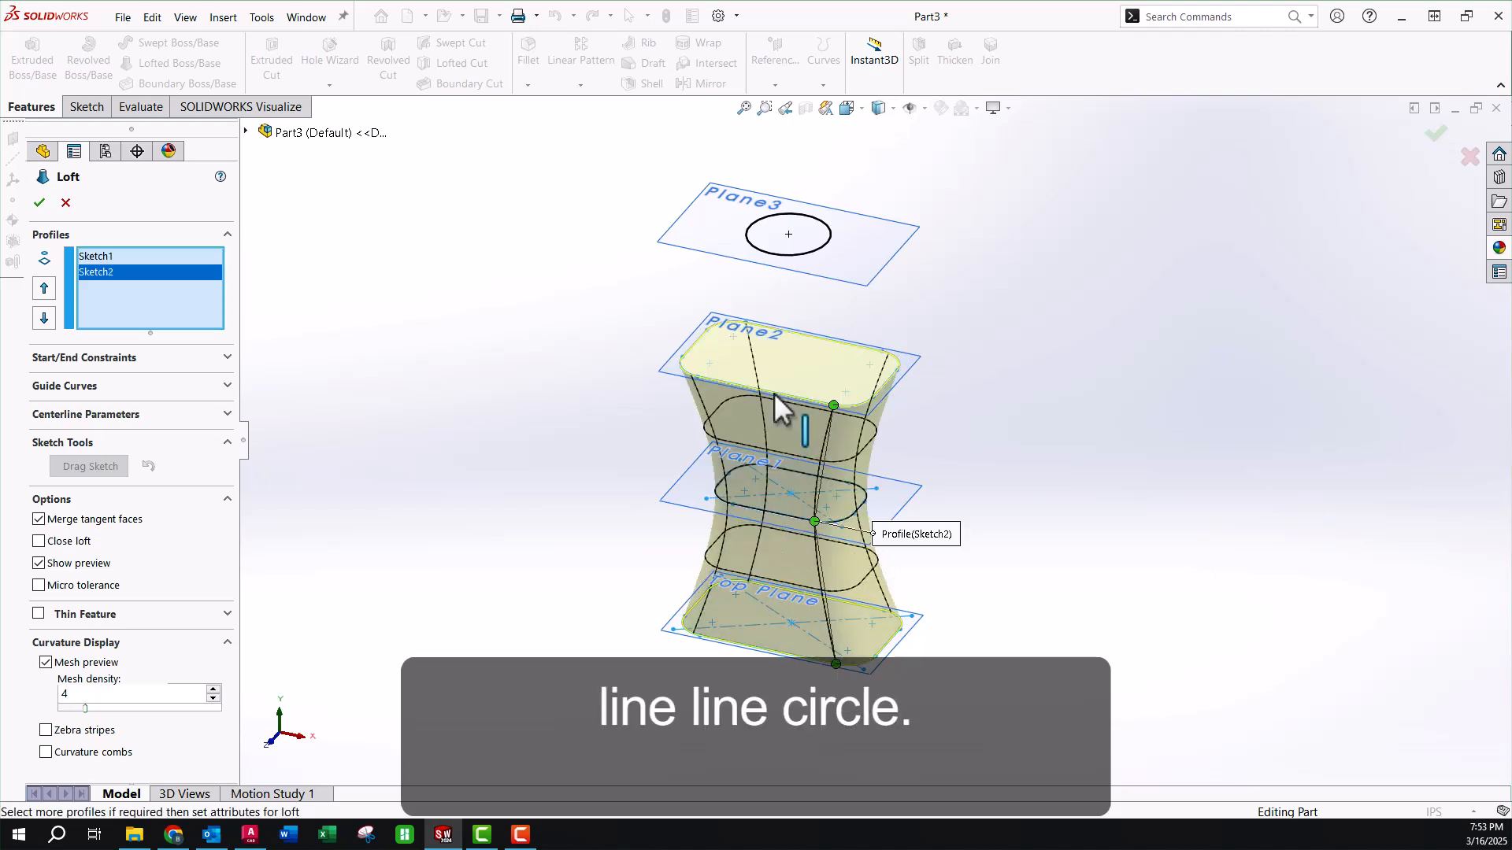
left_click(777, 254)
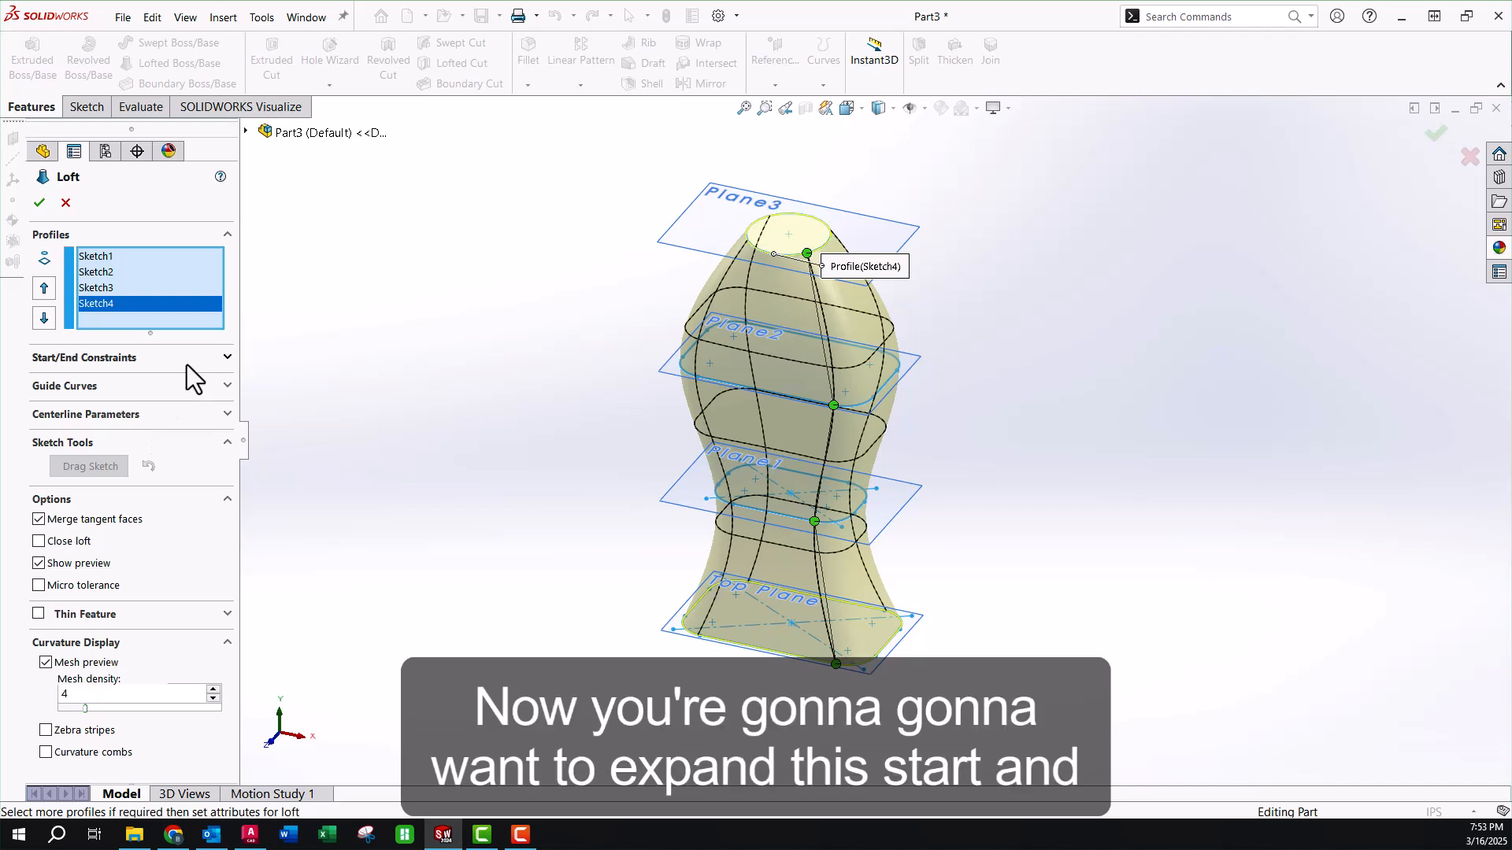
Set both the start and end constraints of the loft to Normal To Profile.
left_click(226, 358)
left_click(164, 405)
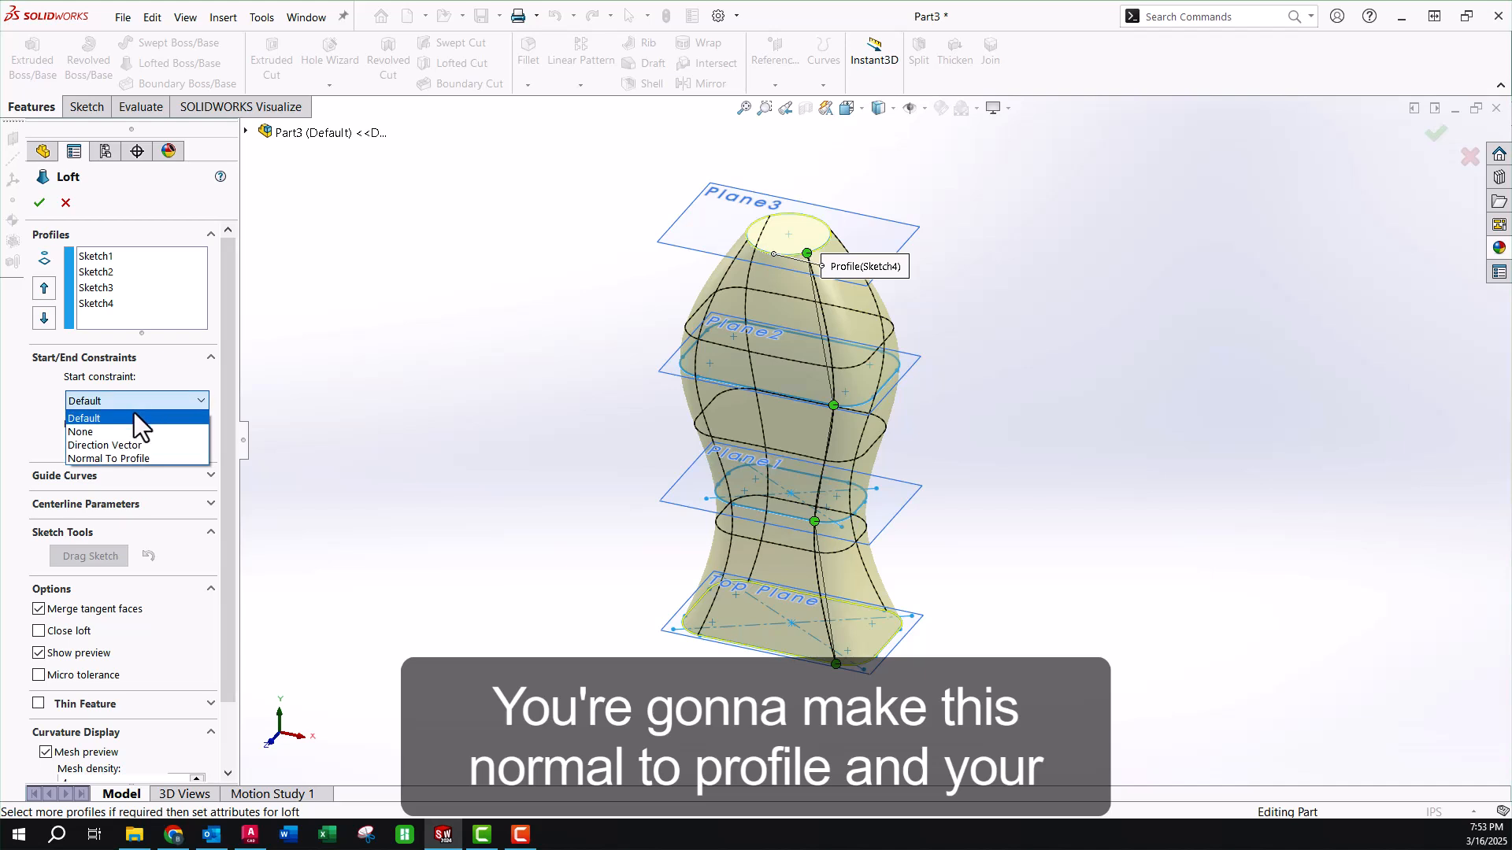
left_click(119, 459)
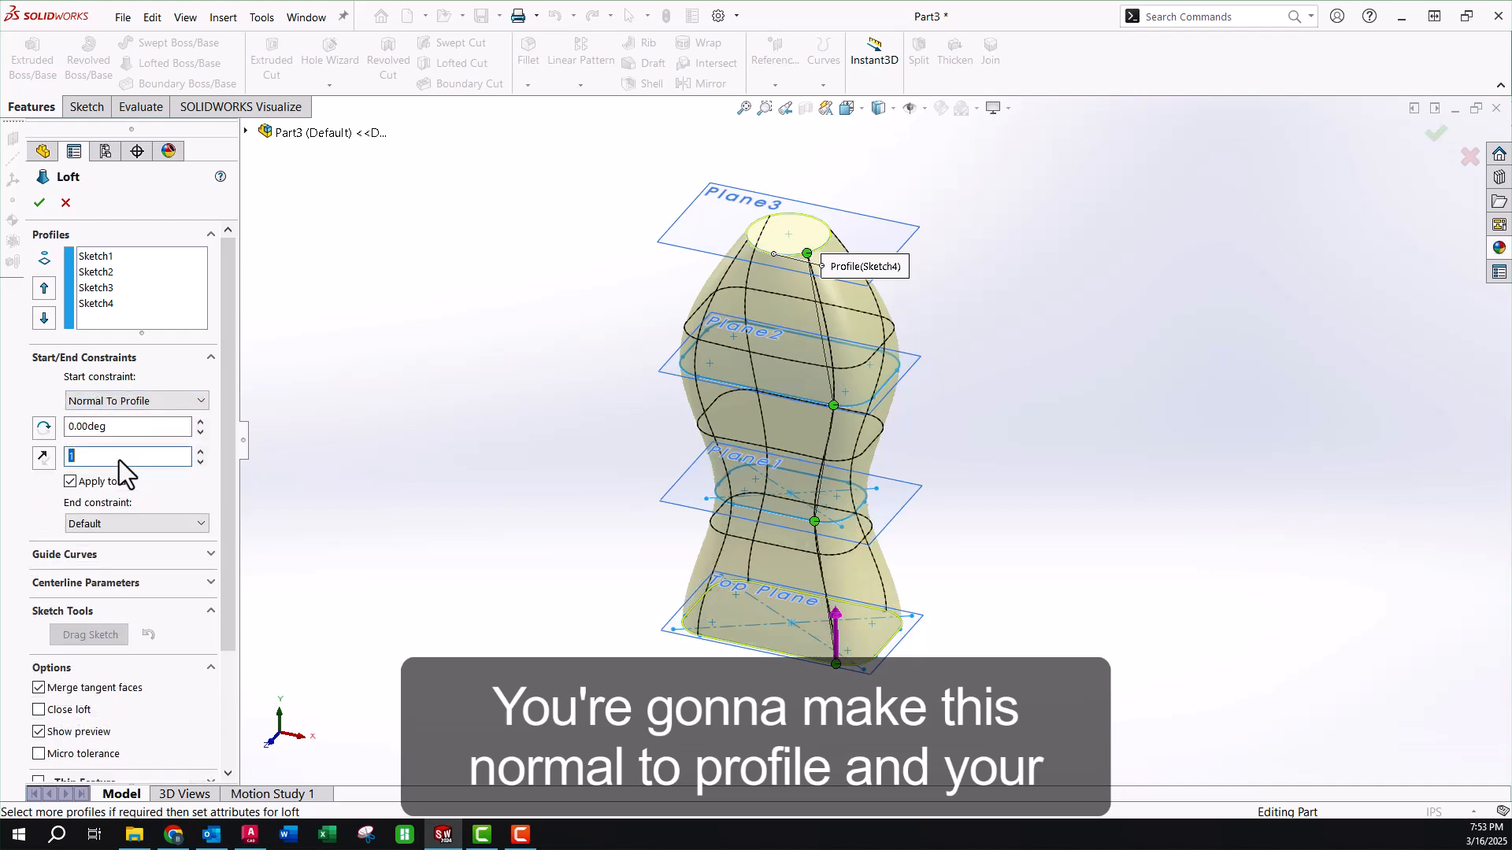
scroll(225, 450, "down", 3)
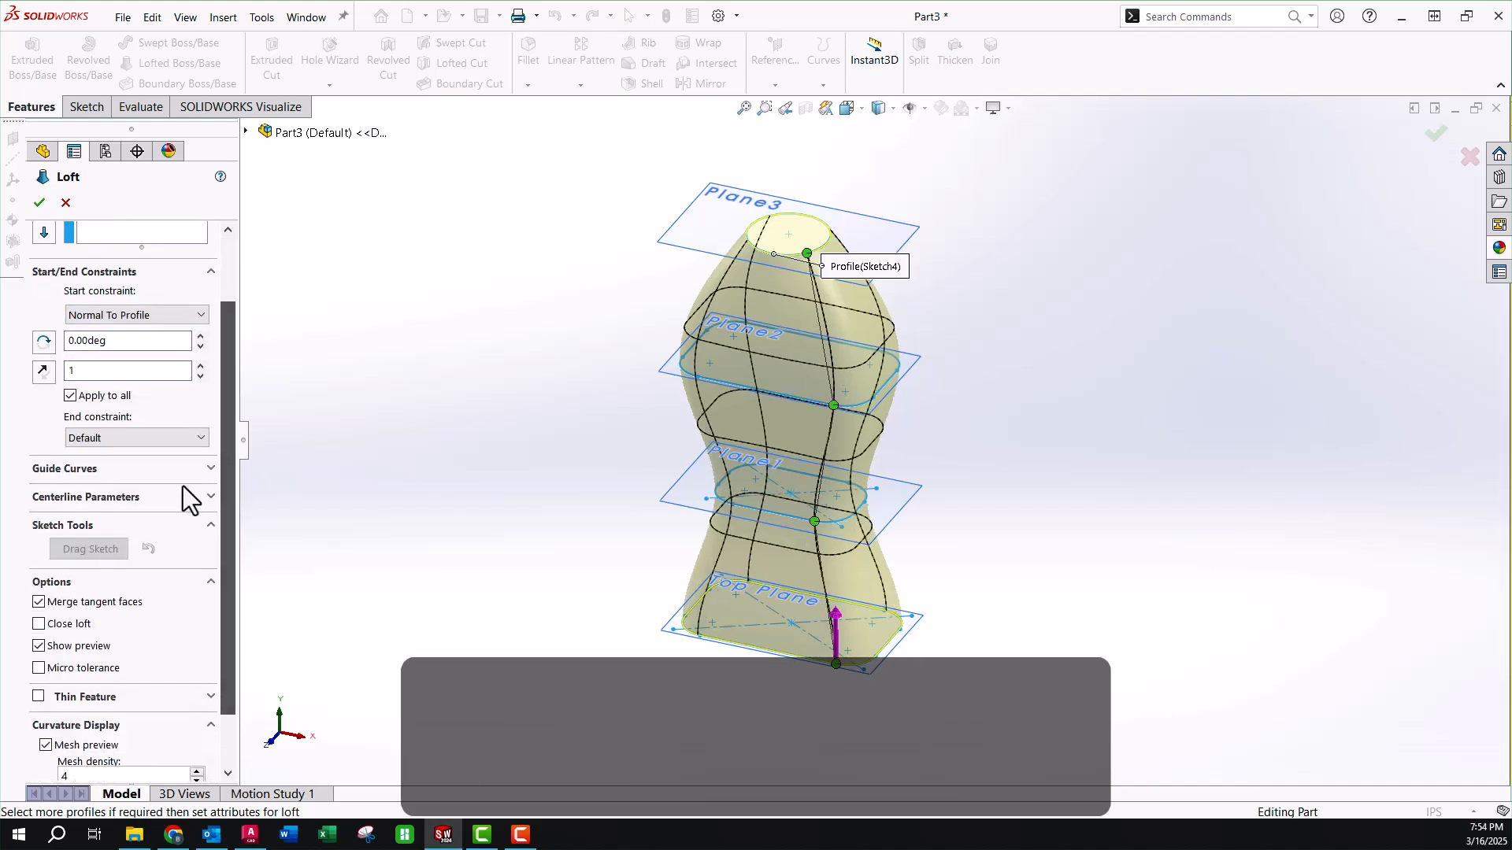
left_click(129, 437)
left_click(117, 494)
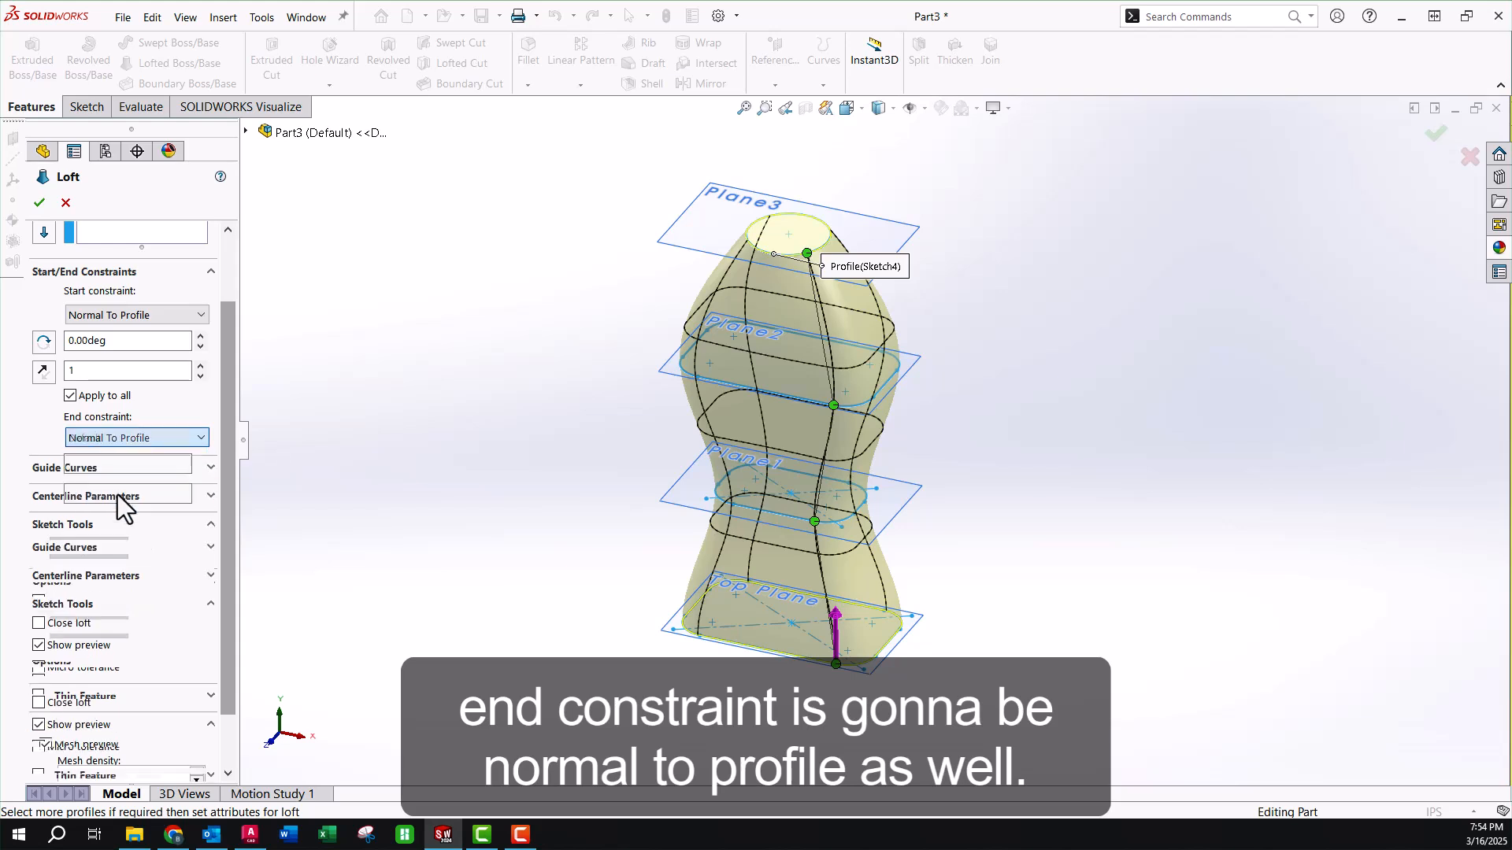
Switch the loft's mesh preview off and back on in the curvature display options.
left_click_drag(229, 500, 214, 613)
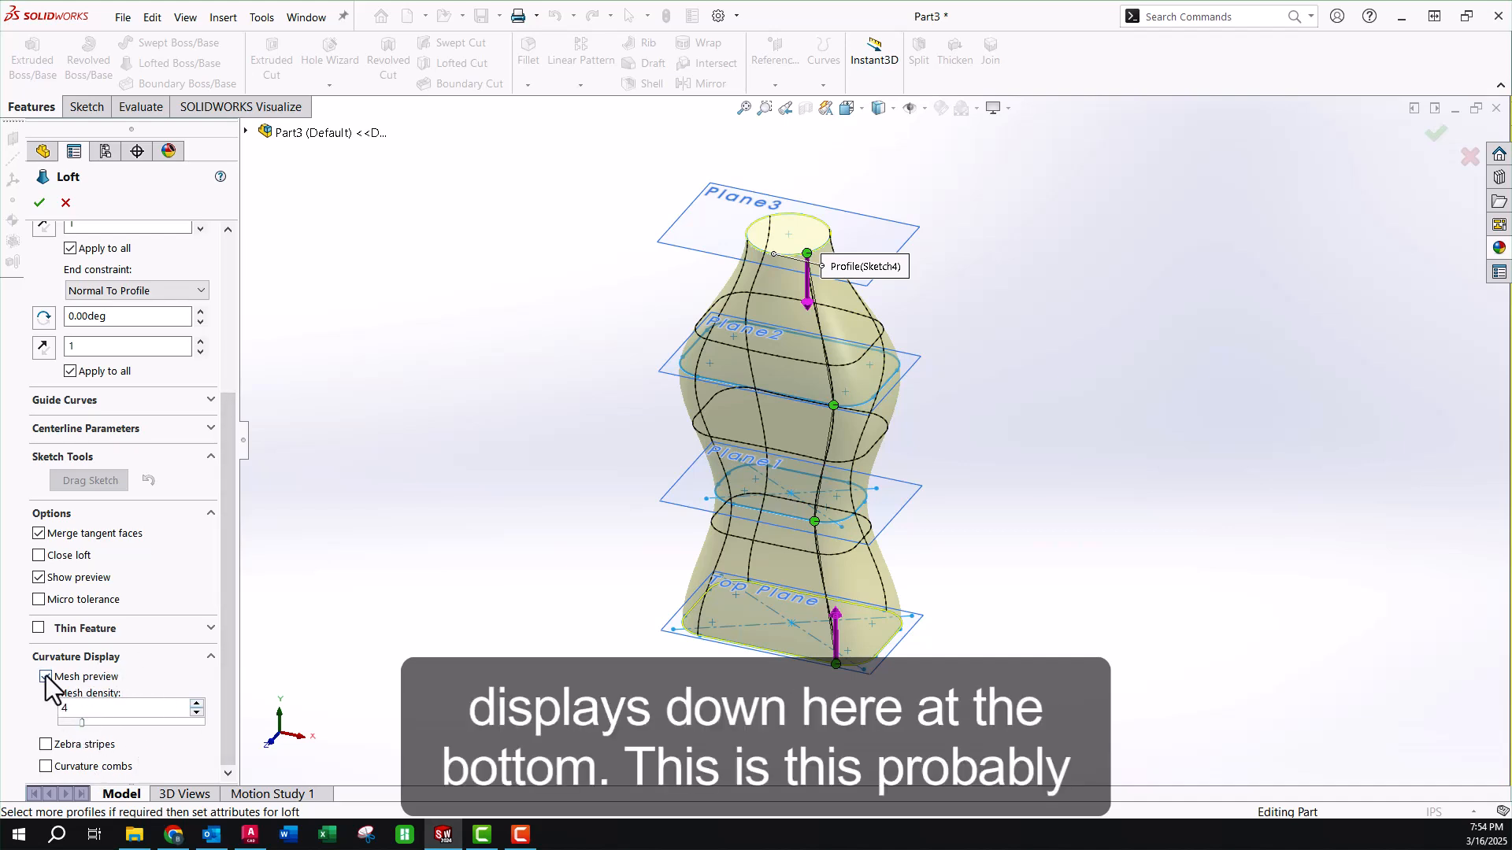
left_click(207, 658)
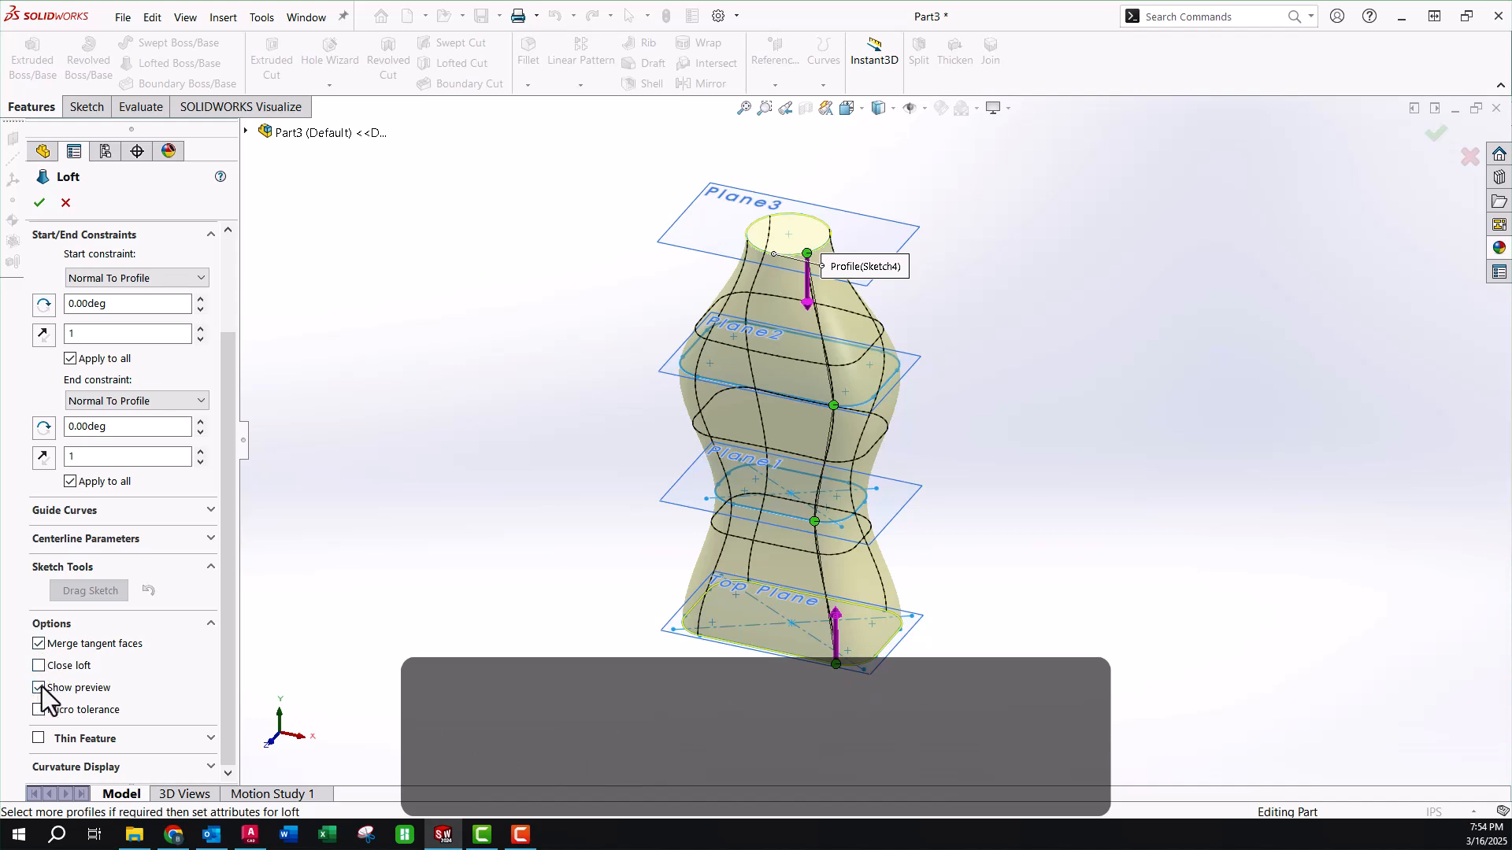
left_click(211, 765)
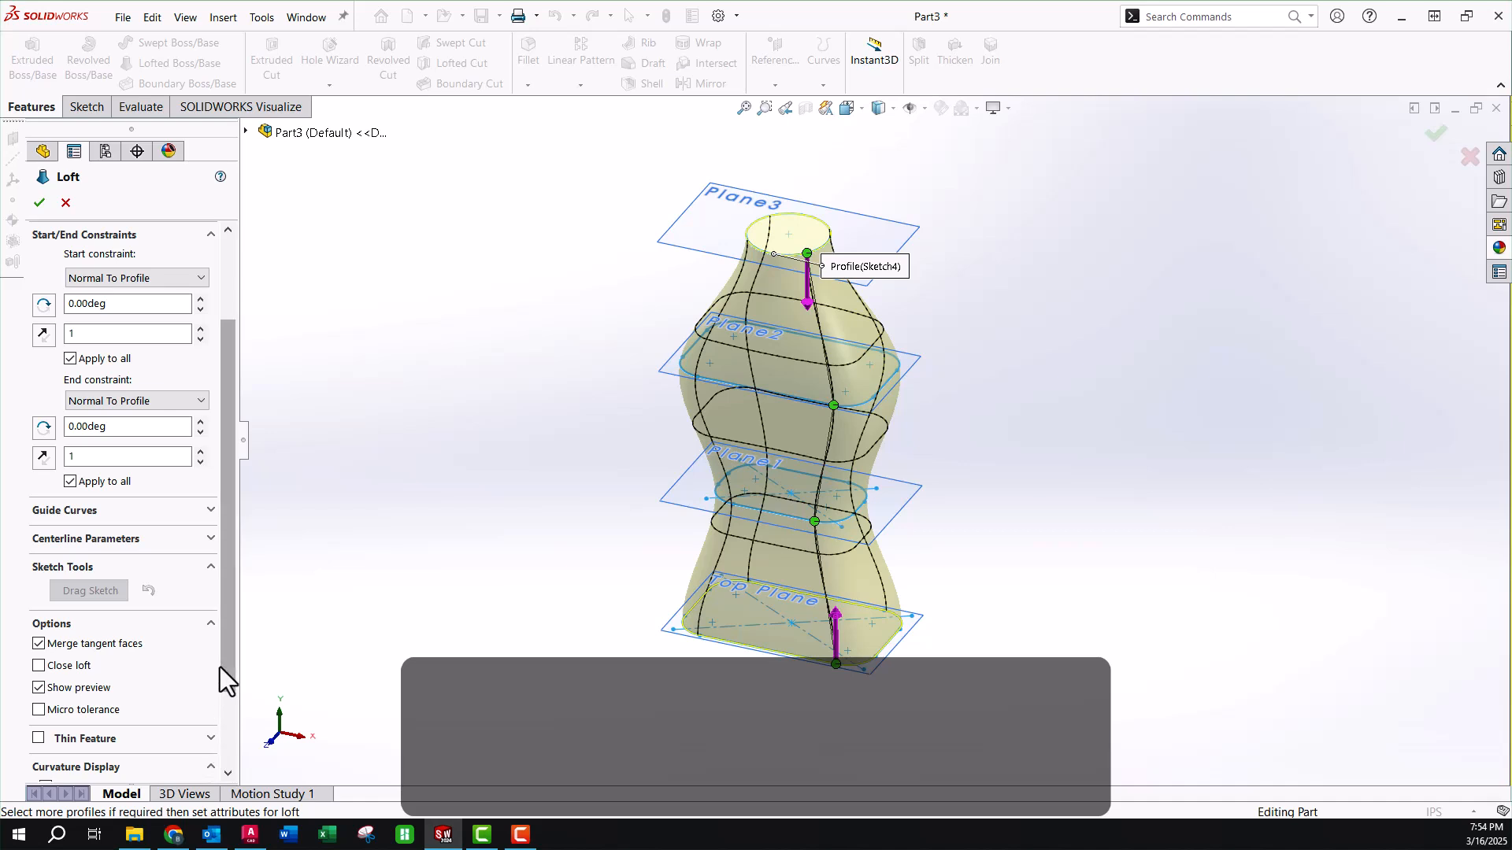
left_click_drag(224, 660, 224, 763)
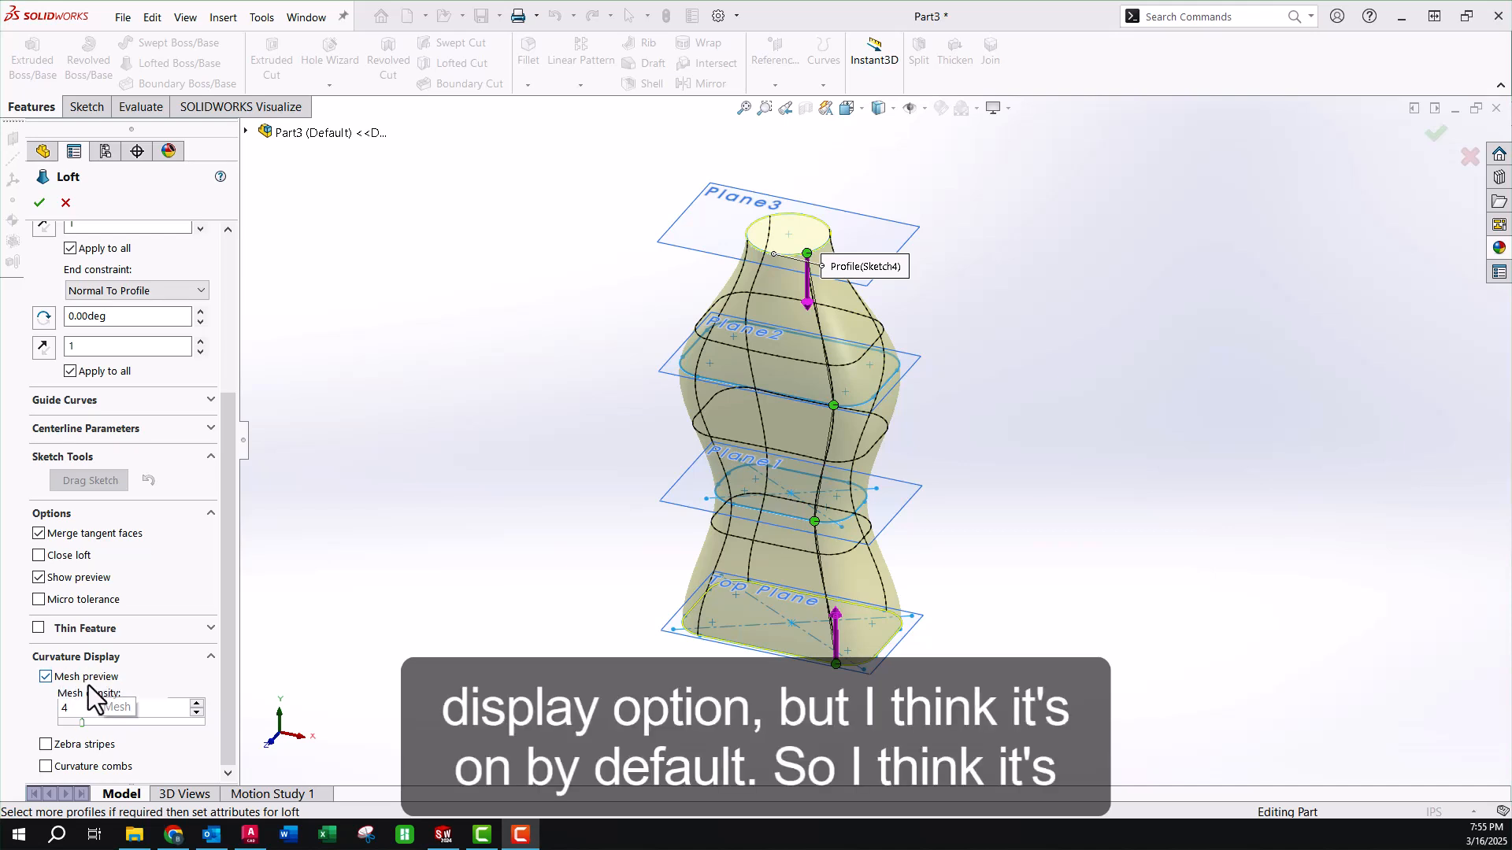
left_click(46, 677)
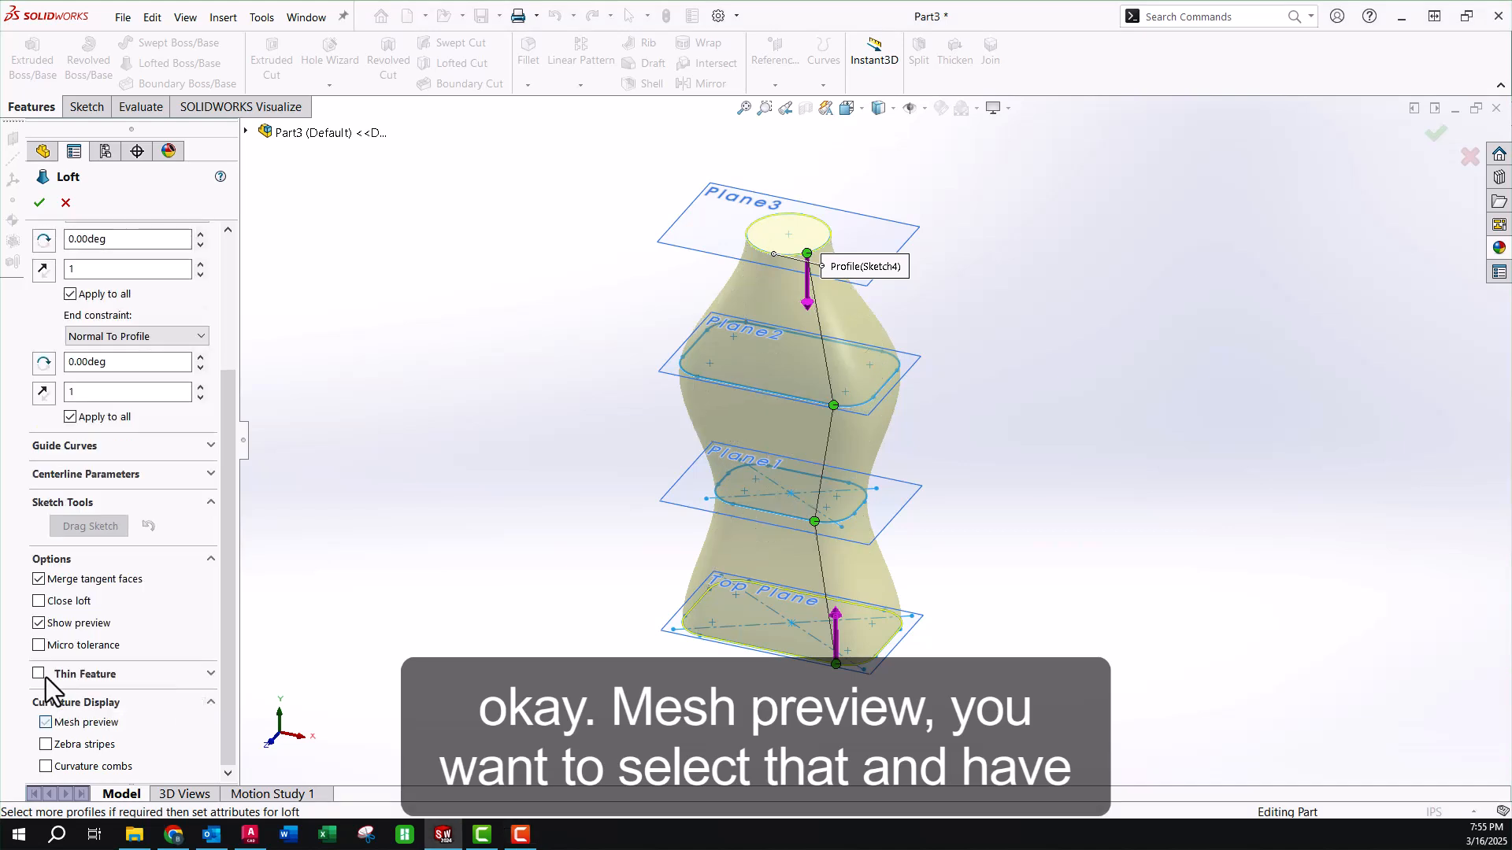
left_click(46, 720)
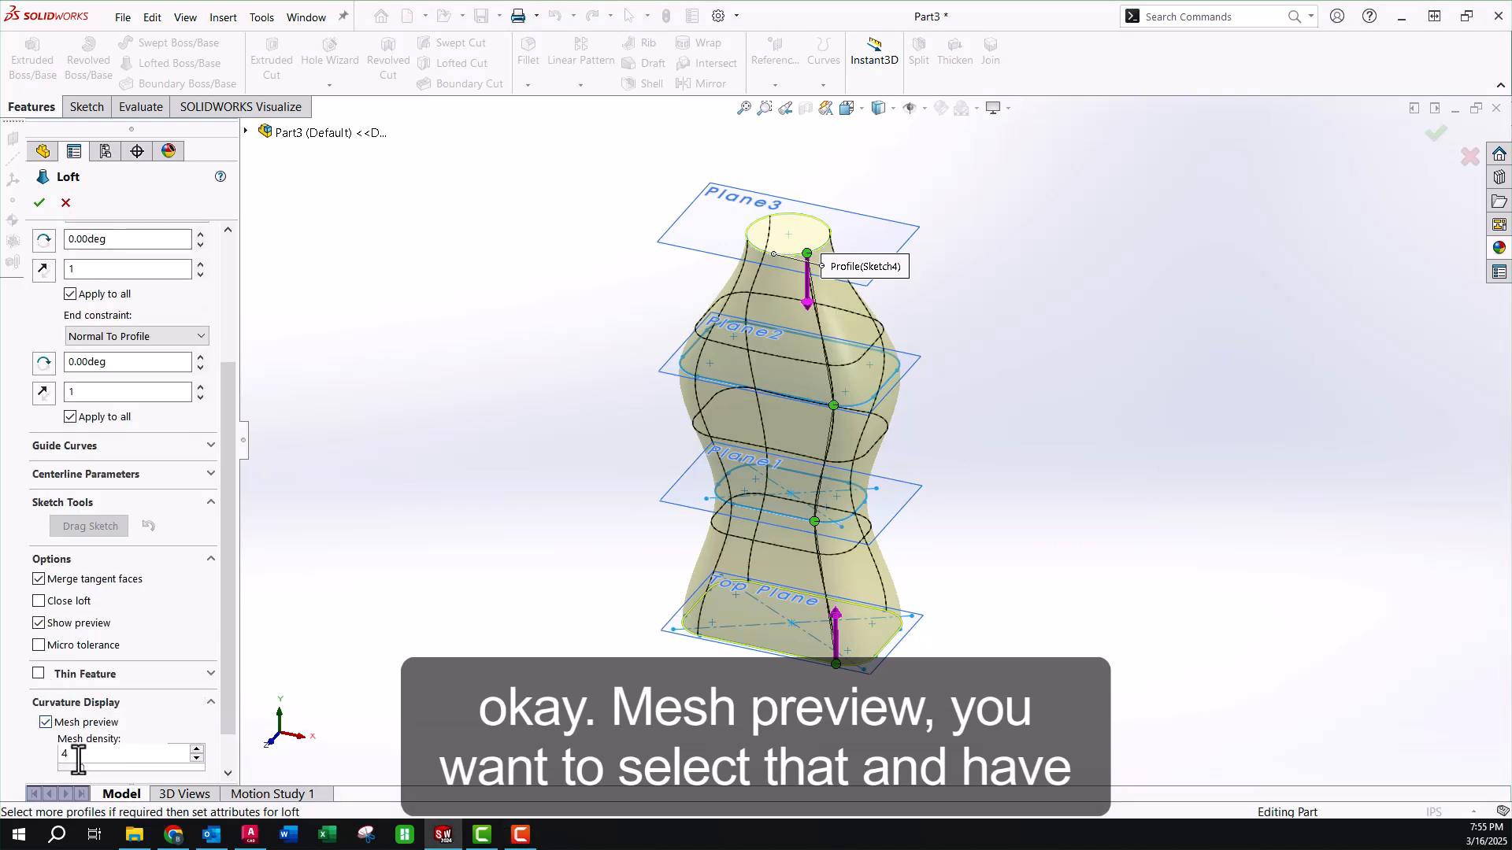
left_click_drag(230, 716, 230, 767)
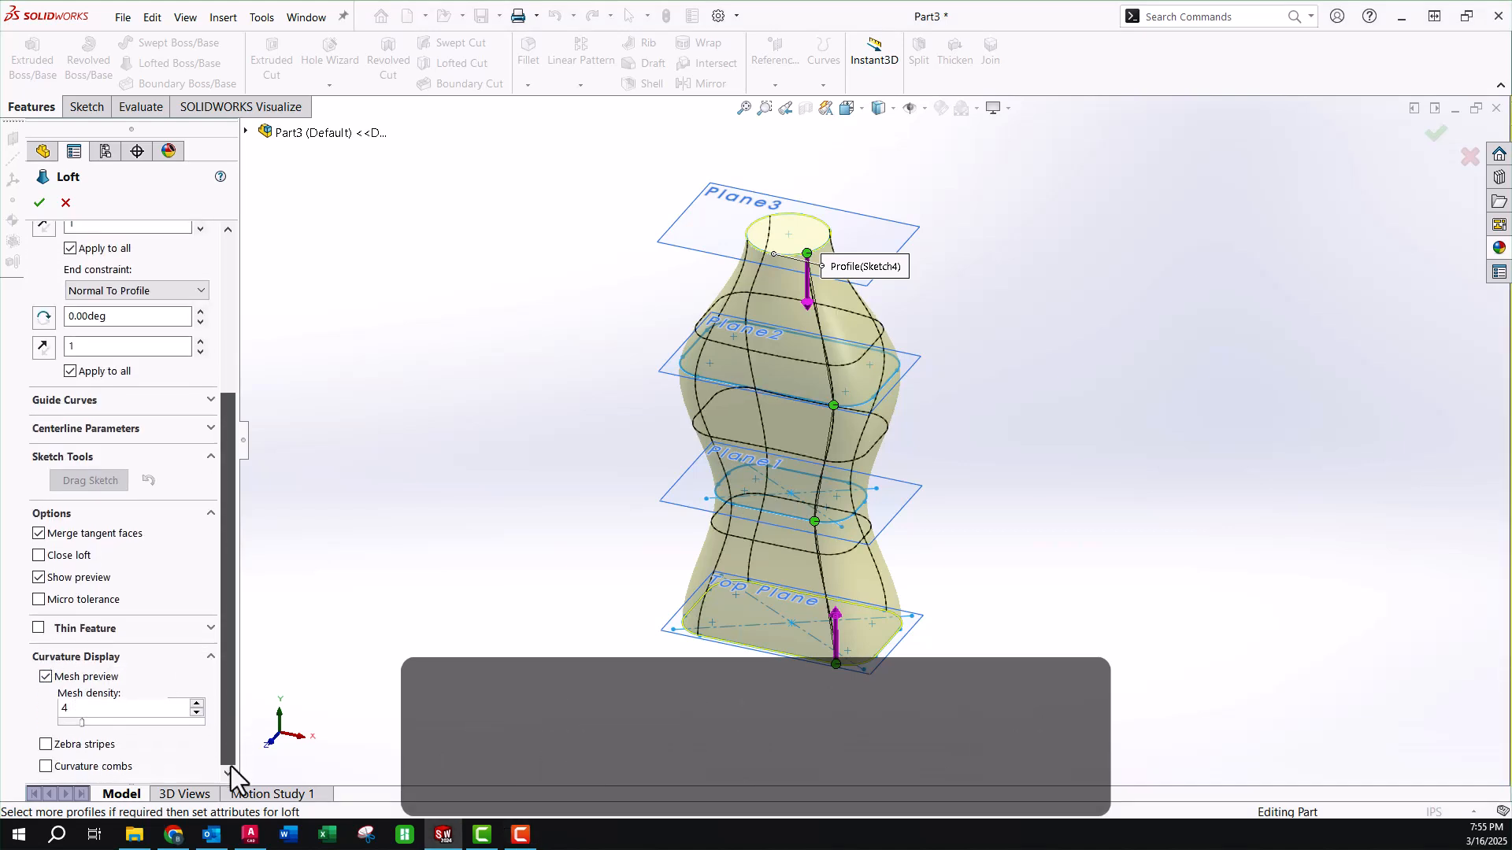
Check the loft preview with zebra stripes, switch them off again and finish the loft.
left_click(45, 744)
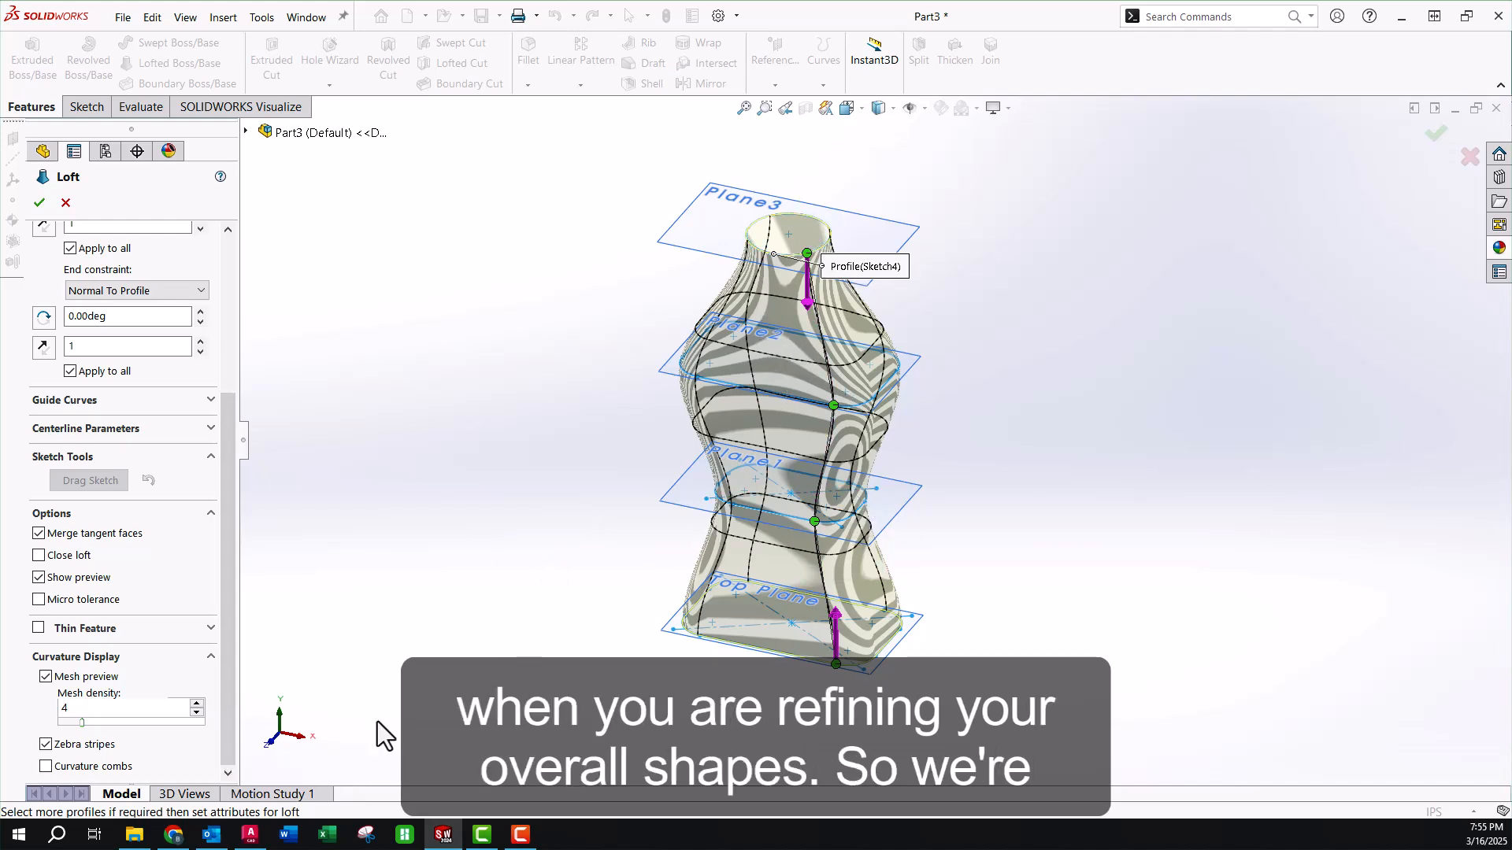
left_click(45, 745)
left_click(46, 745)
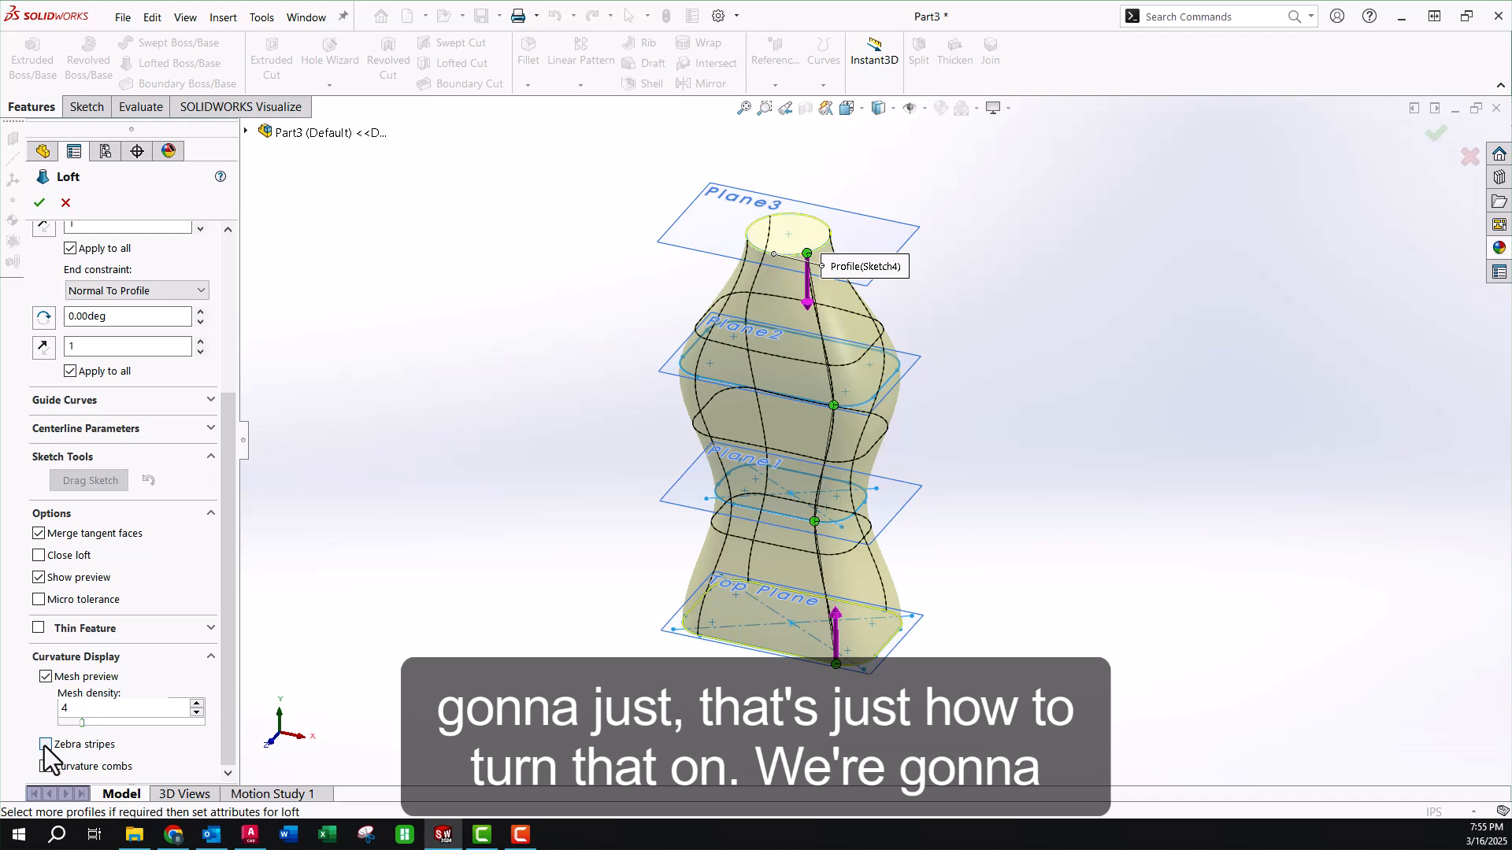
left_click(45, 744)
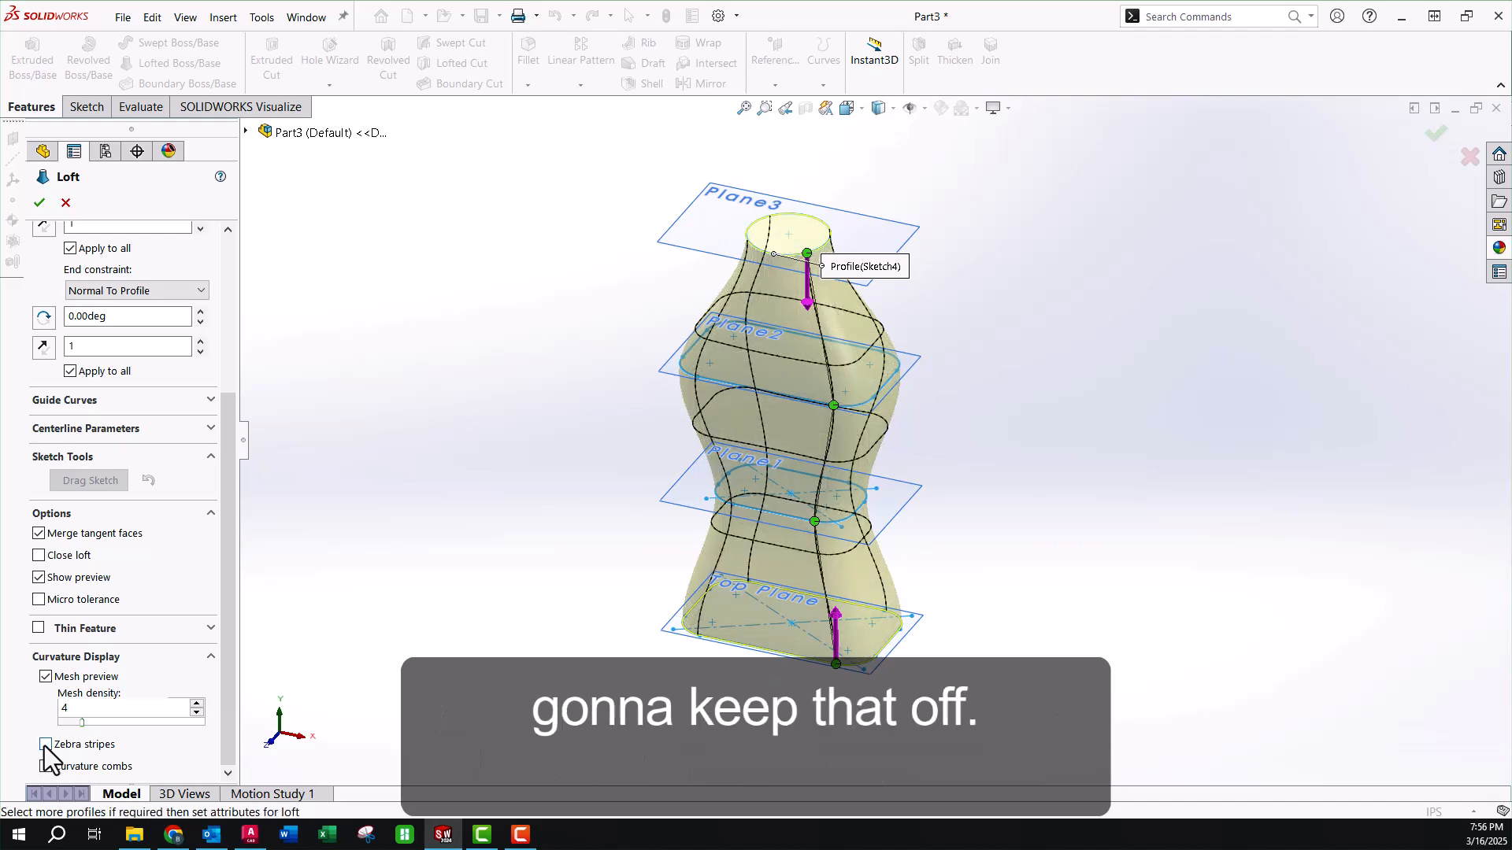
left_click(1434, 137)
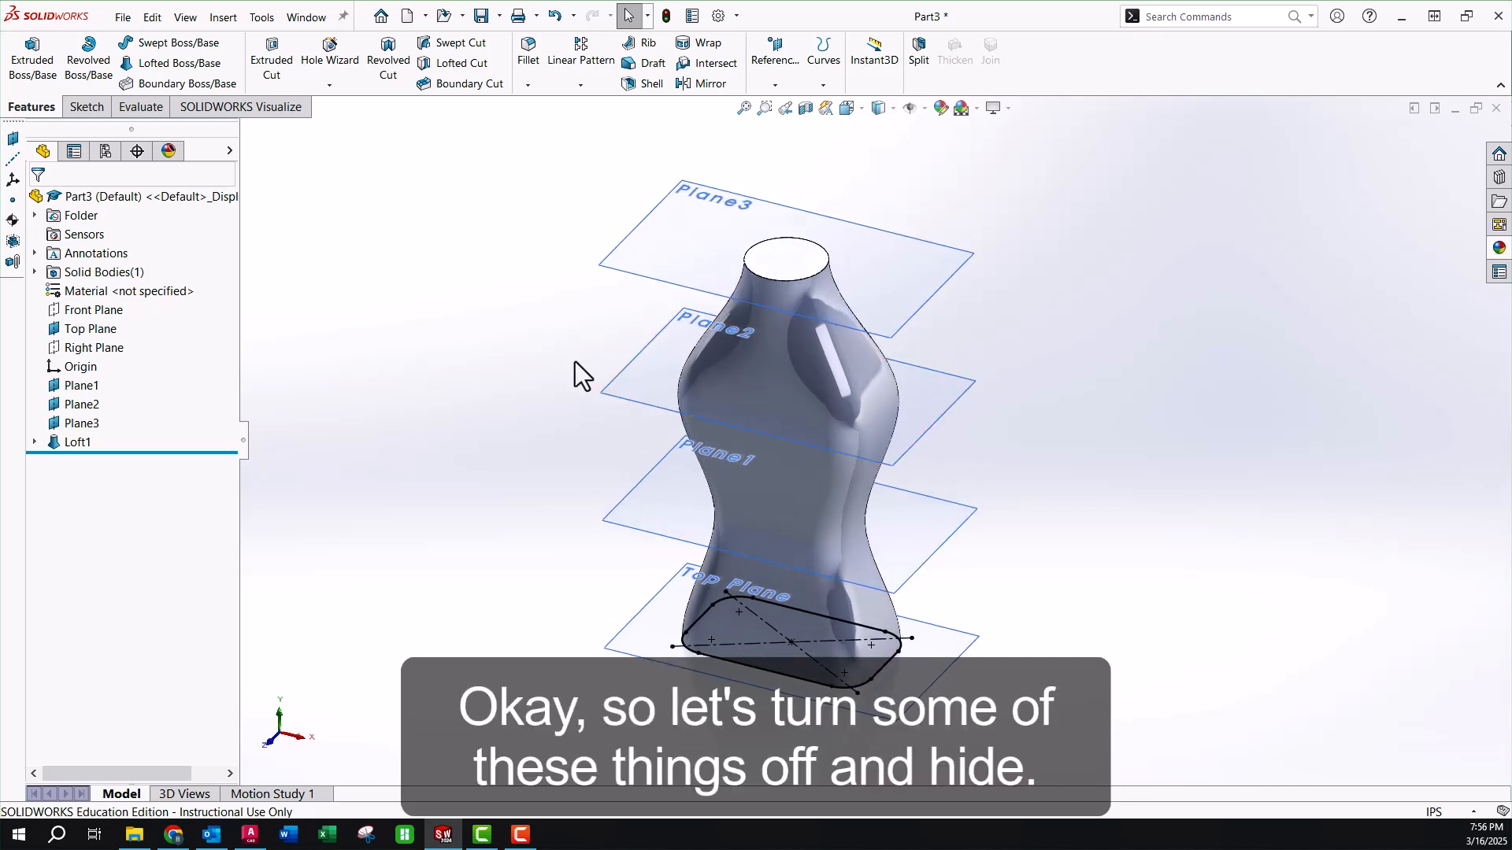
Hide Plane3, Plane2, Plane1 and the Top Plane around the lofted body.
left_click(962, 264)
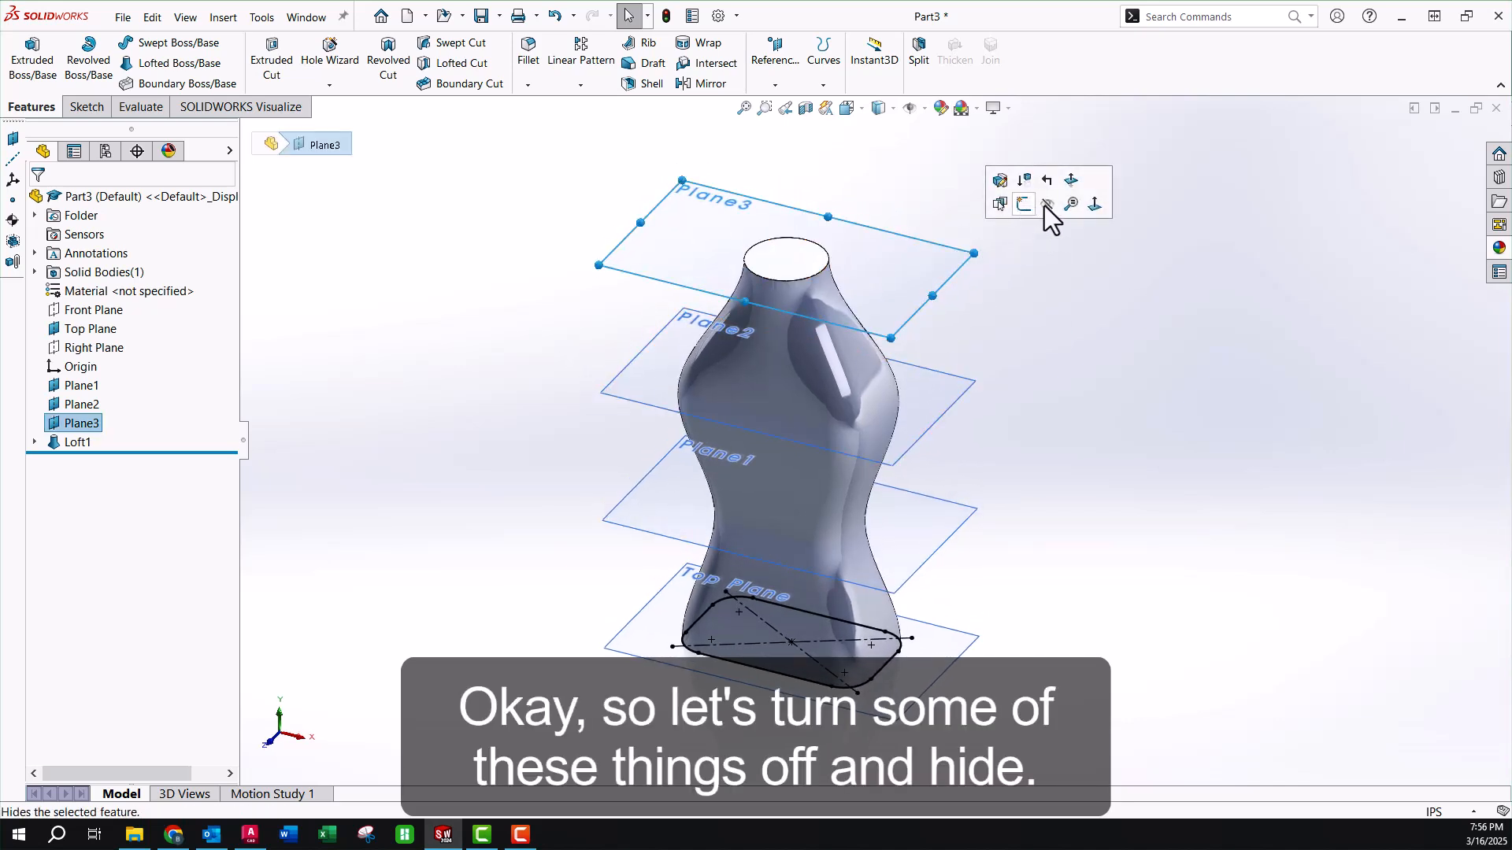
left_click(1047, 204)
left_click(945, 394)
left_click(1022, 332)
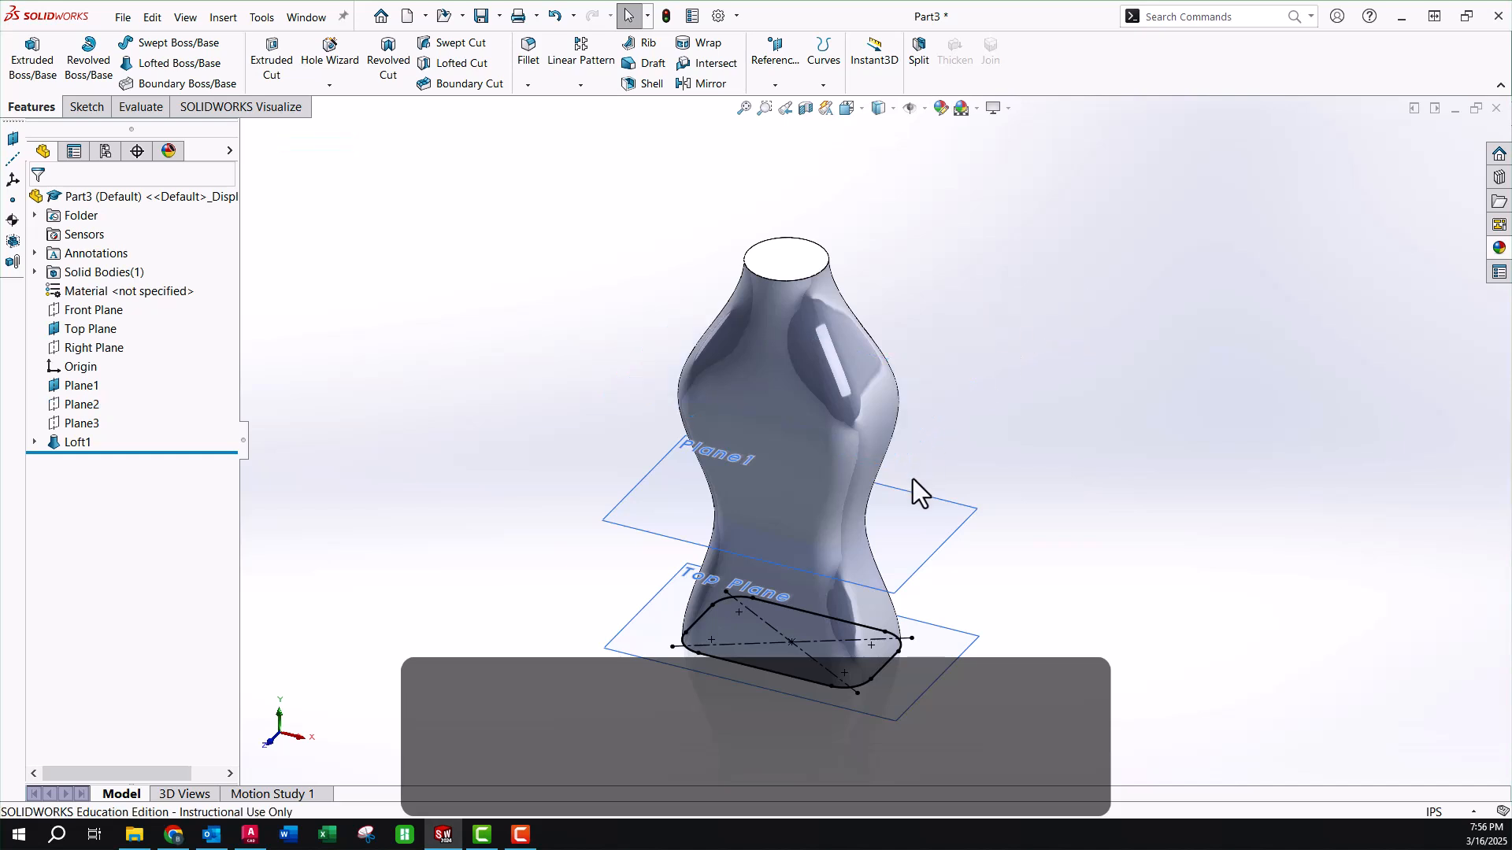
left_click(924, 503)
left_click(1016, 458)
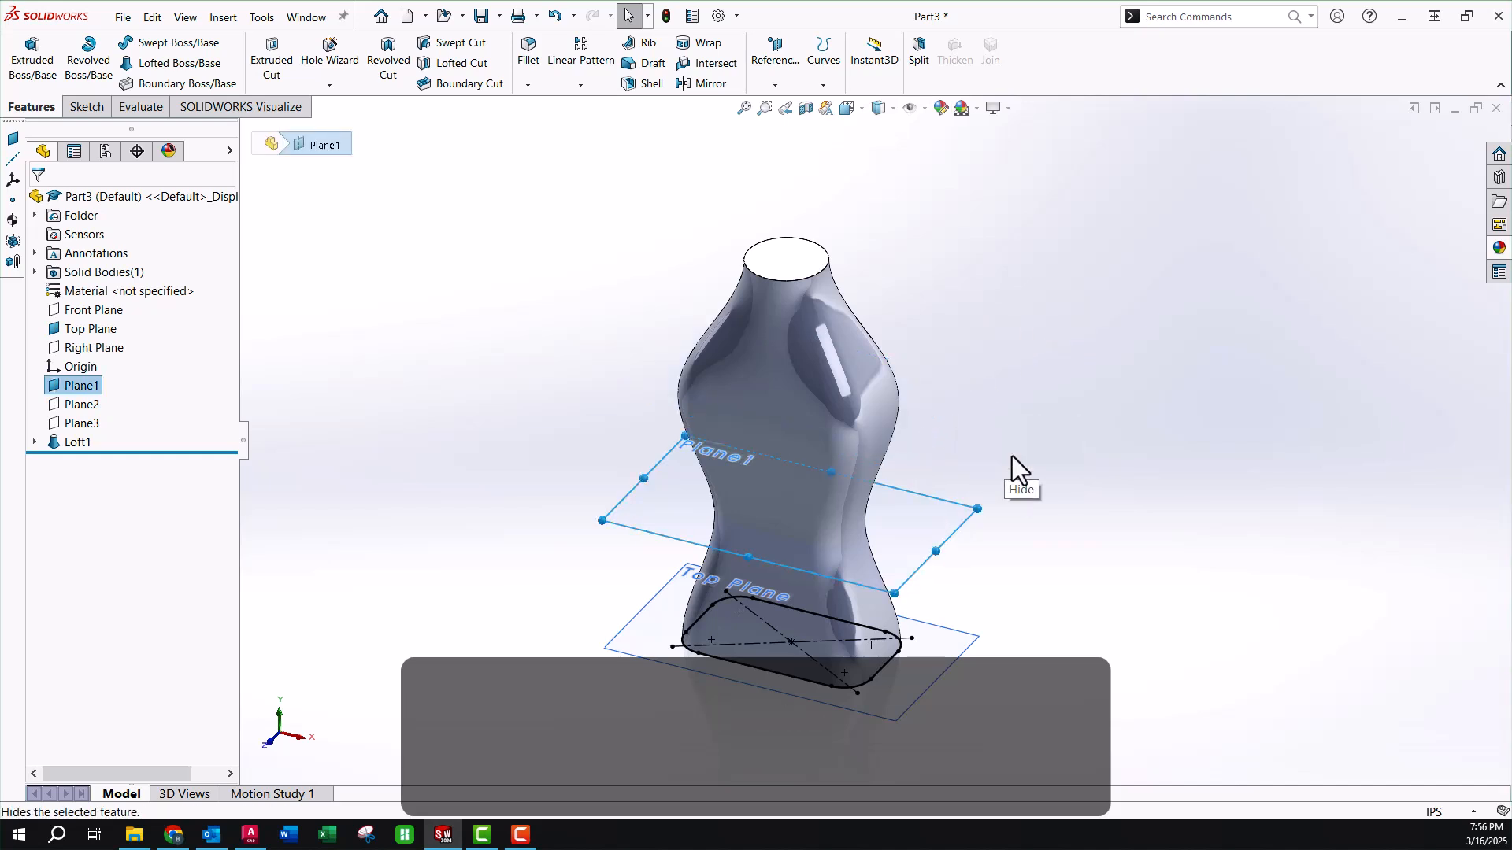
left_click(944, 676)
left_click(1018, 603)
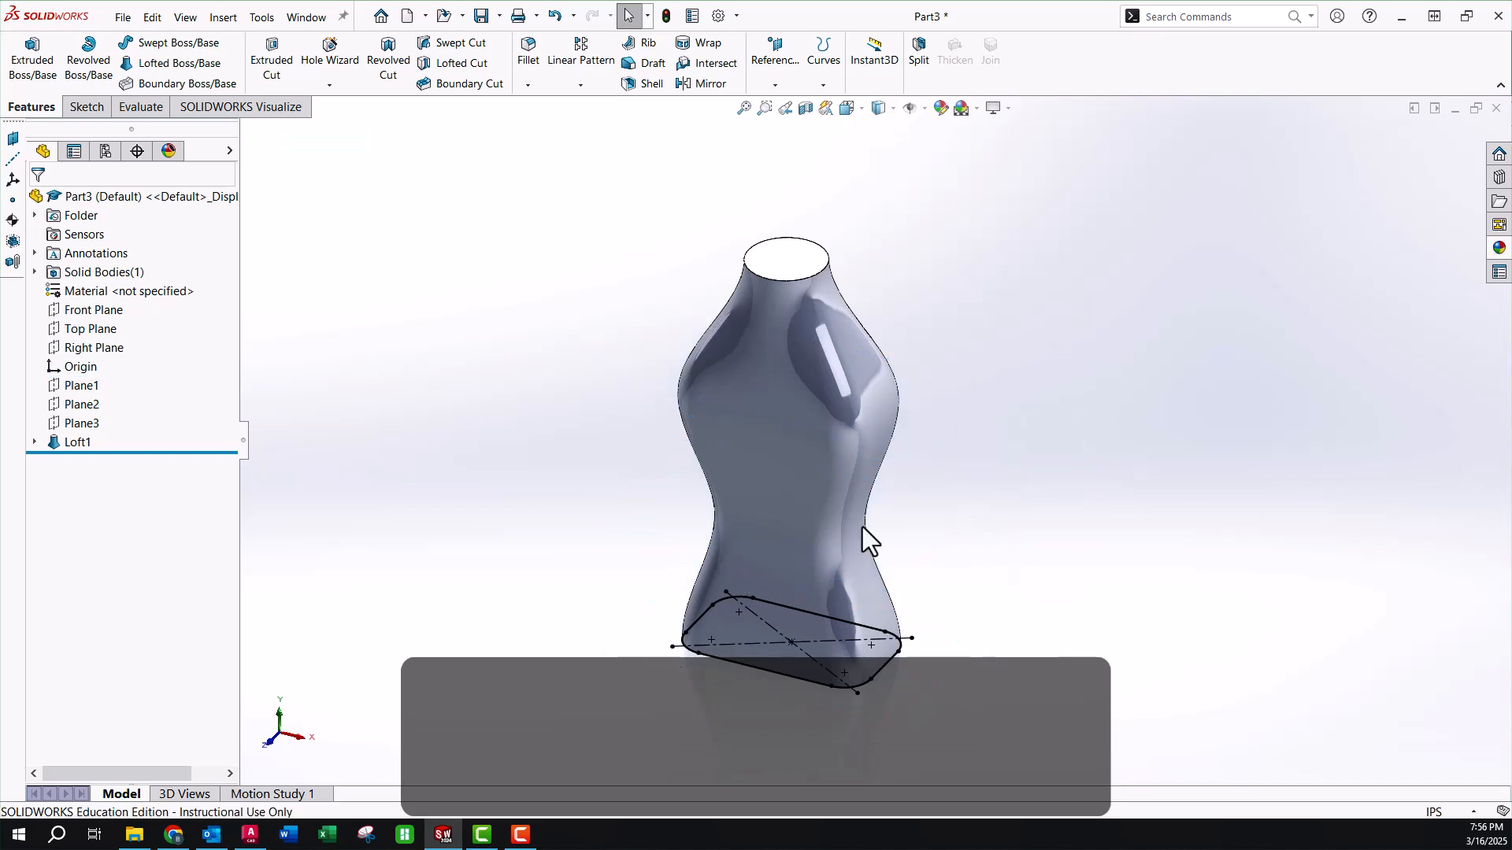
Hide Sketch1, the base profile sketch absorbed in the loft.
left_click(34, 442)
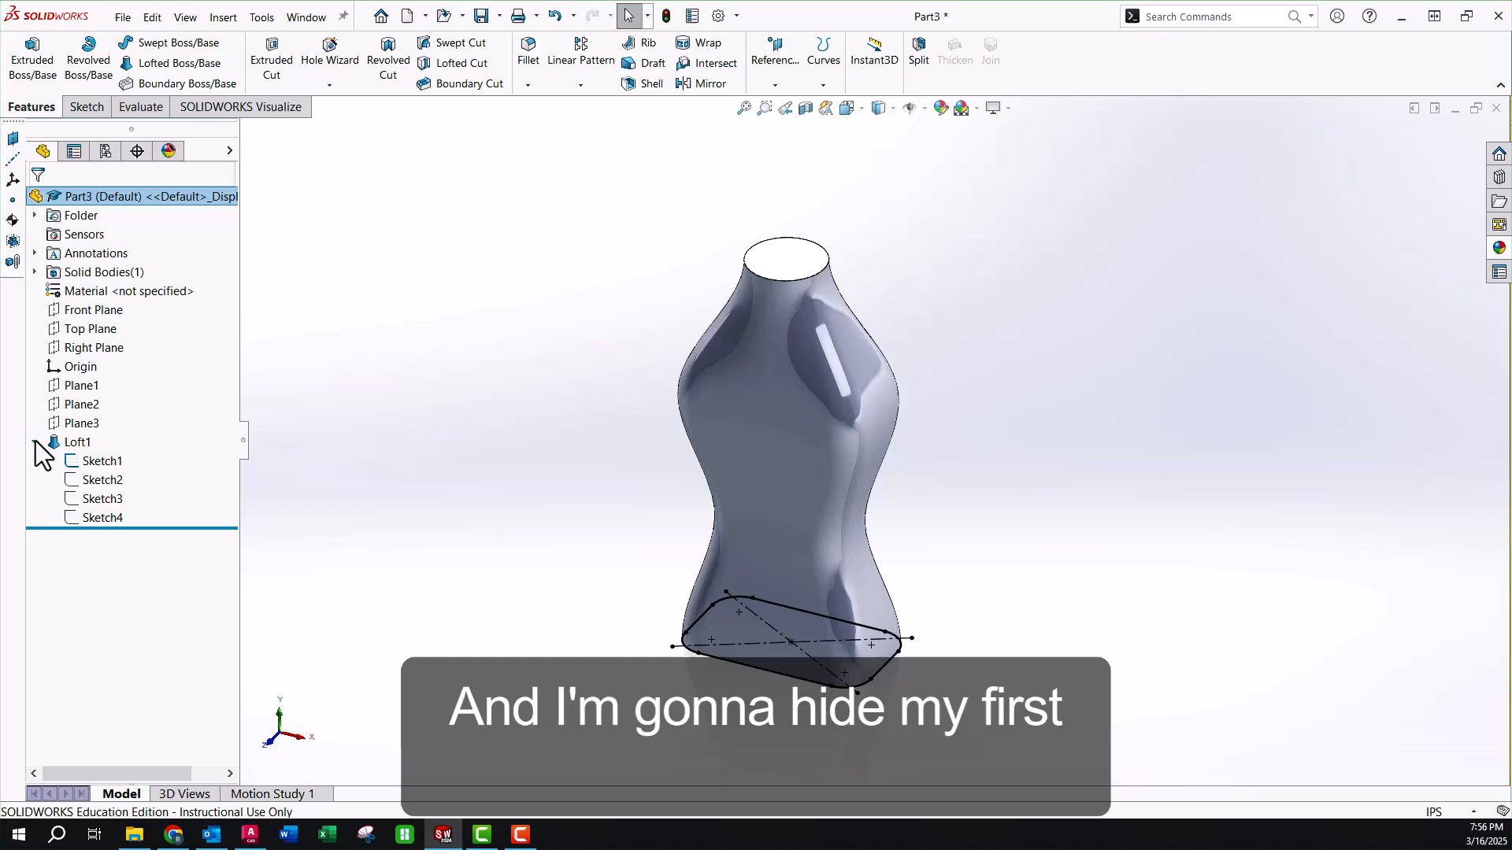
left_click(104, 463)
left_click(120, 442)
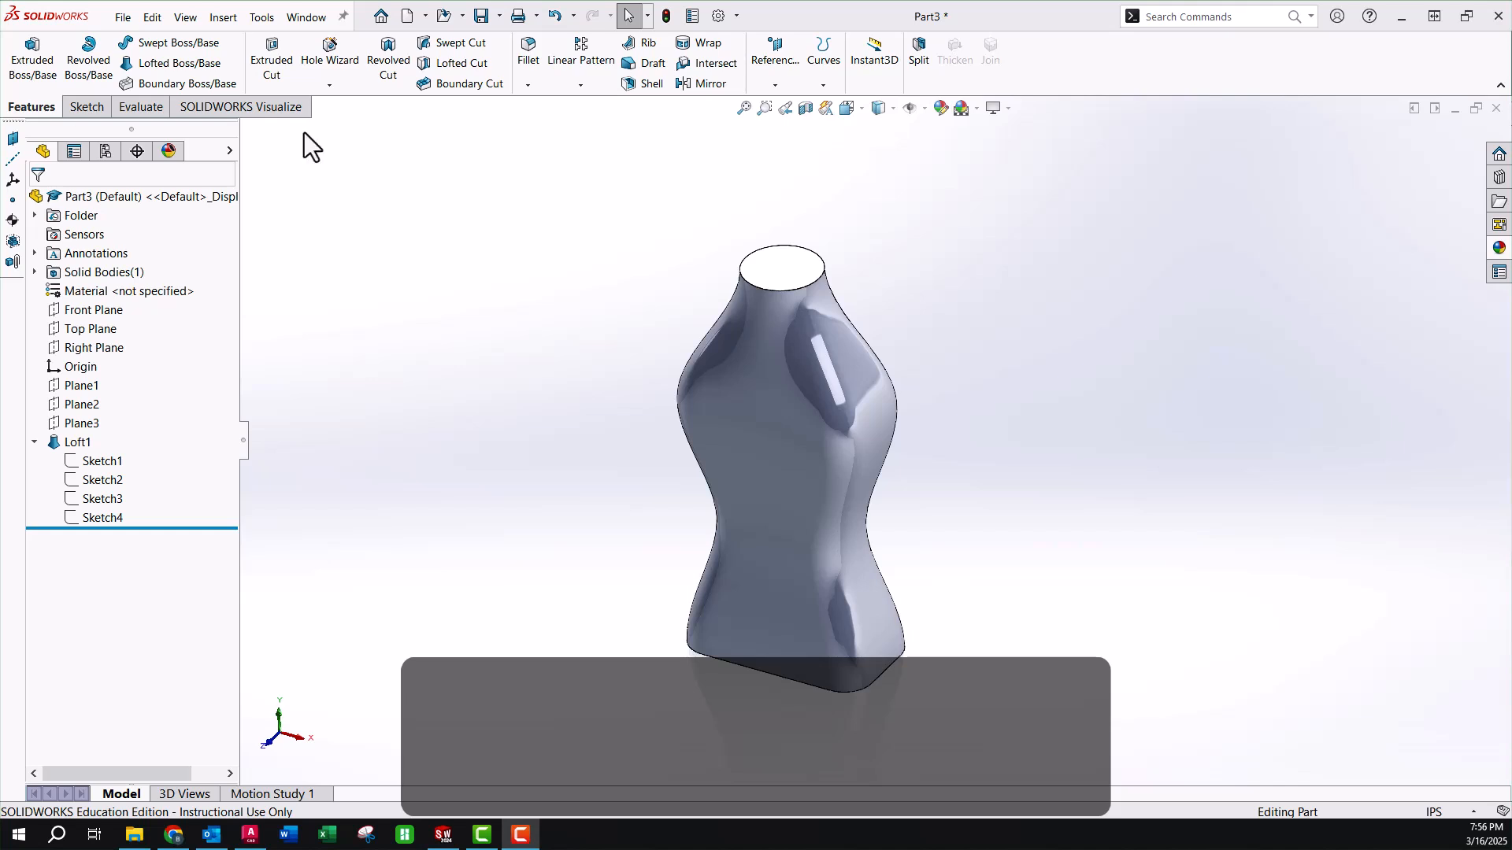
left_click(618, 222)
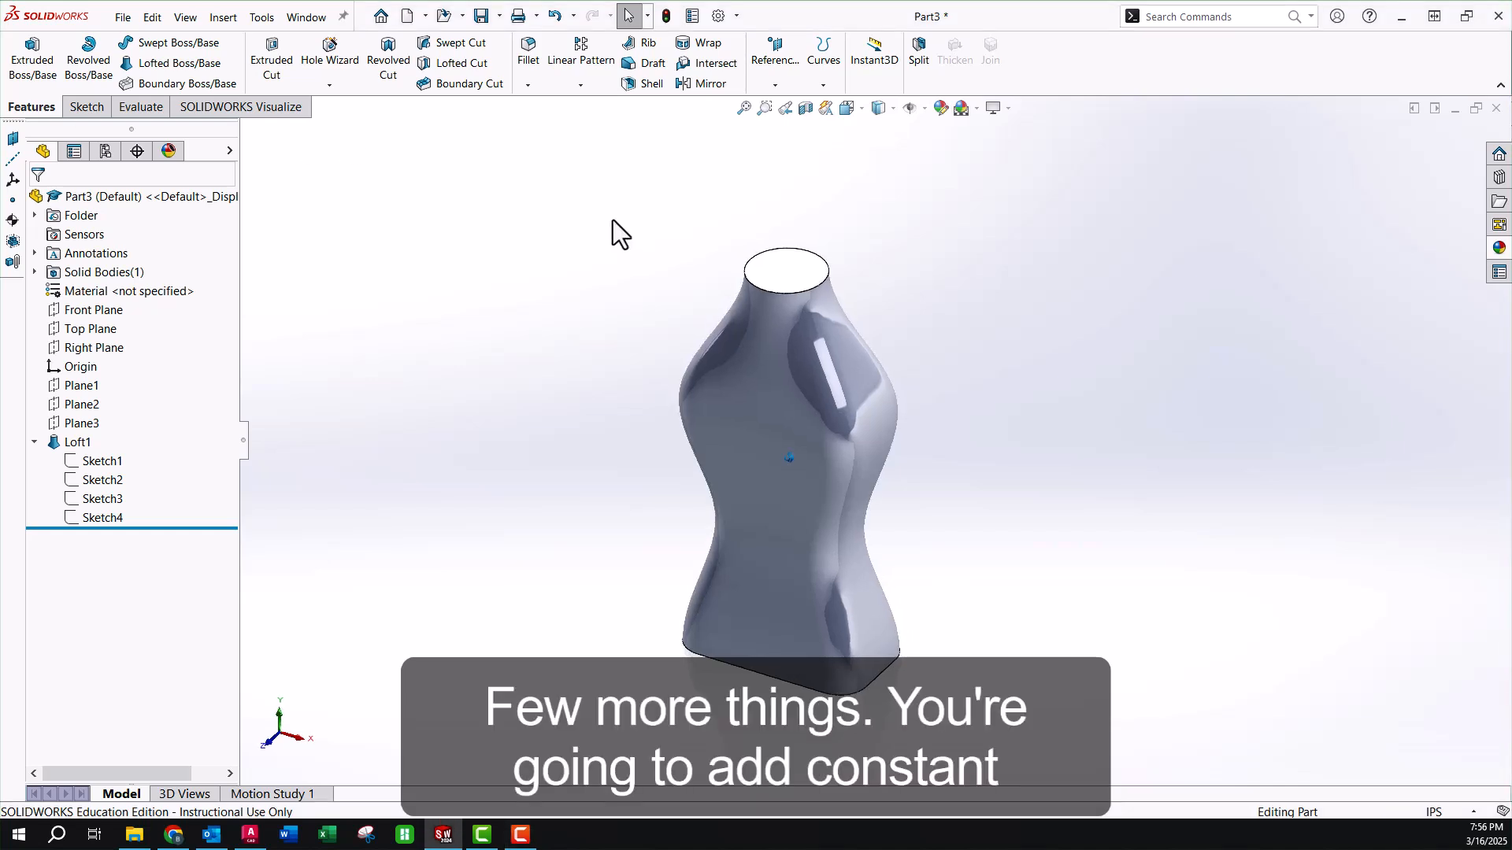
Add a constant 0.25 in fillet around the whole bottom edge of the lofted body.
left_click(528, 54)
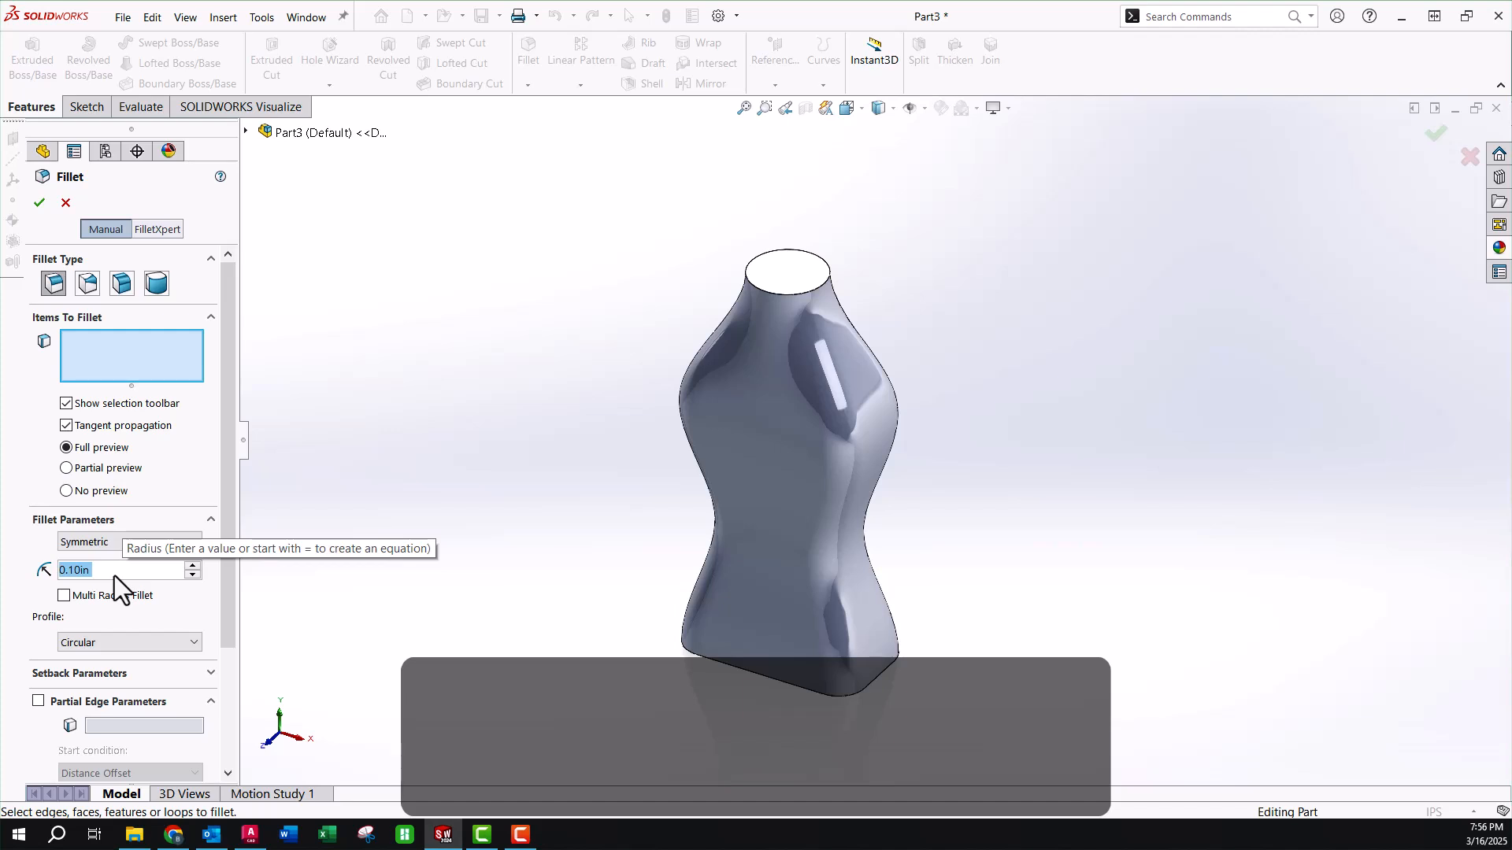
type(".25")
key("Return")
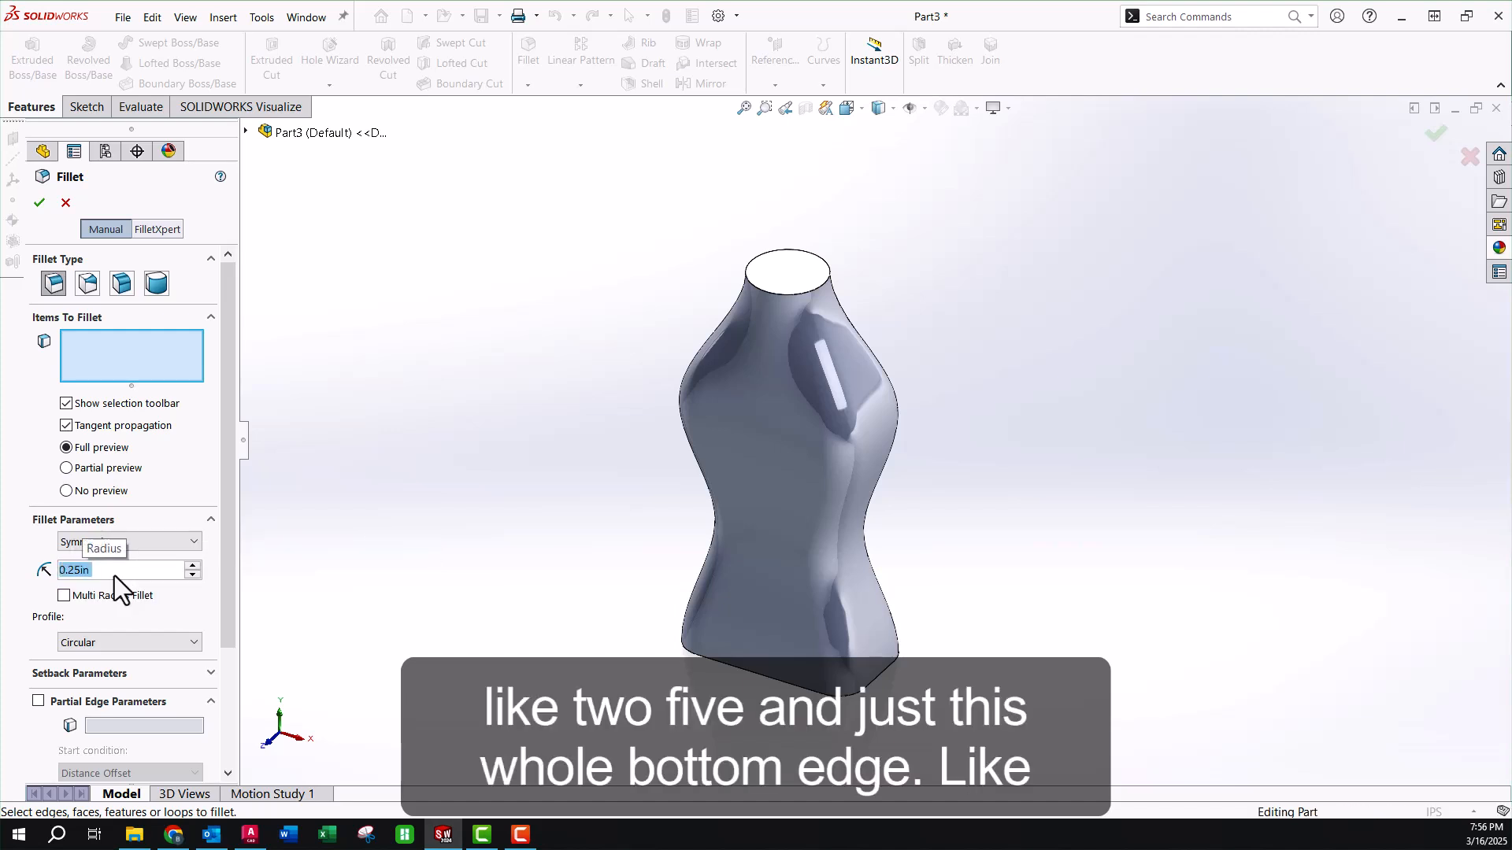
left_click(827, 695)
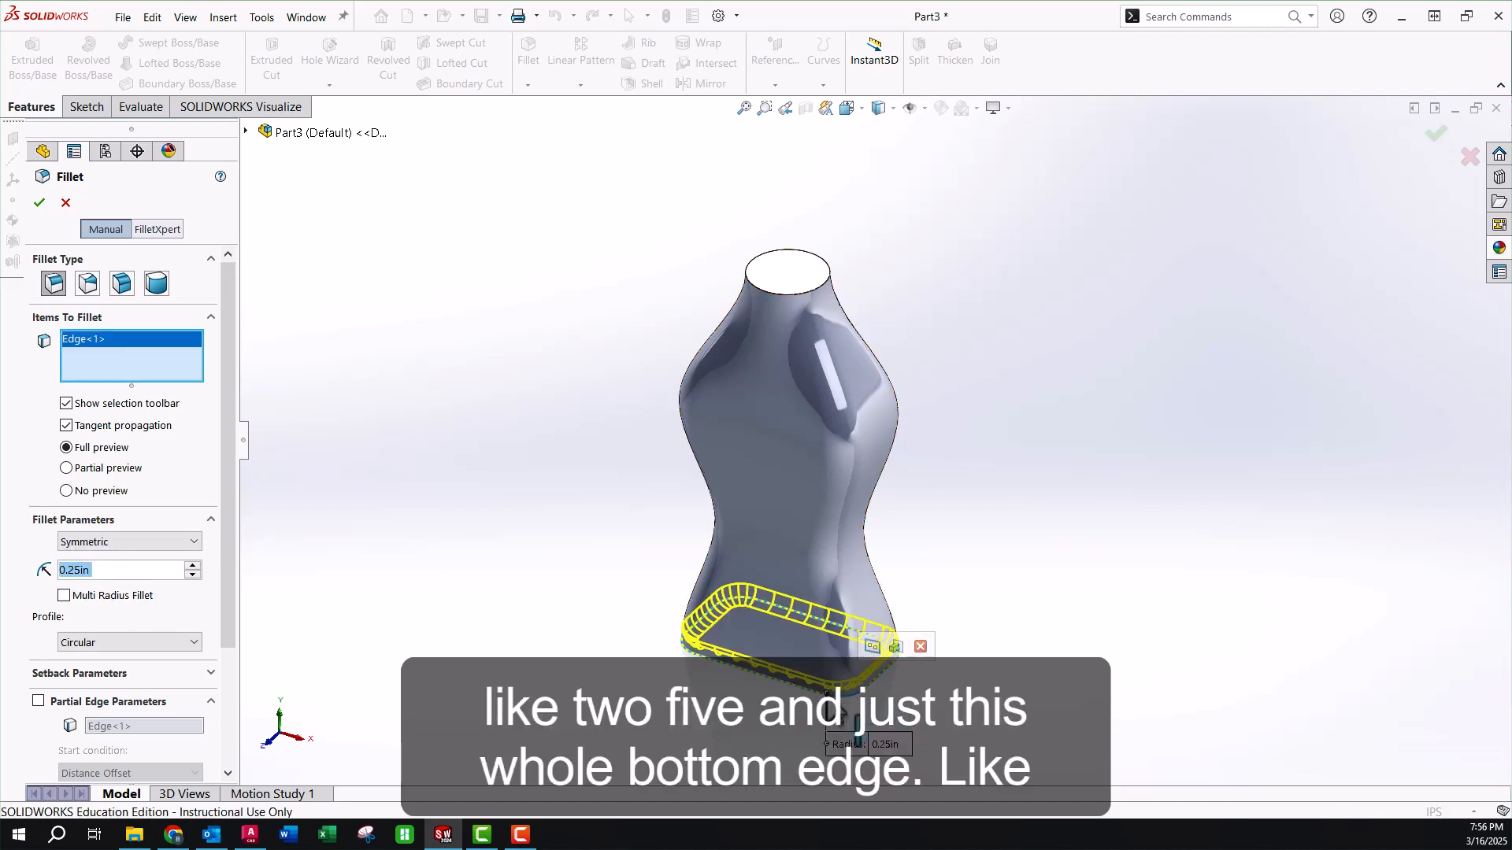
left_click(39, 202)
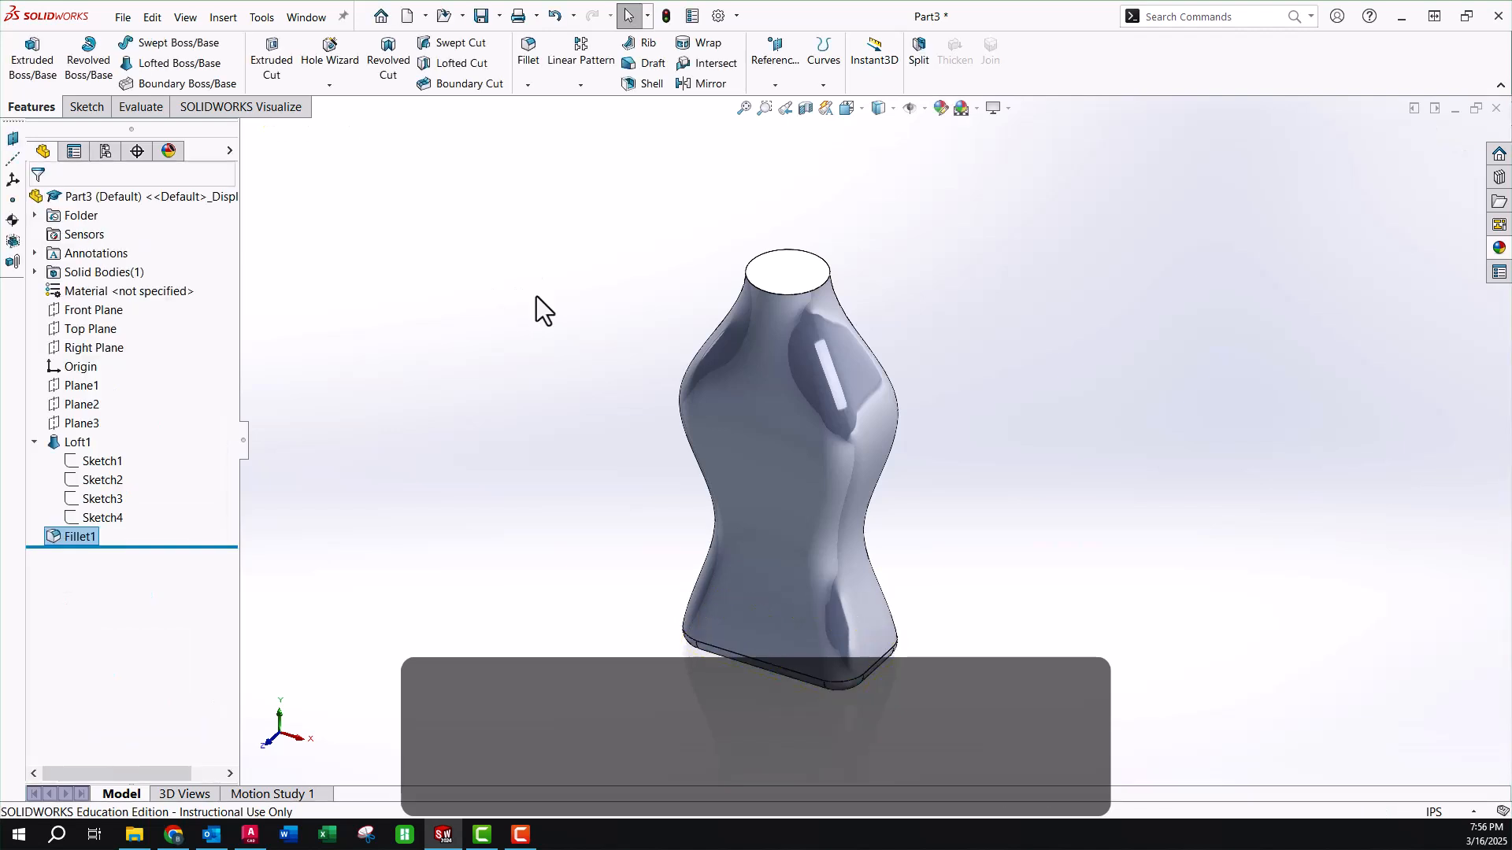
Sketch on the loft's circular top face, convert its edge into a sketch circle and close the sketch.
left_click(786, 307)
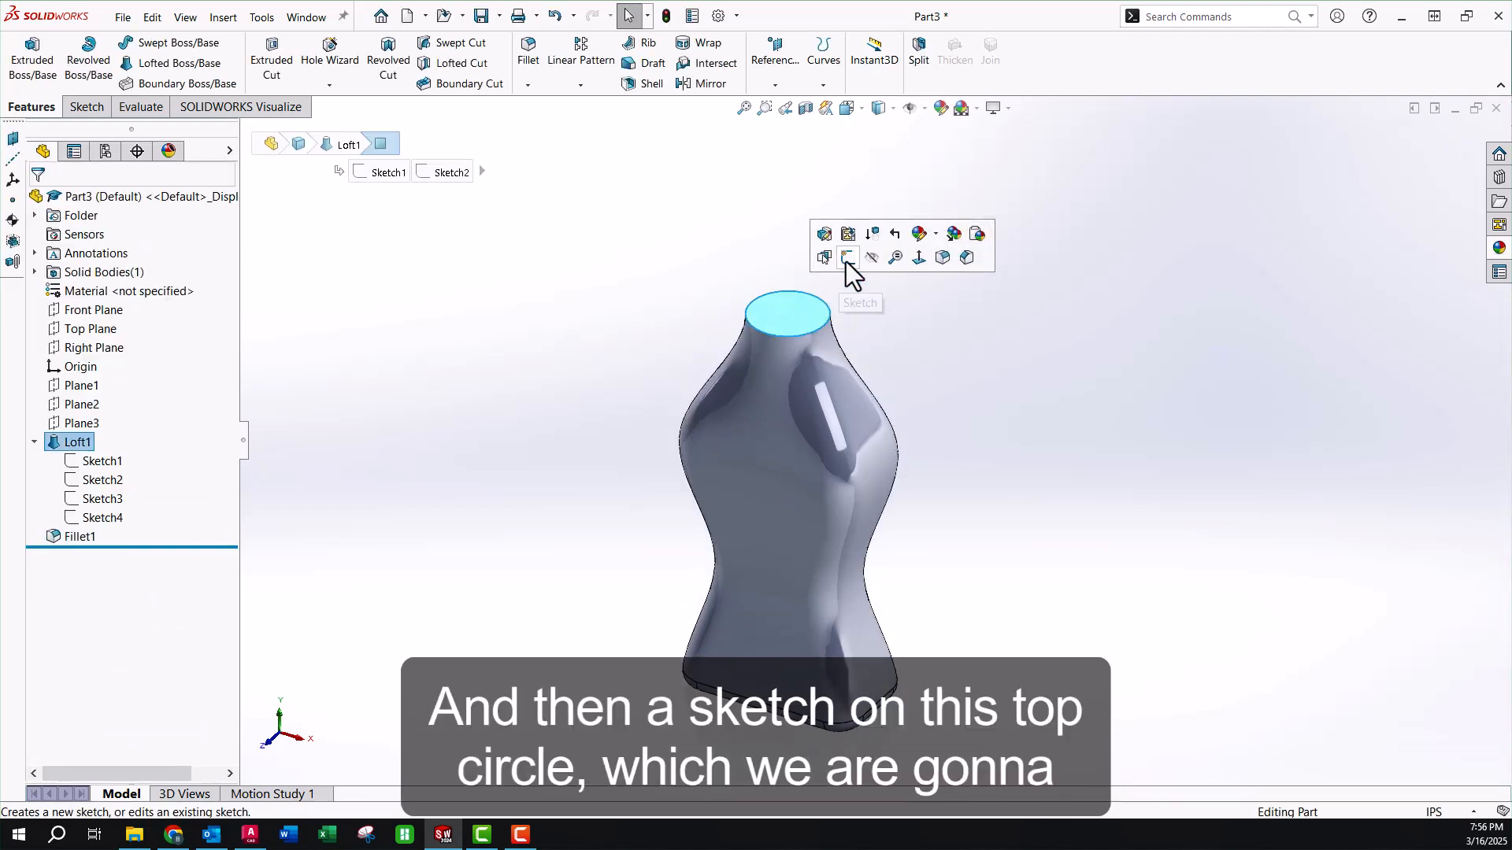
left_click(846, 261)
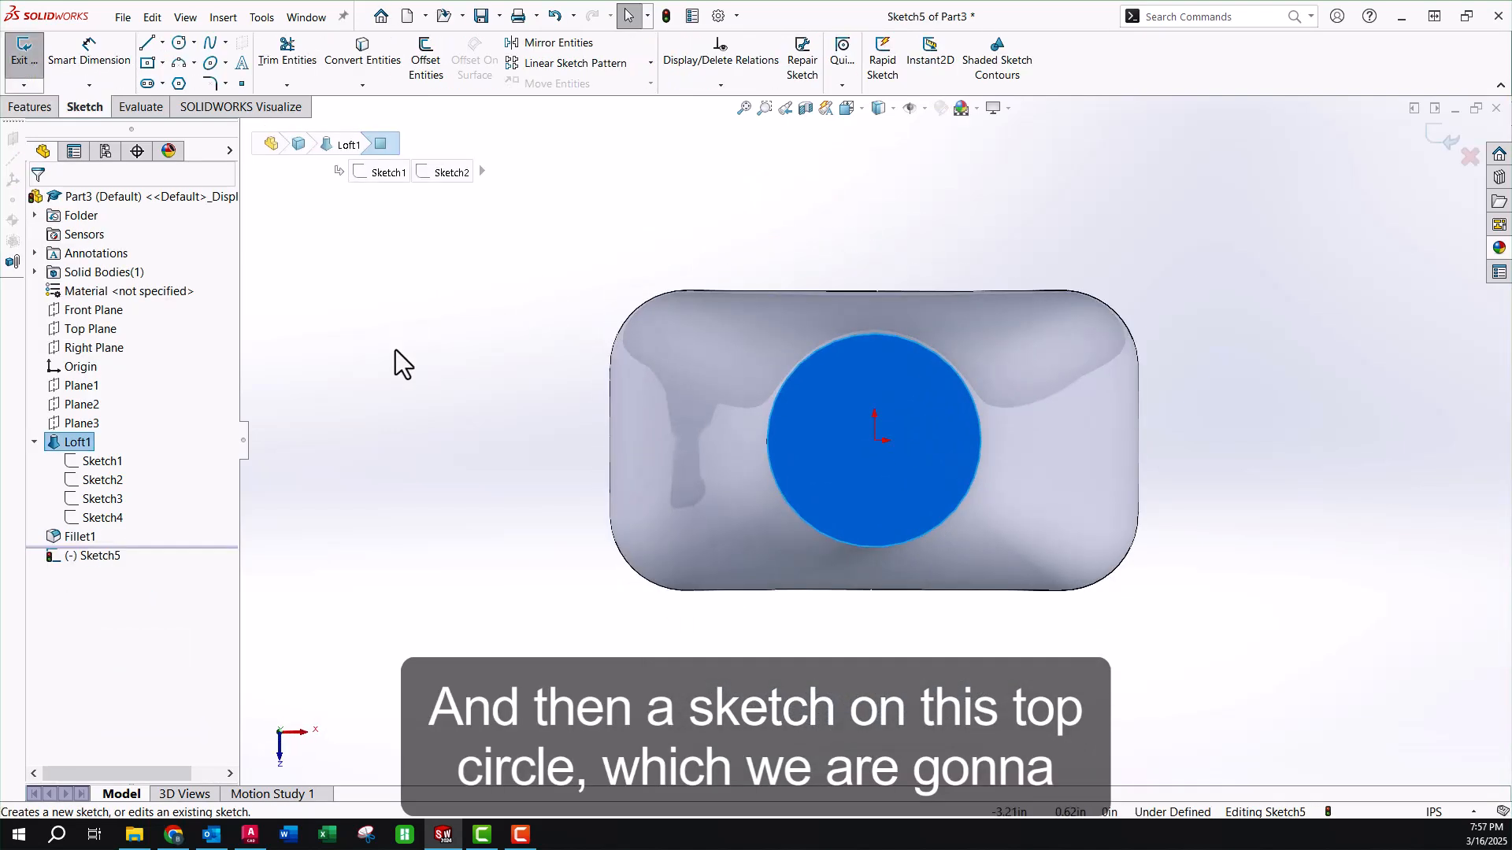
left_click(885, 333)
left_click(360, 53)
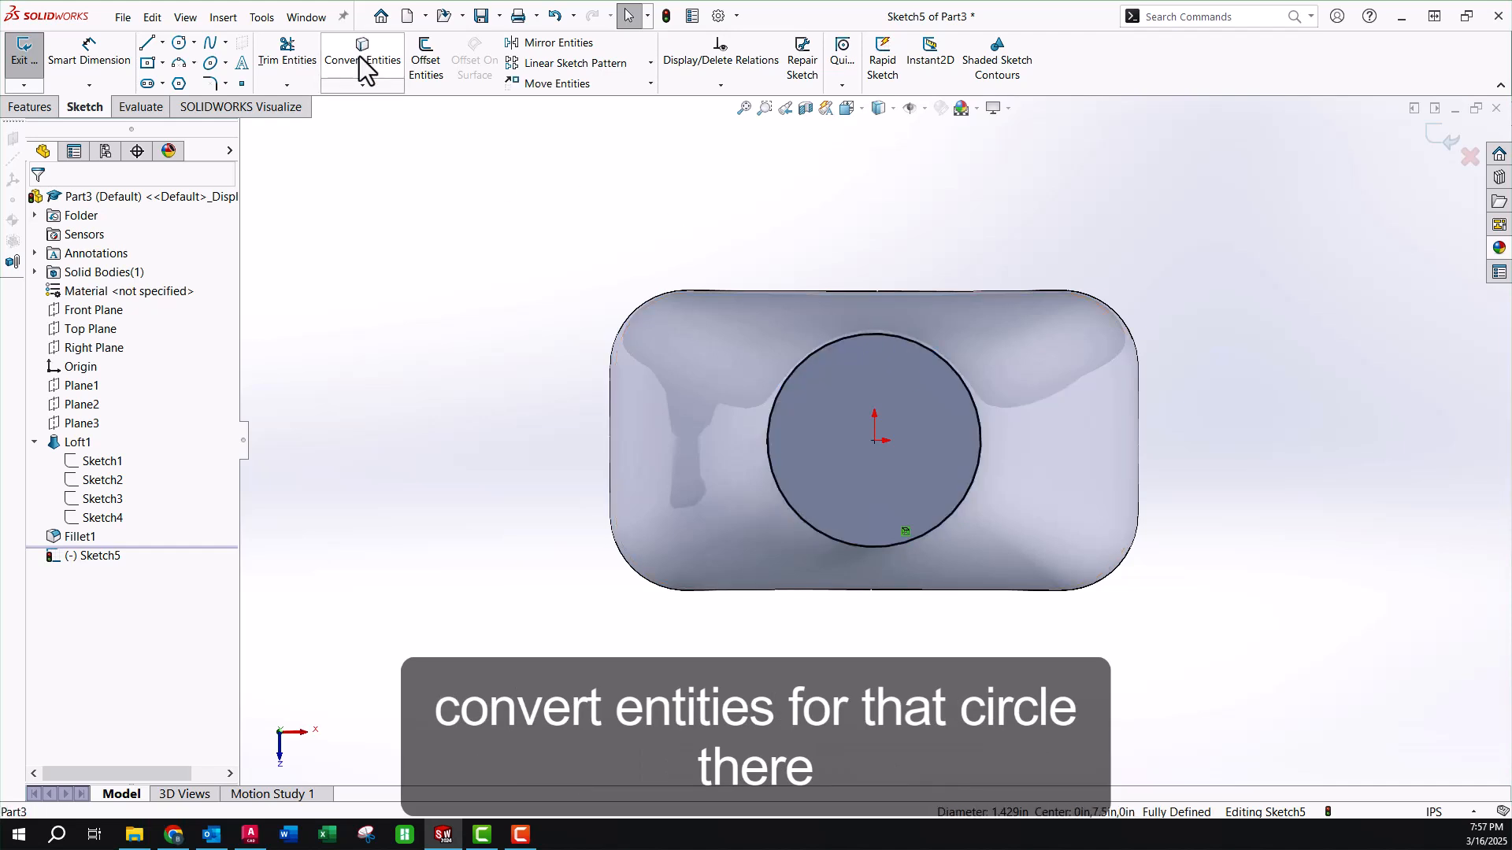
left_click(1447, 137)
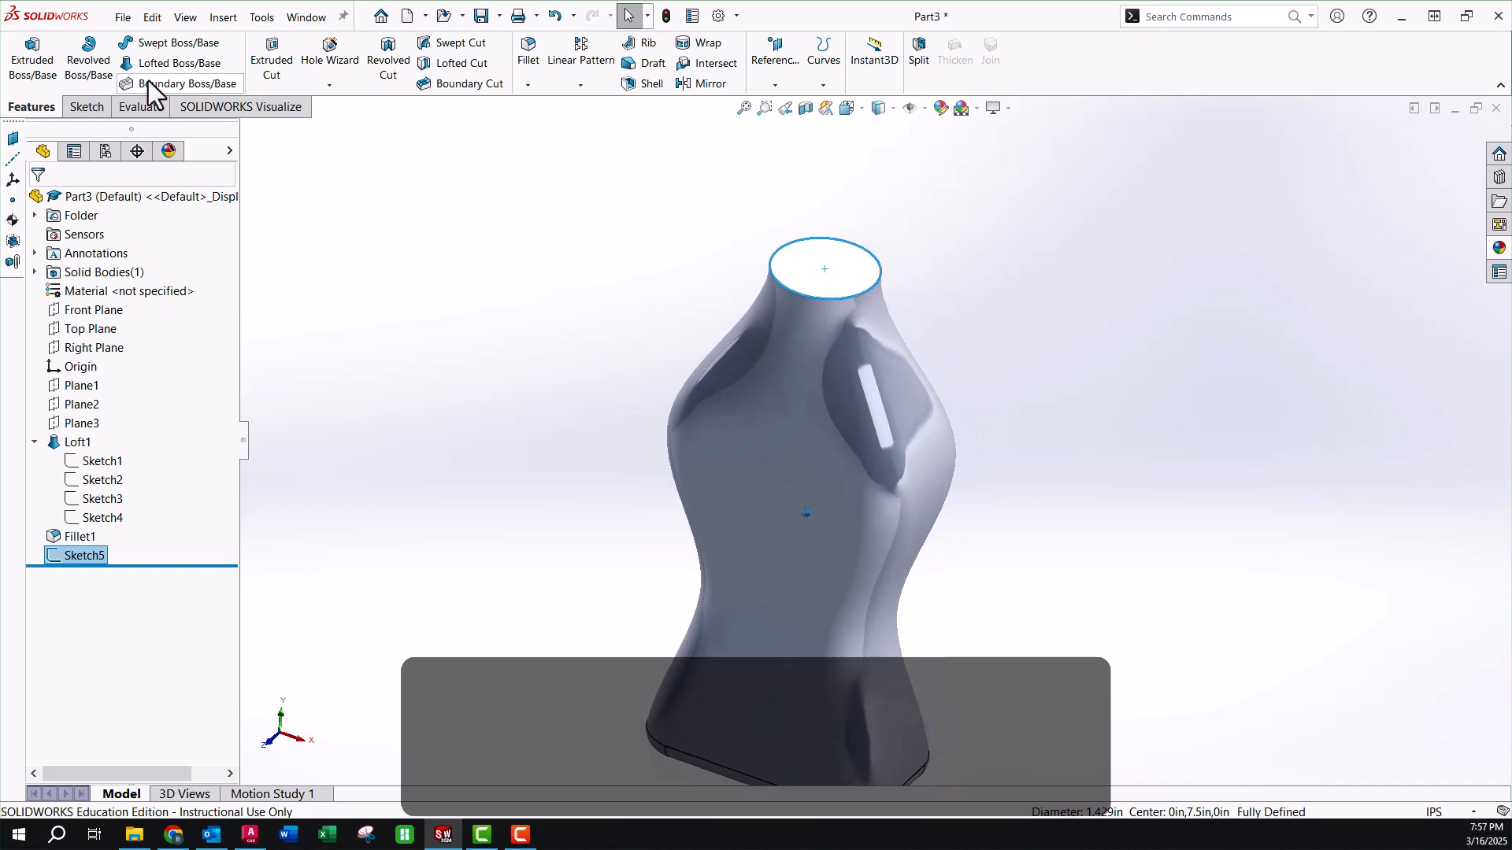
Extrude the converted circle 0.75 in upward as a blind boss merged with the body to form the neck.
left_click(40, 57)
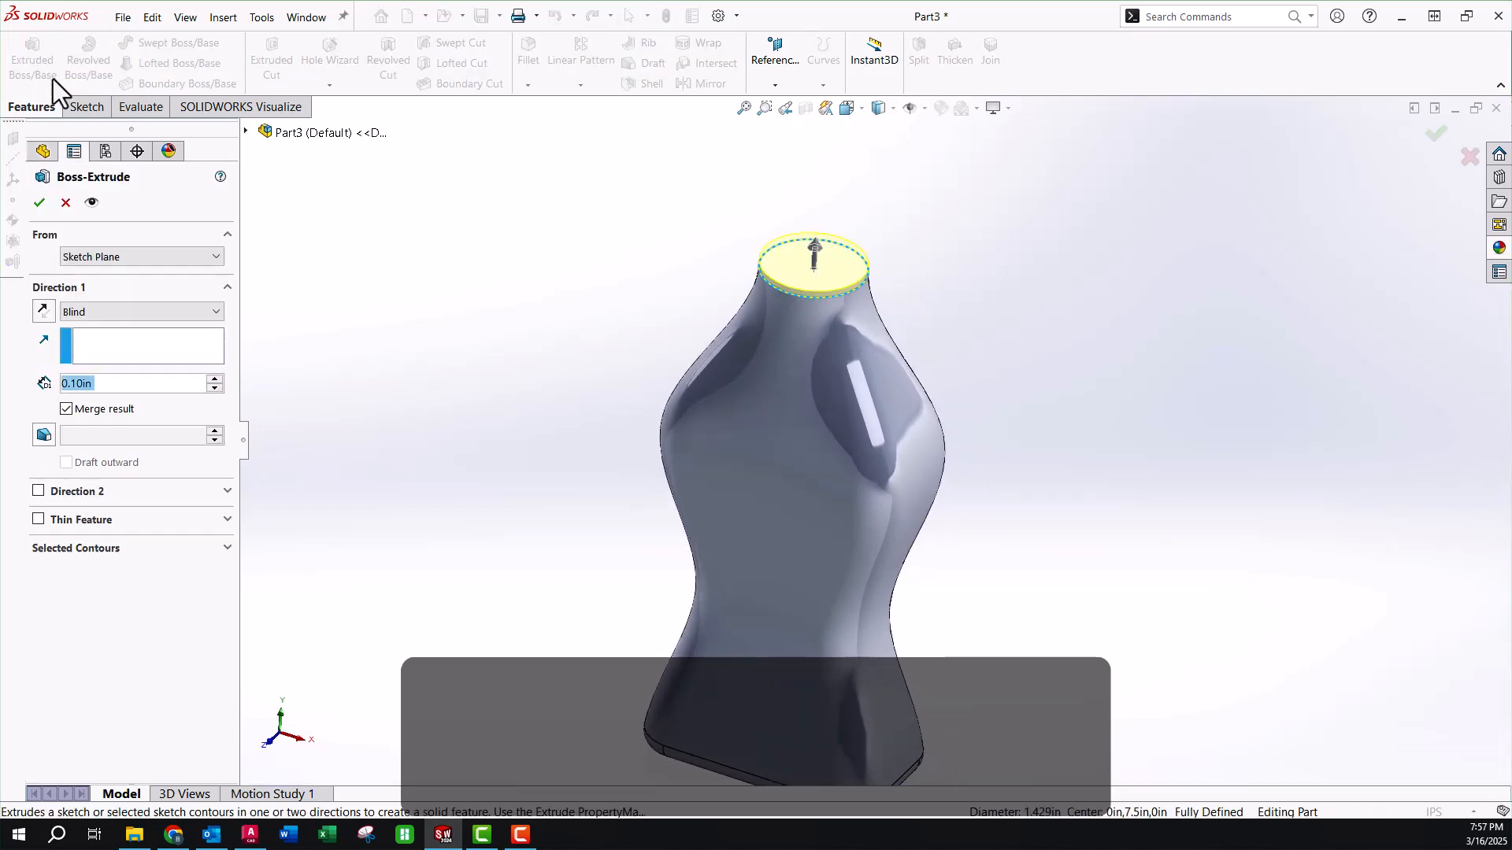
type(".75")
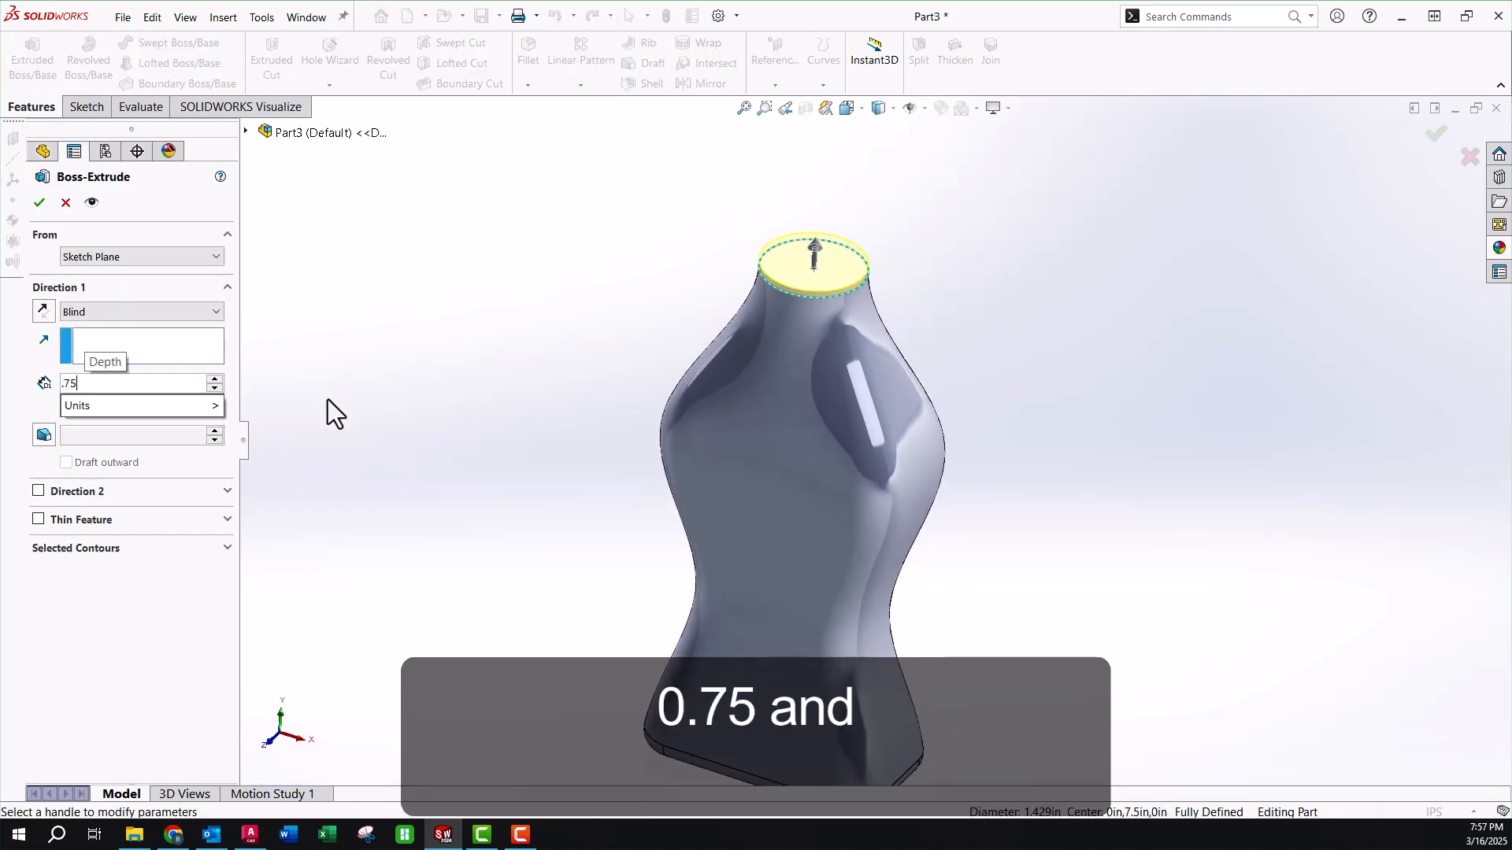
key("Return")
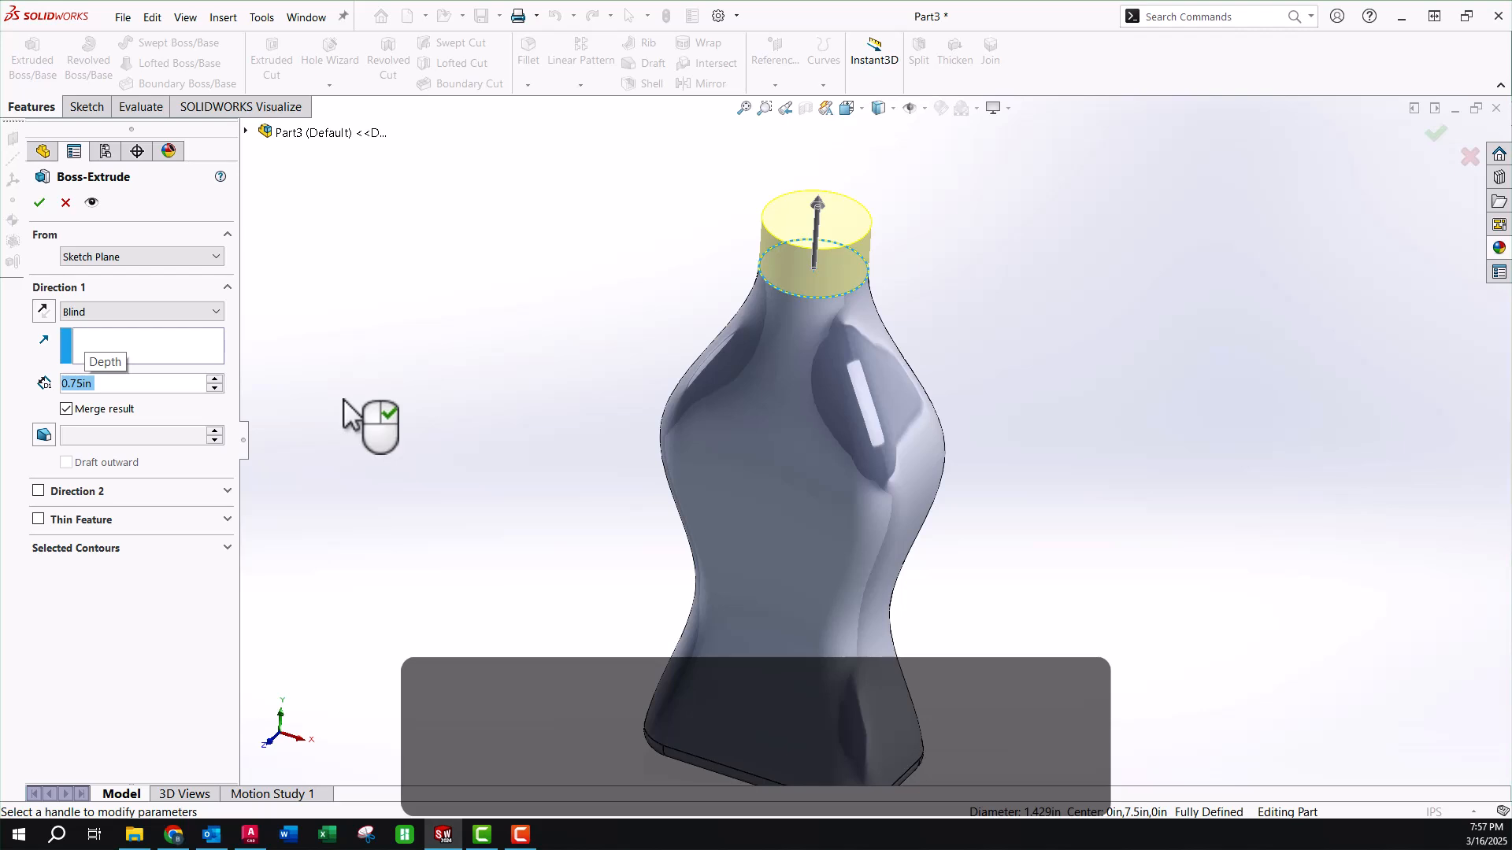
left_click(39, 203)
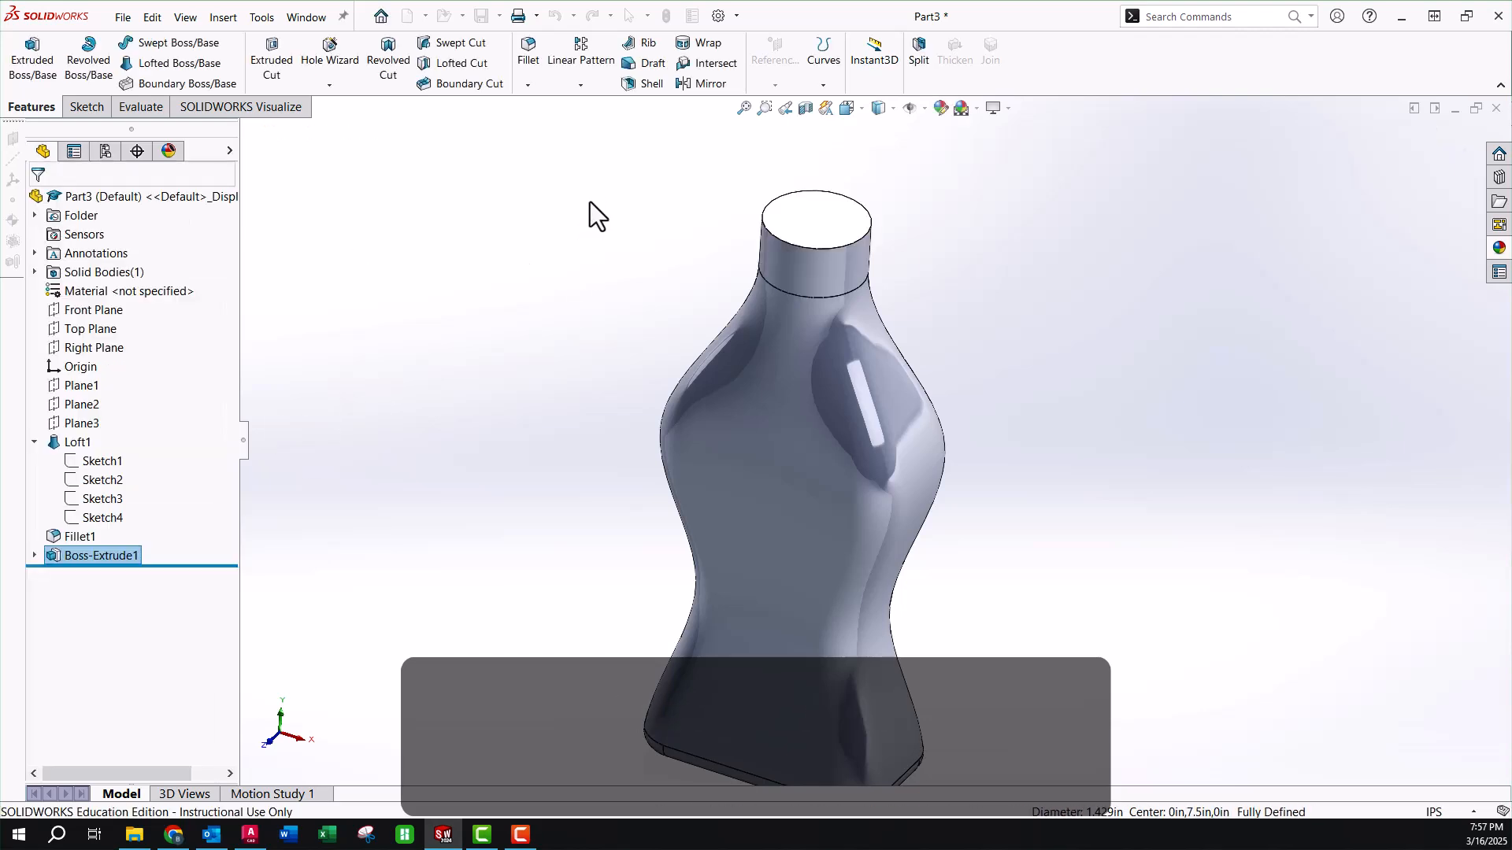
Shell the bottle inward with a 0.125 in wall thickness, previewing the result and removing the neck's top face.
left_click(645, 84)
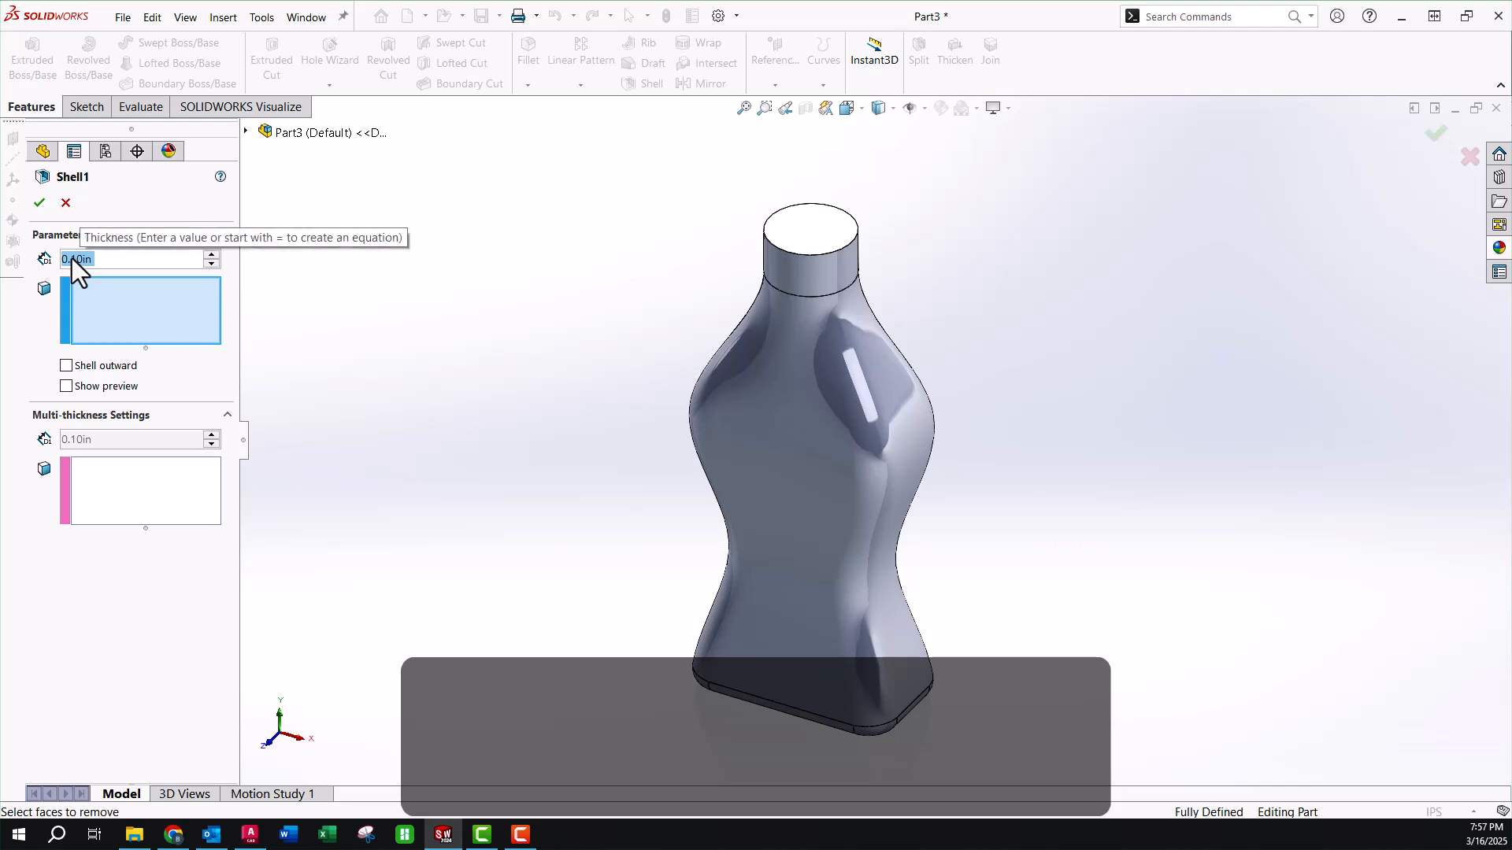
type(".125")
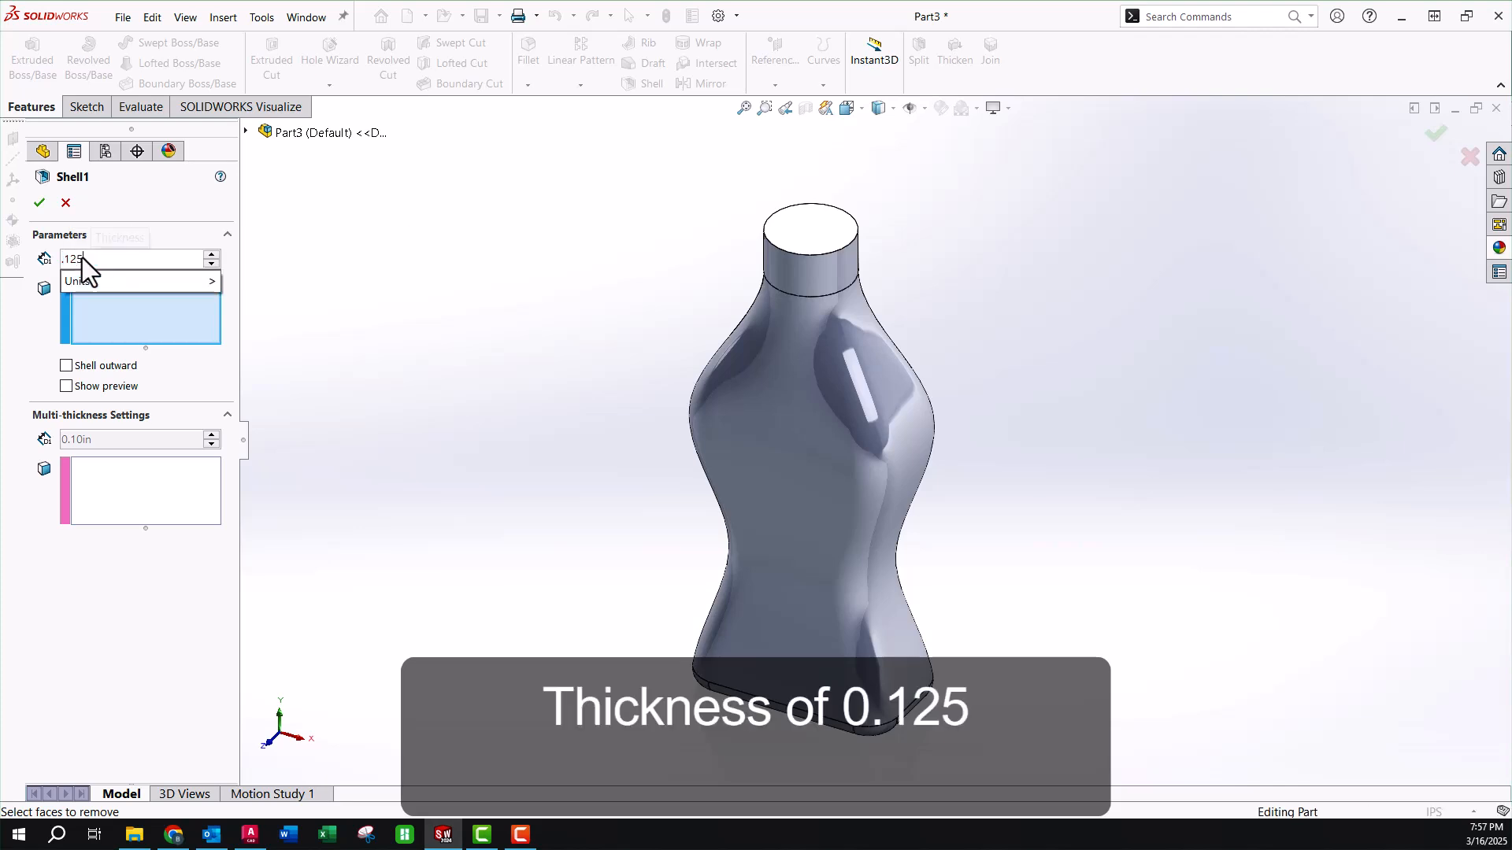
key("Return")
left_click(110, 299)
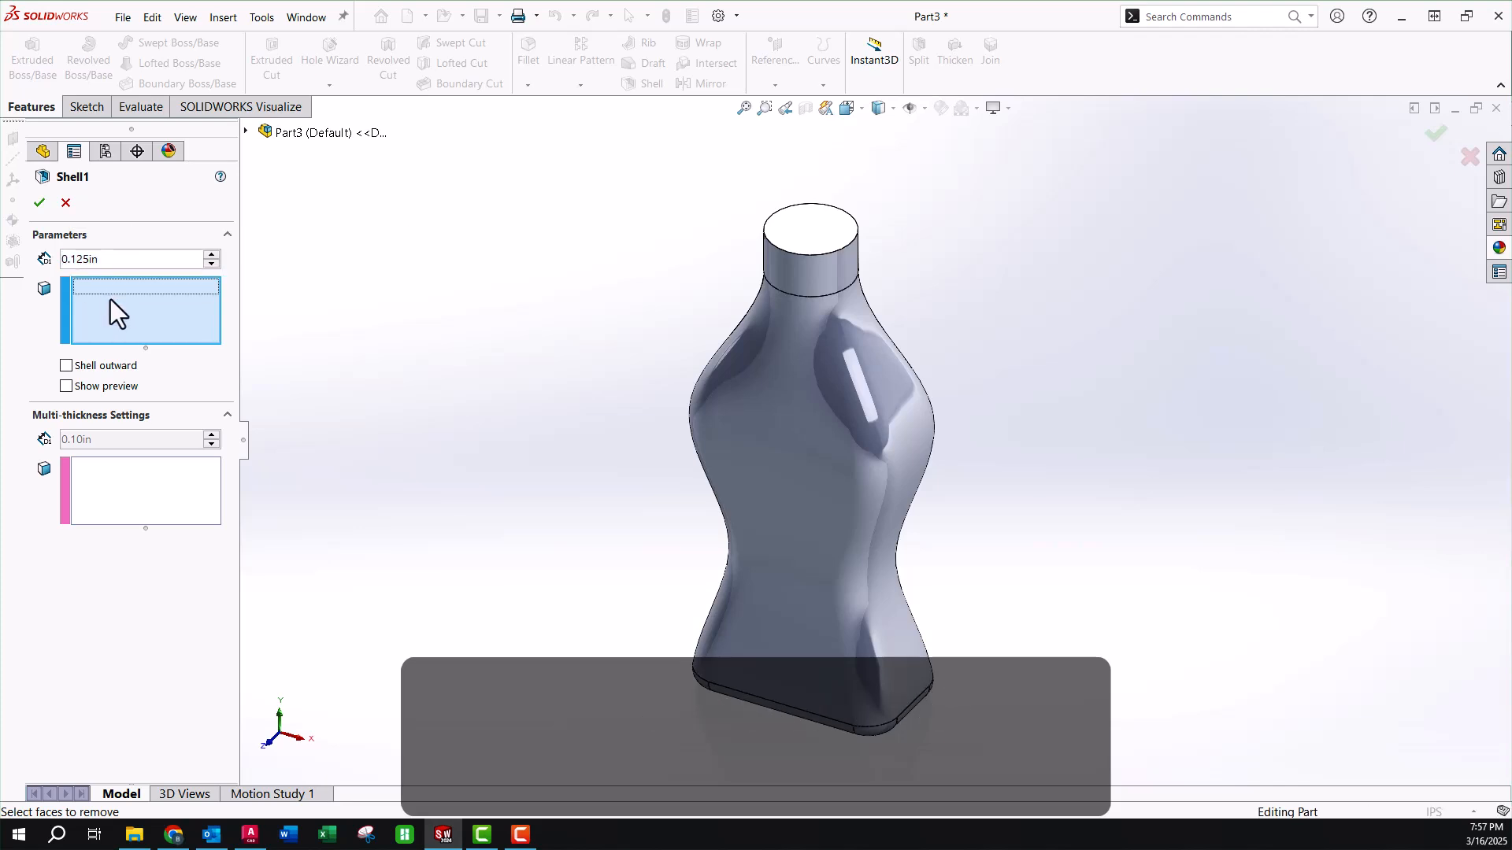
left_click(66, 386)
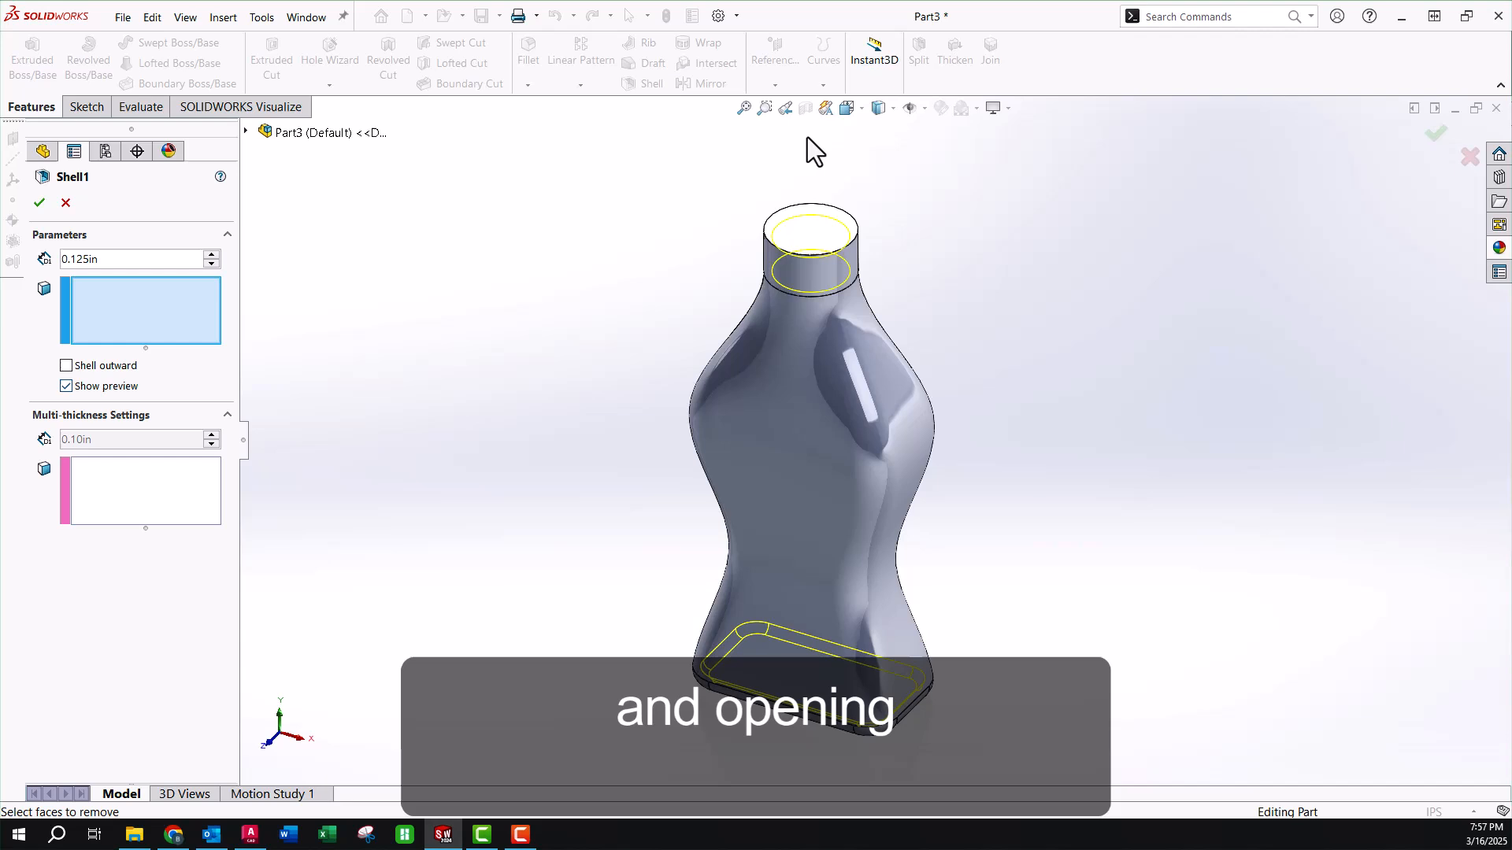
left_click(817, 237)
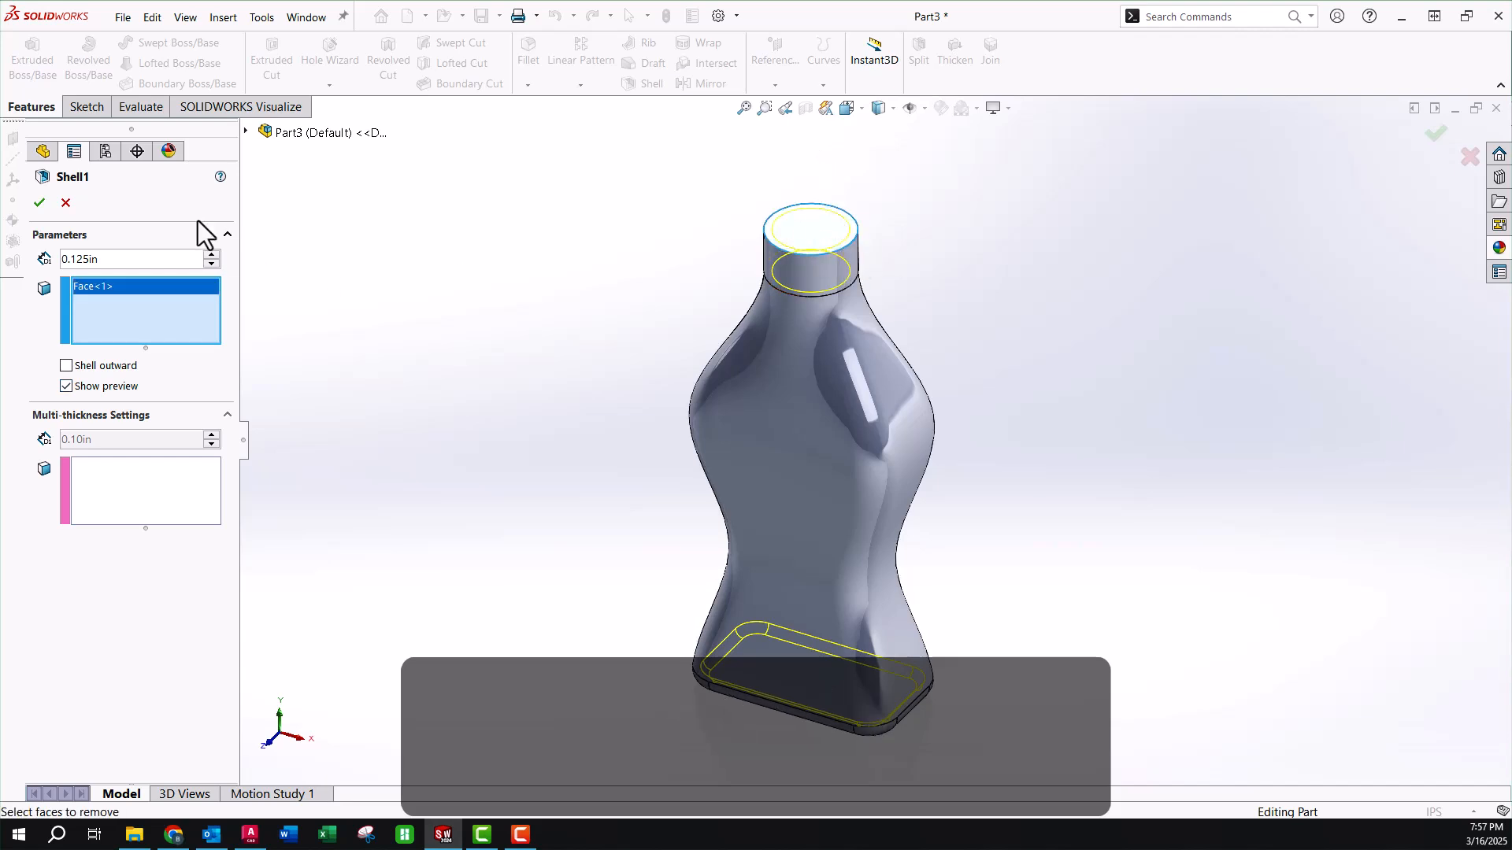
left_click(41, 203)
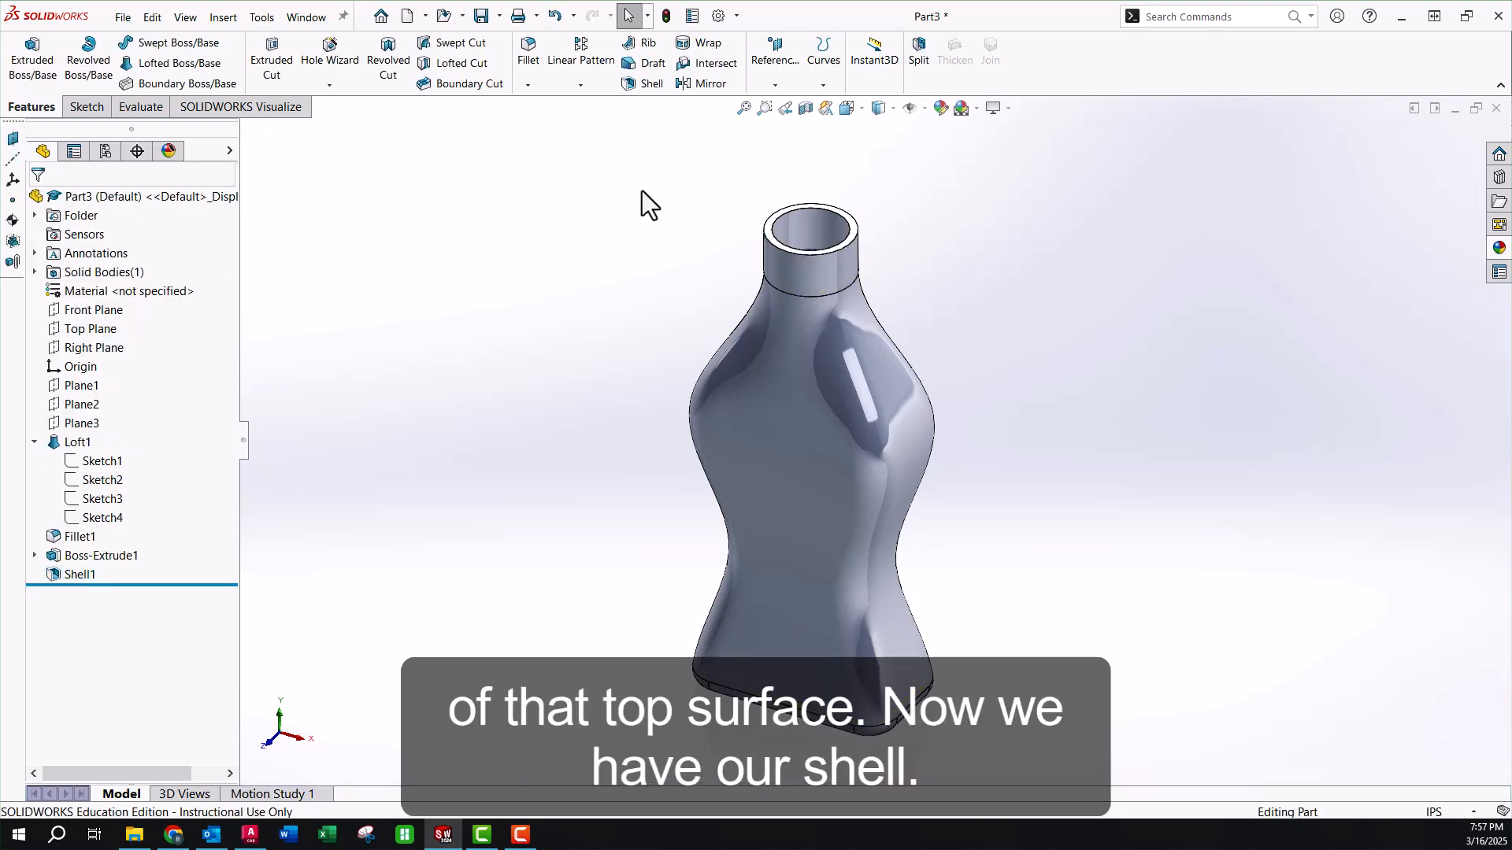
Examine the shelled bottle's open neck and outer body from several angles.
key("Down")
key("Down")
key("Down")
key("Up")
key("Up")
key("Up")
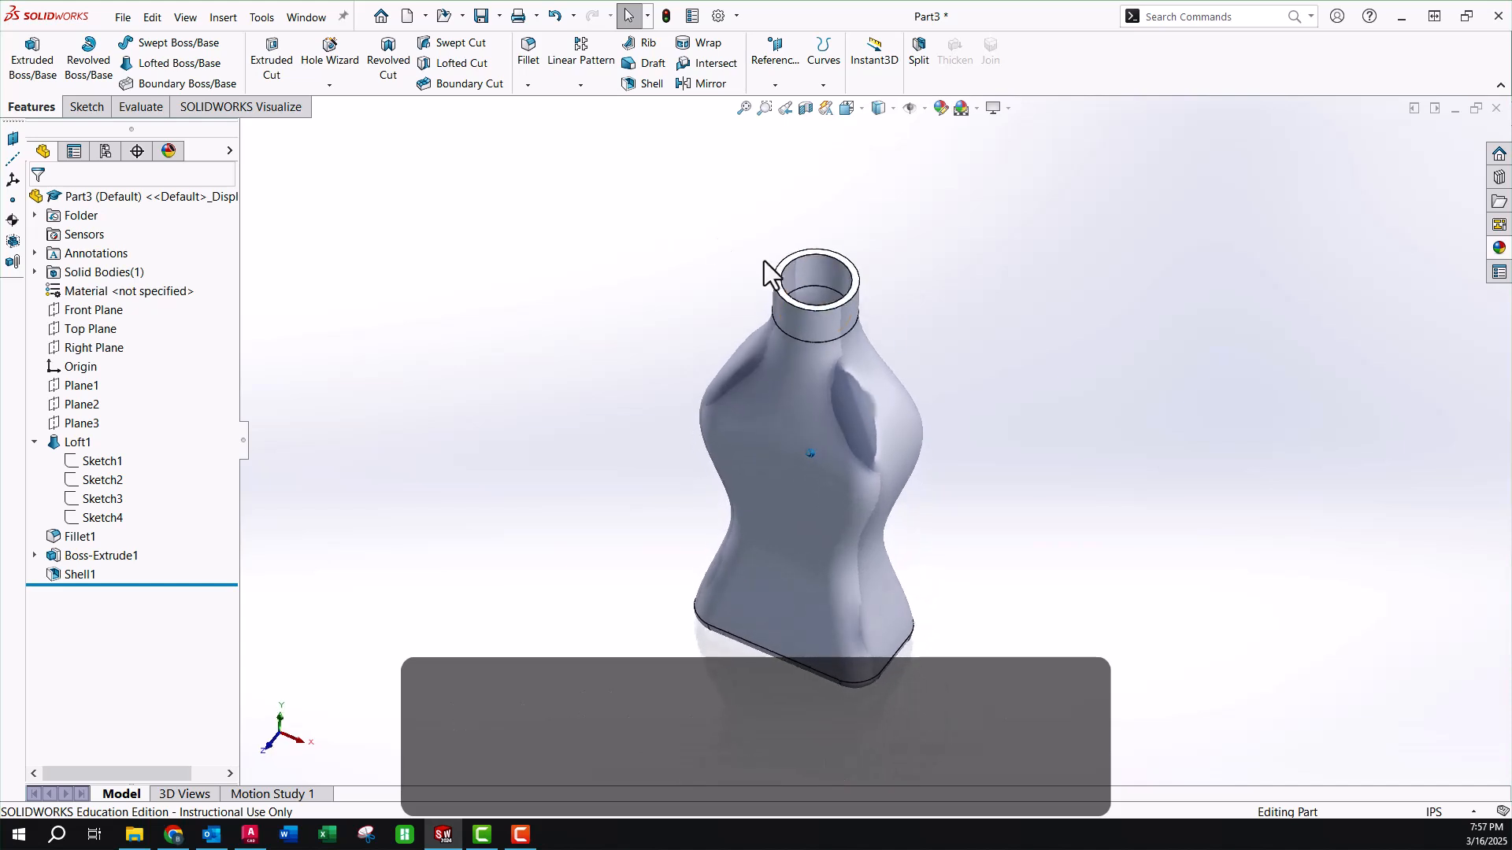
middle_click_drag(1140, 365, 1074, 268)
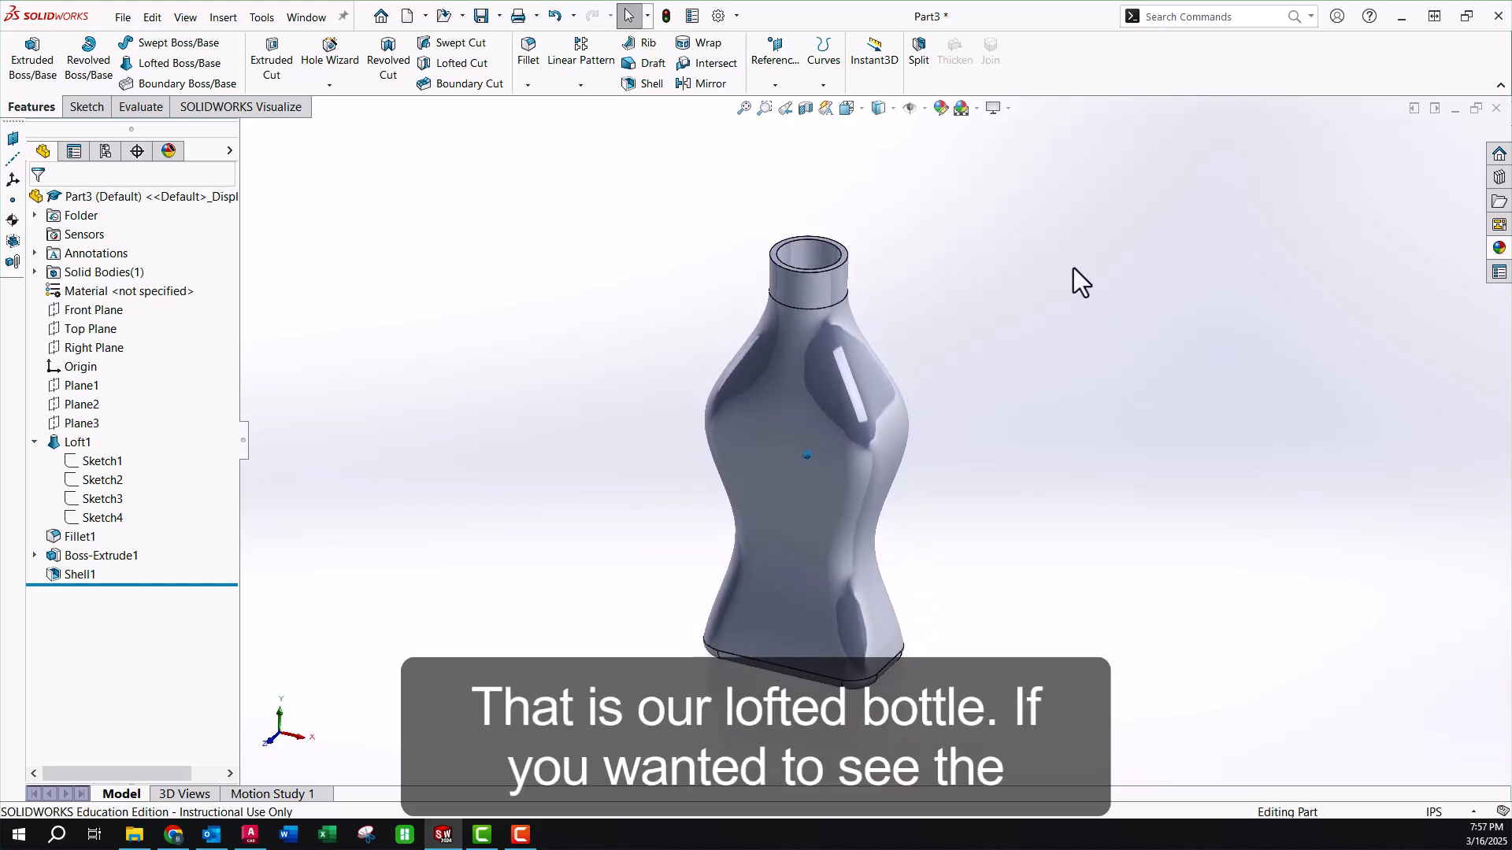
Preview a section view of the bottle, choosing the Top Plane and moving the cut up to an offset of about 4.03 in.
left_click(804, 108)
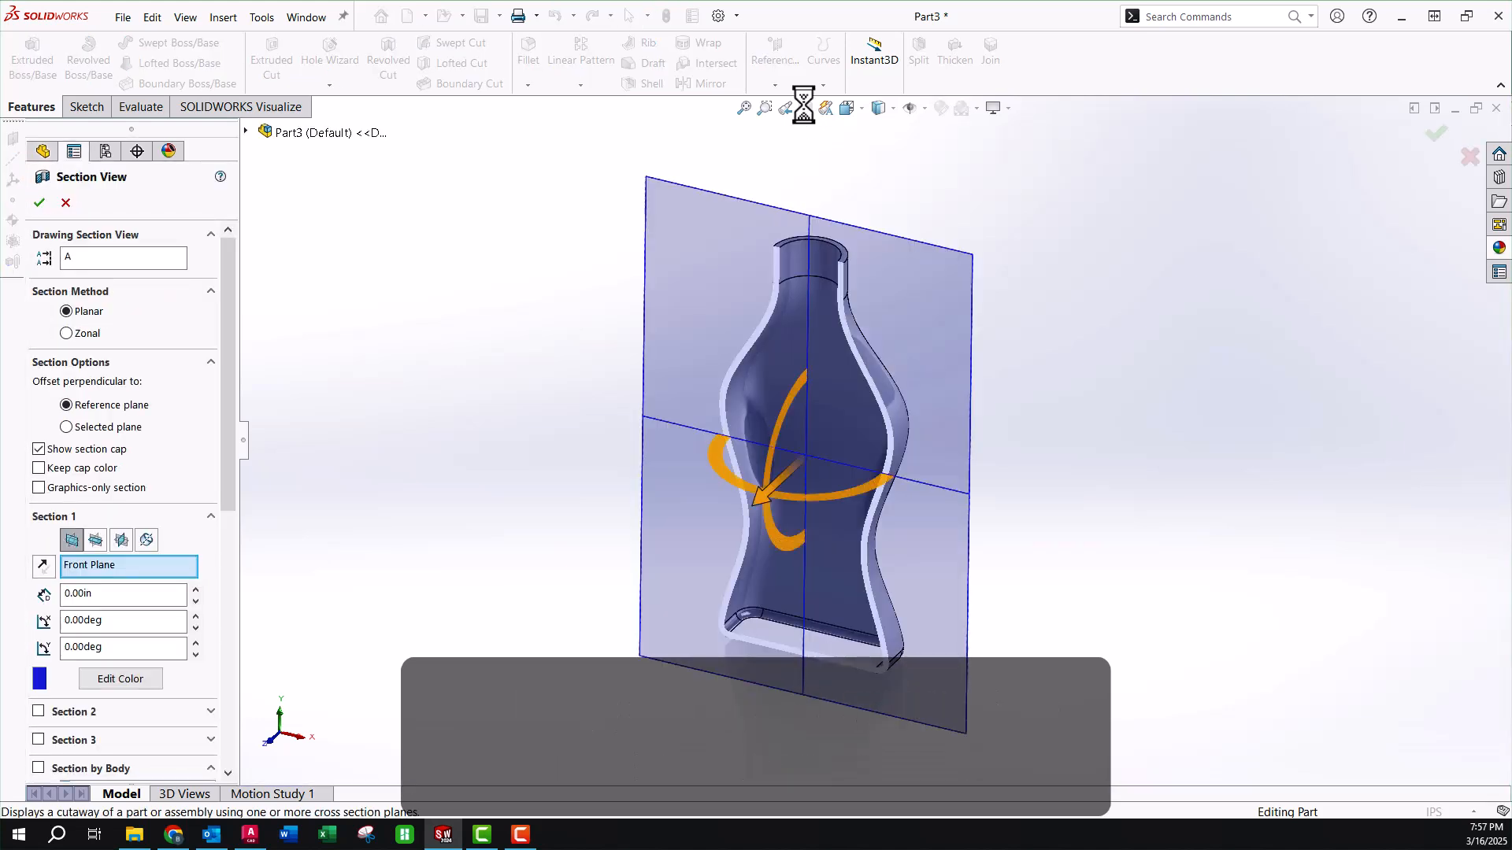
left_click(96, 540)
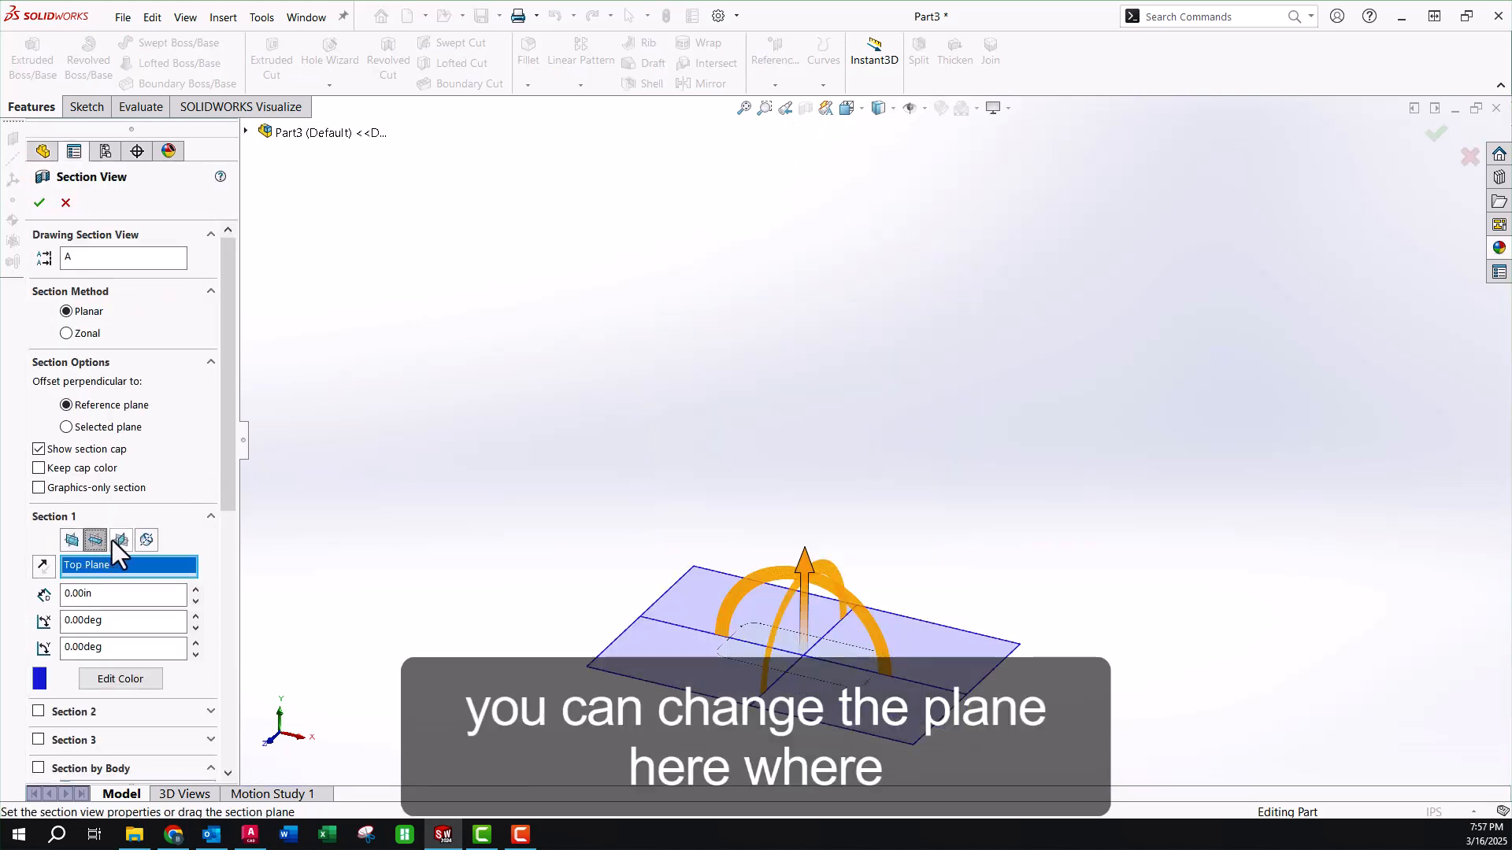
left_click(120, 540)
left_click(96, 541)
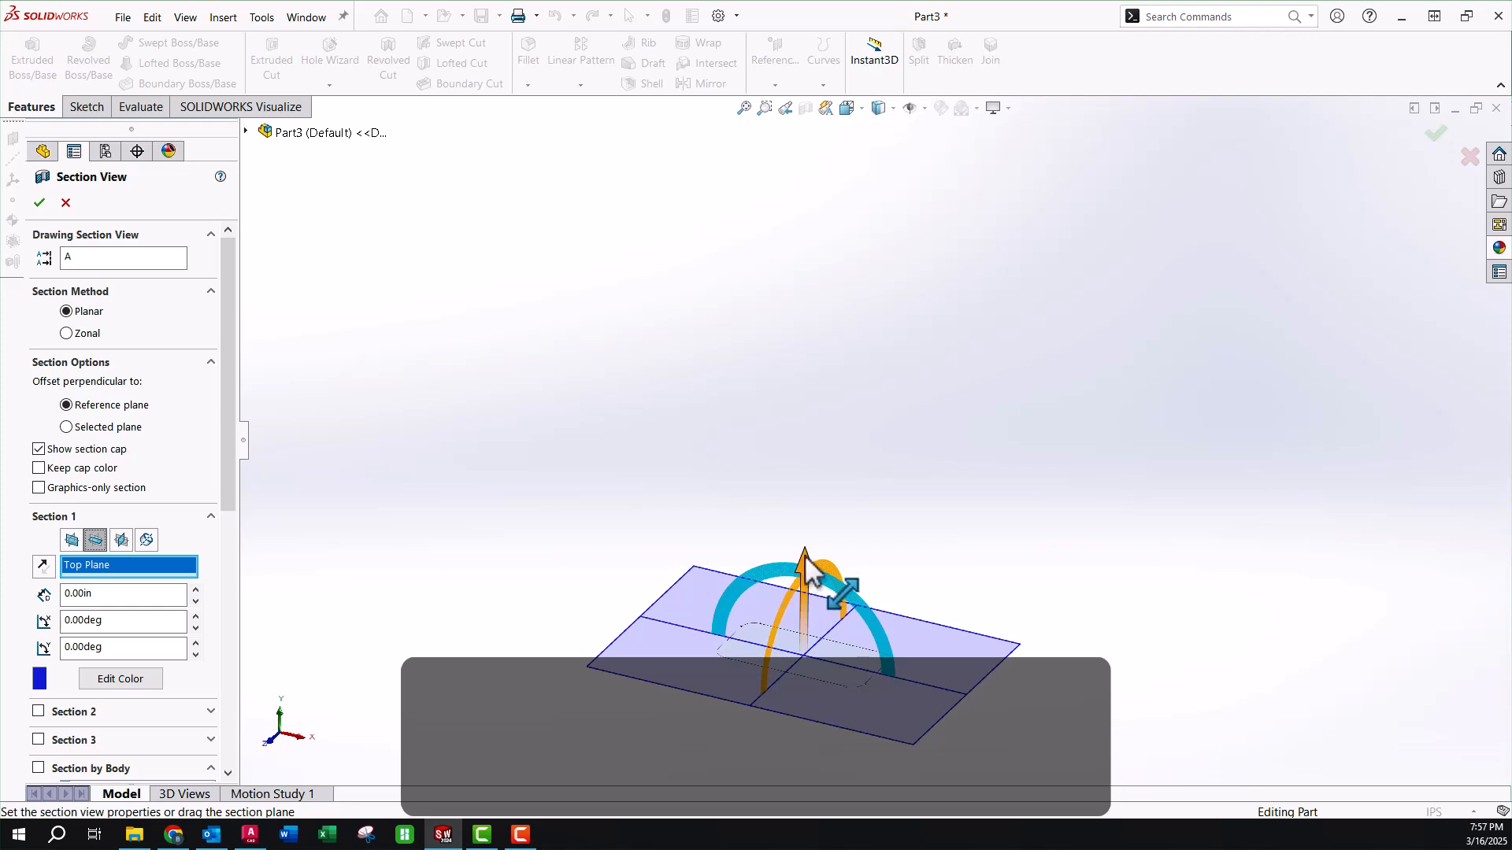
left_click_drag(802, 597, 821, 368)
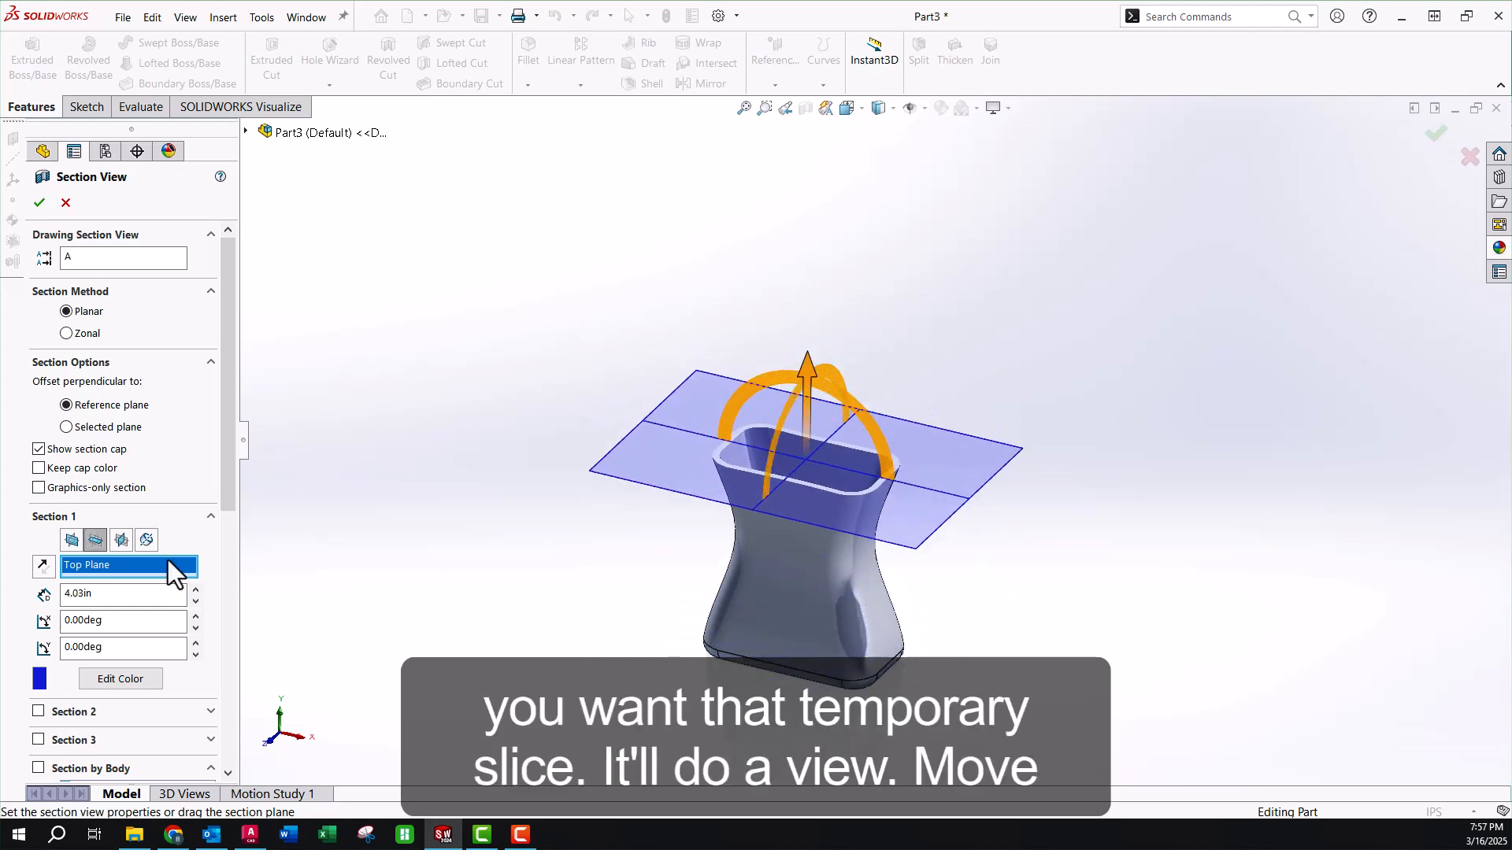
middle_click_drag(827, 238, 827, 238)
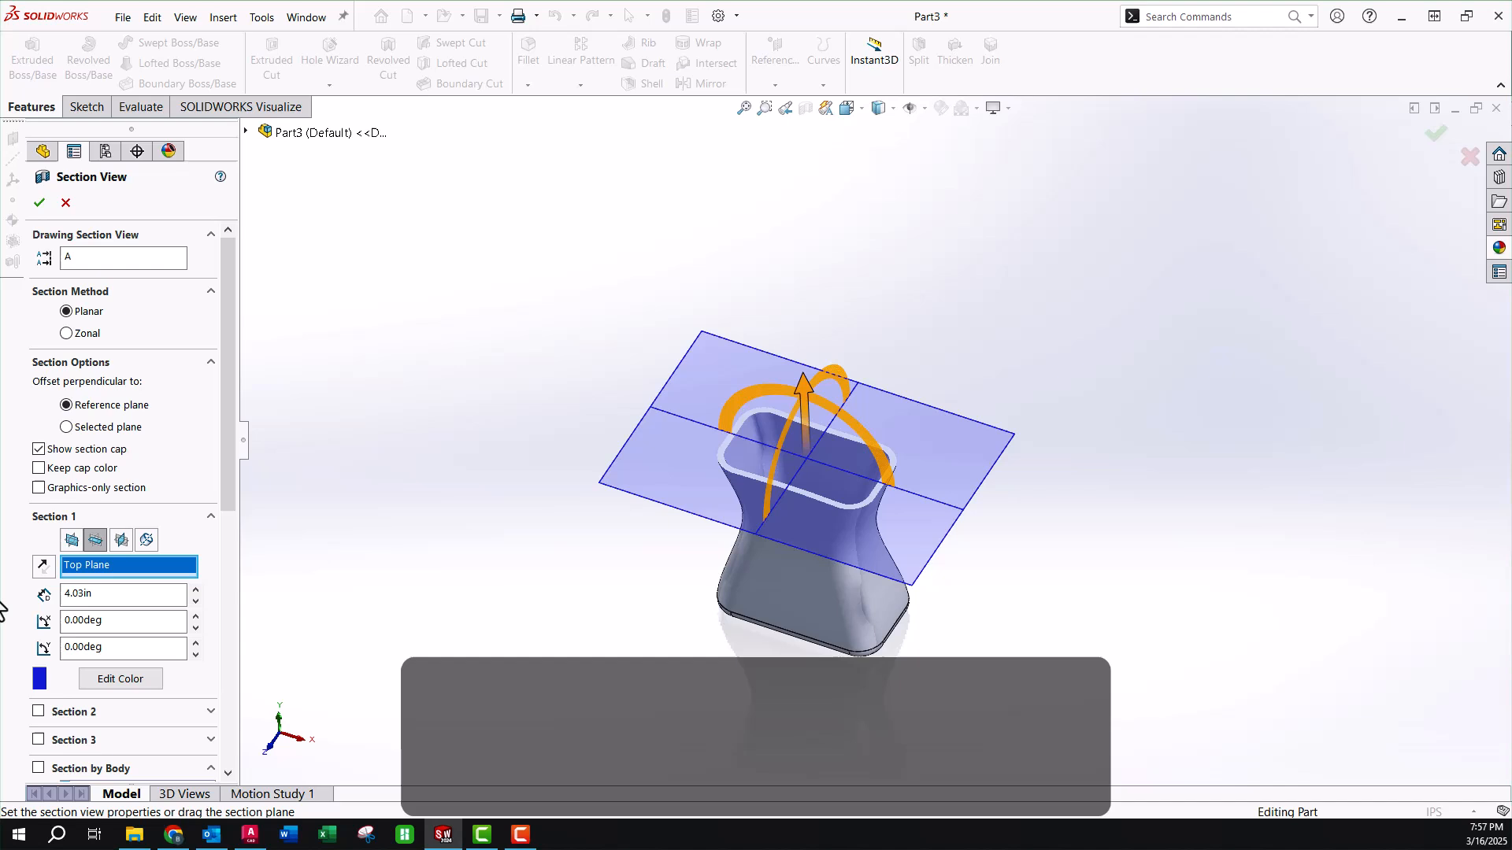
Switch the section to the Right Plane, offset it about 0.06 in and inspect the wall inside the bottle.
left_click(120, 540)
middle_click_drag(911, 506, 848, 509)
mouse_move(847, 508)
left_mouse_down()
mouse_move(831, 481)
mouse_move(853, 509)
left_mouse_up()
middle_click_drag(905, 398, 953, 397)
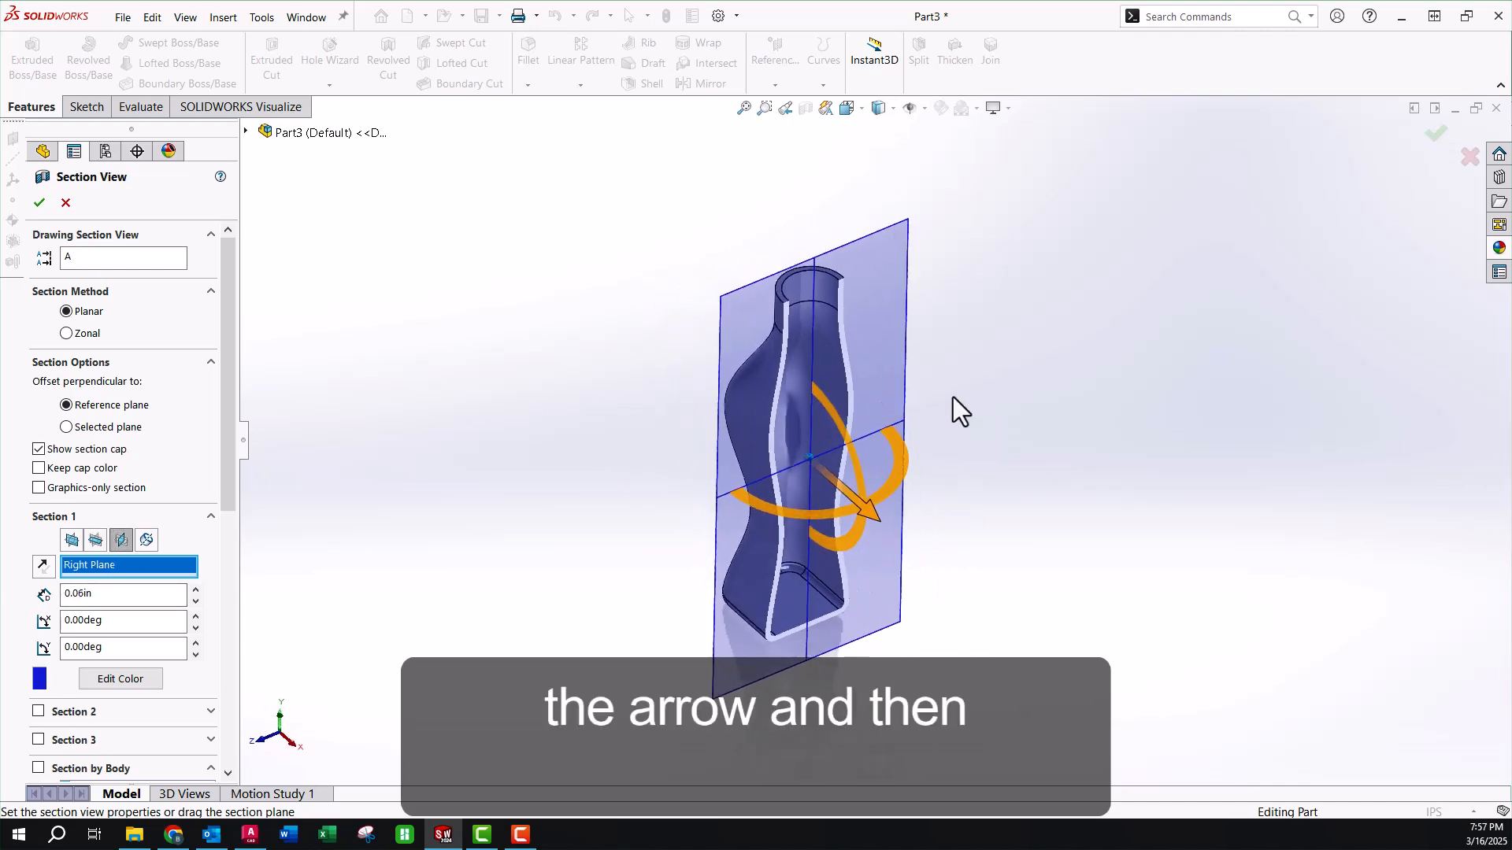
Section the bottle on the Front Plane, flip the cut direction and back, inspect the interior, and discard the section view.
left_click(71, 540)
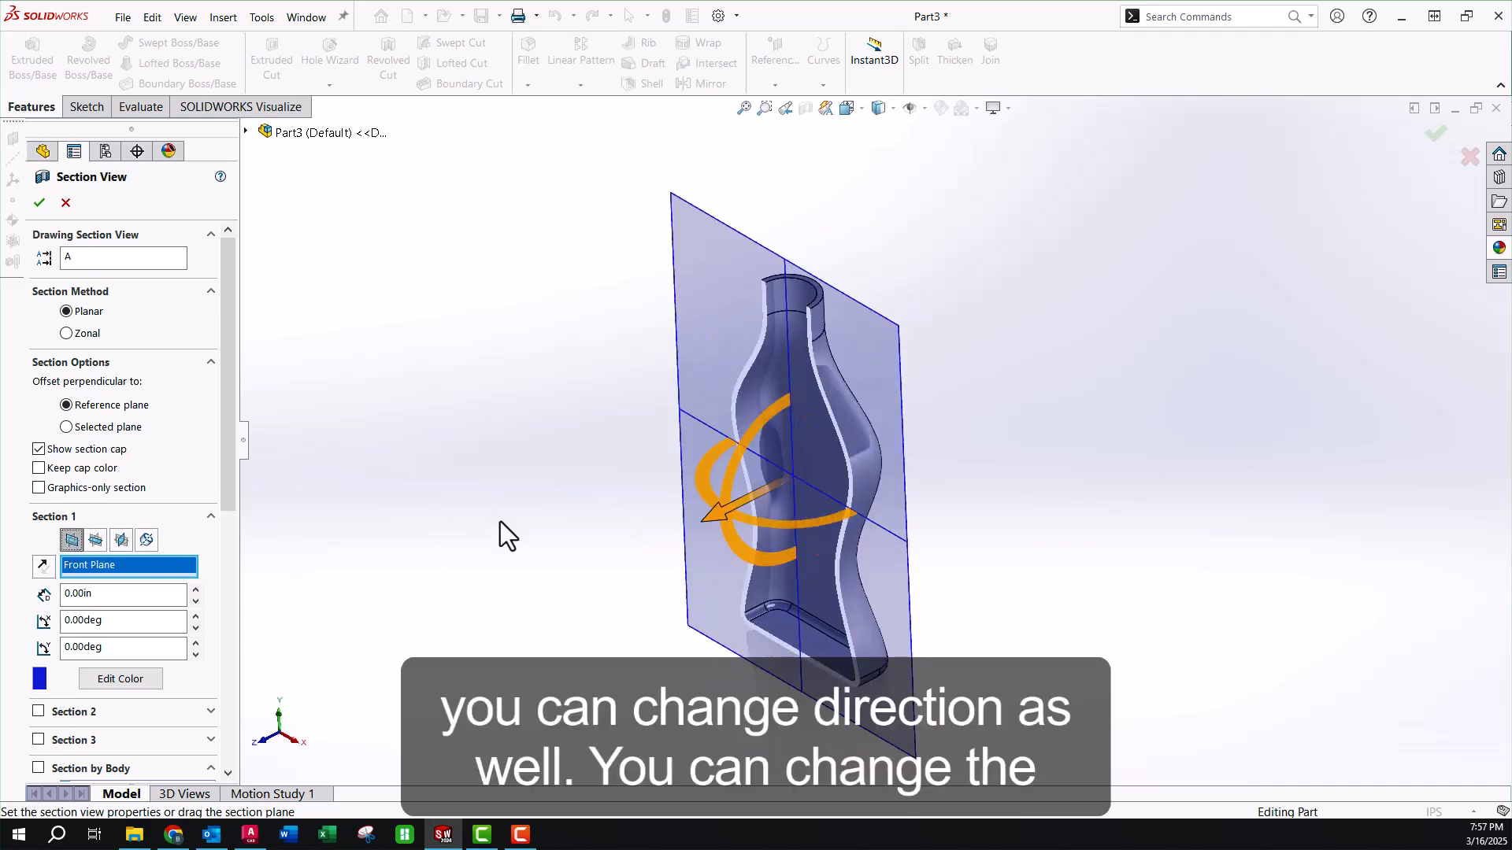
left_click(41, 567)
left_click(42, 566)
scroll(337, 426, "up", 3)
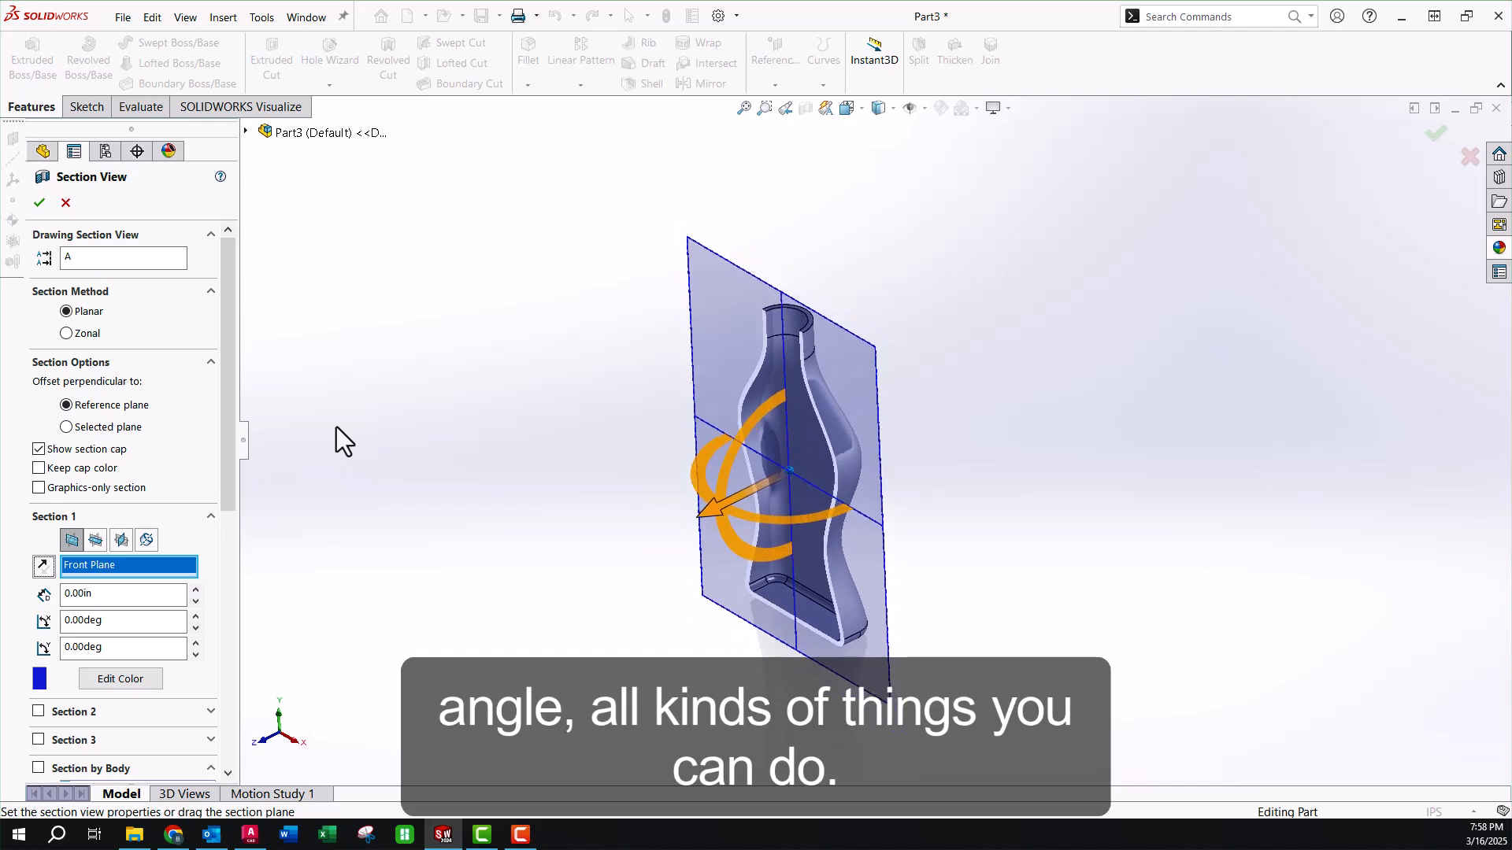
middle_click_drag(816, 485, 744, 479)
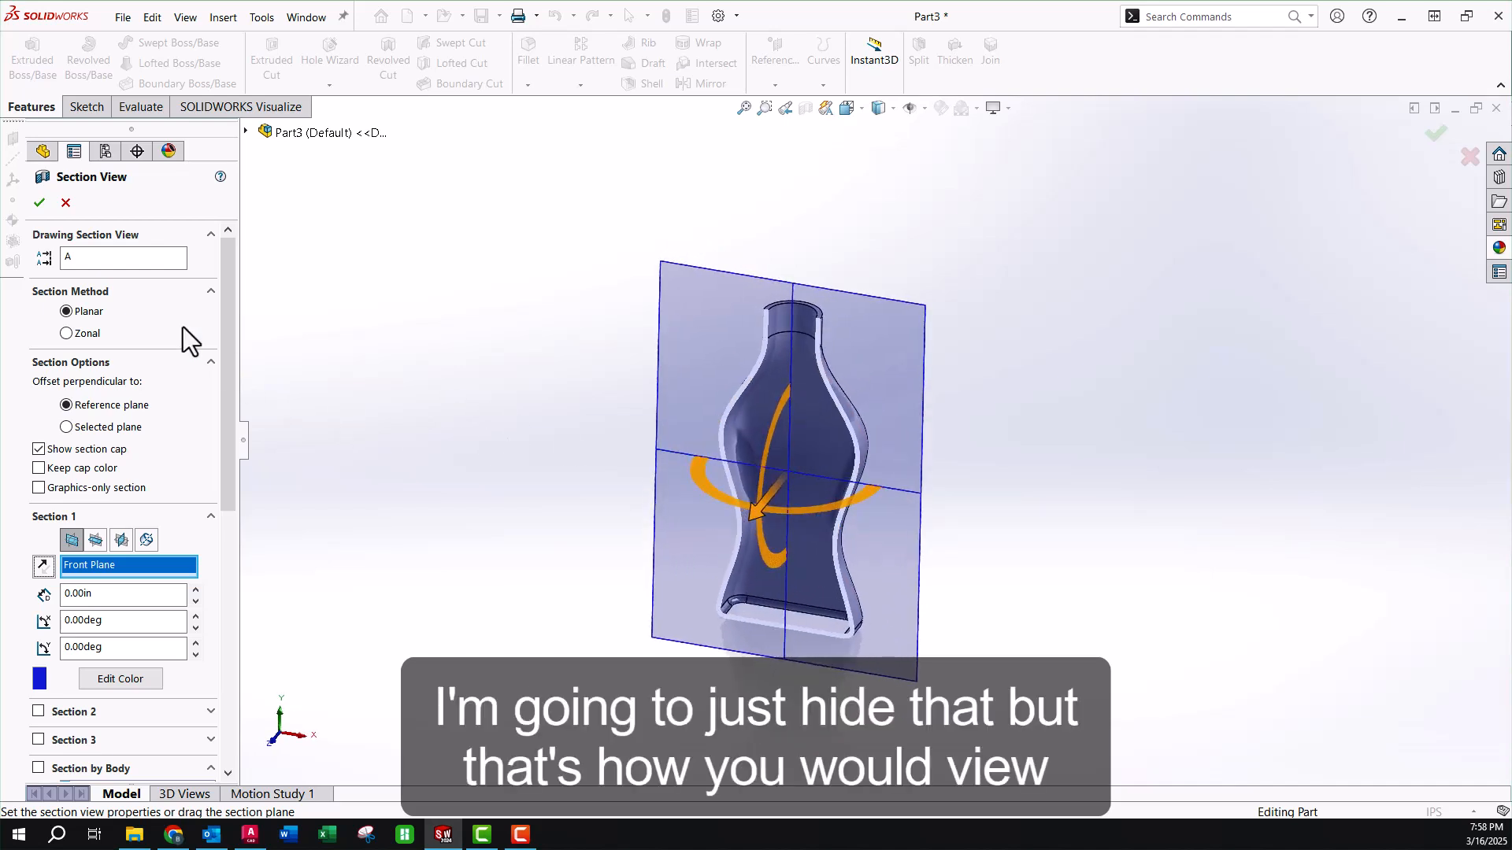
left_click(65, 201)
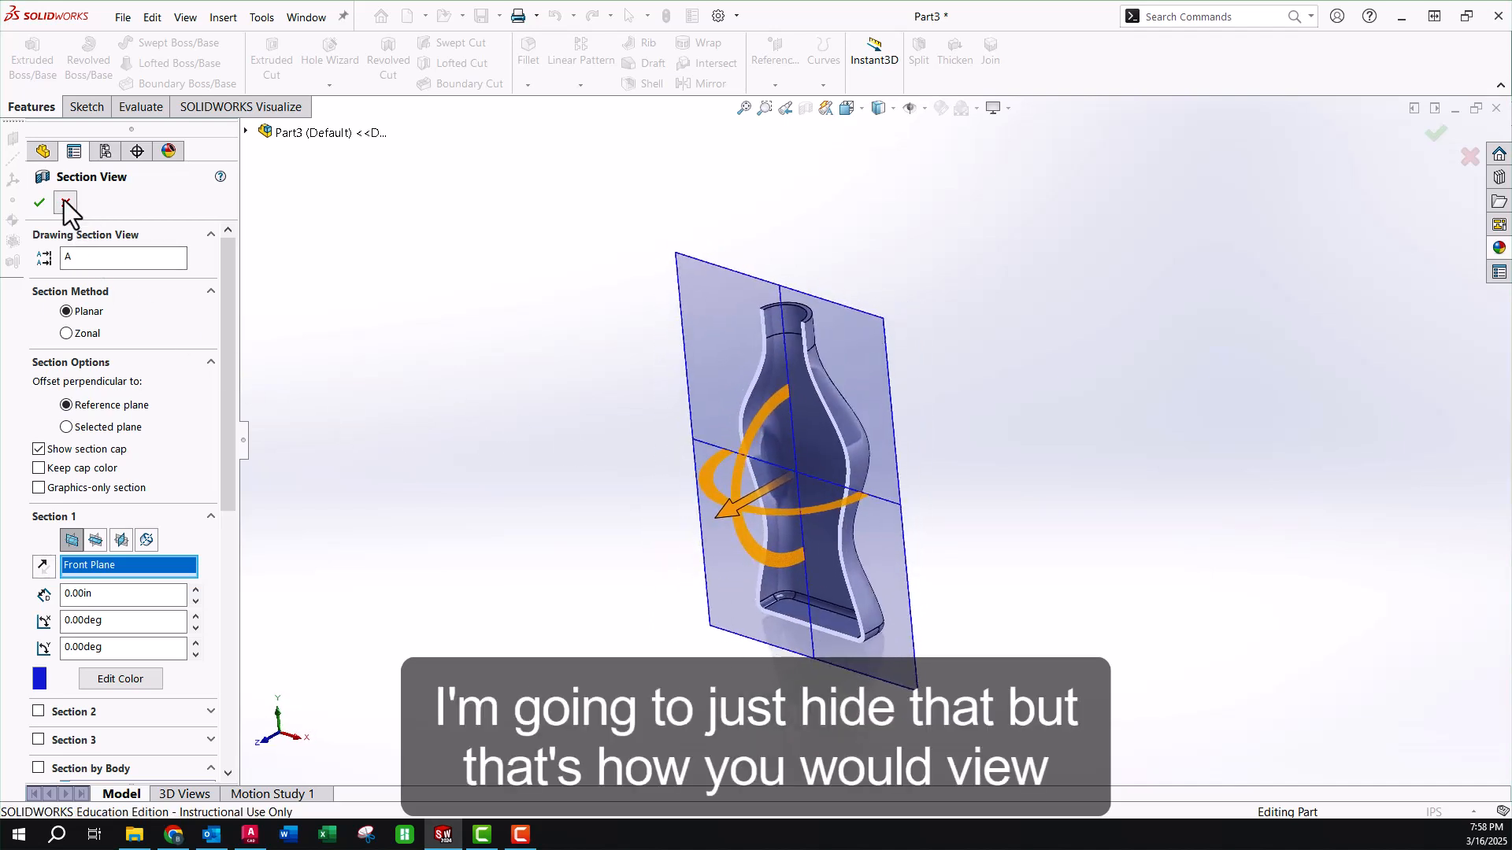
middle_click_drag(1173, 414, 1212, 385)
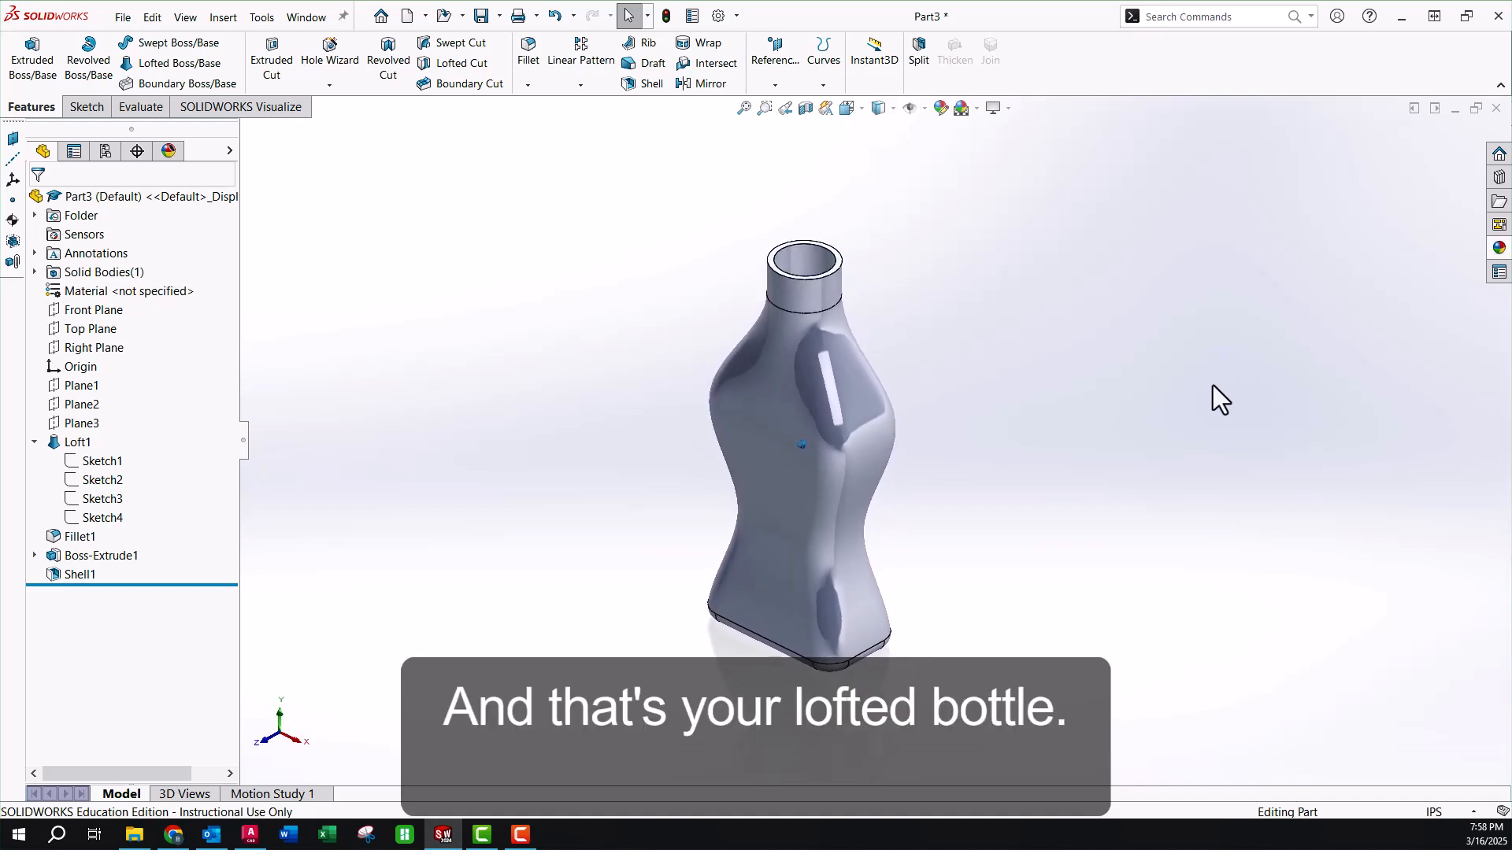